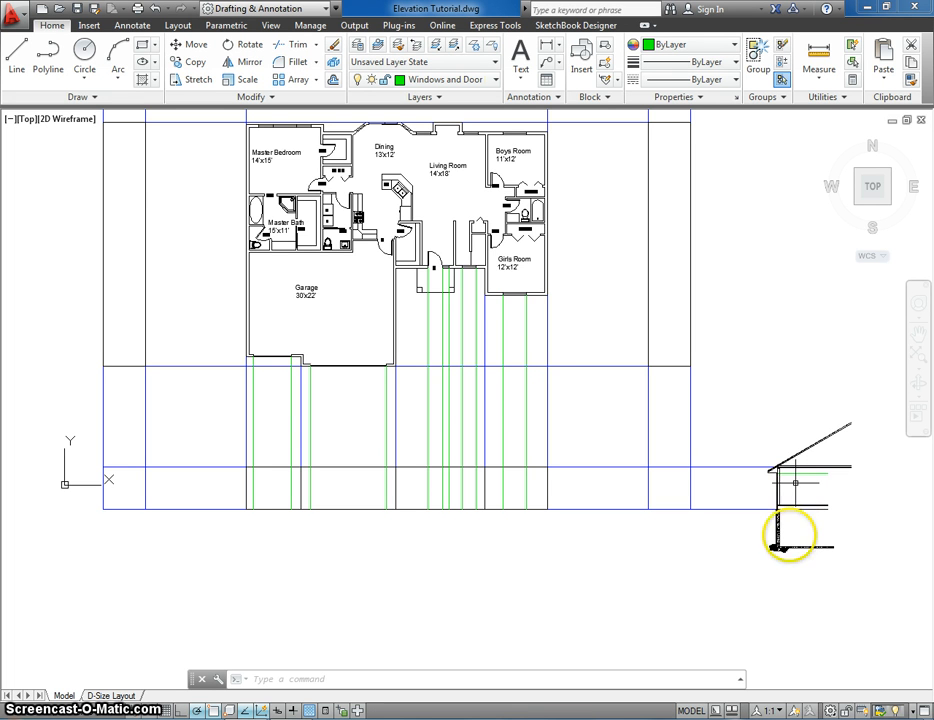
Step: Examine the wall section and the wall, window and door projection lines running down from the floor plan
{"action": "scroll", "coordinate": [778, 528], "scroll_direction": "up", "scroll_amount": 8}
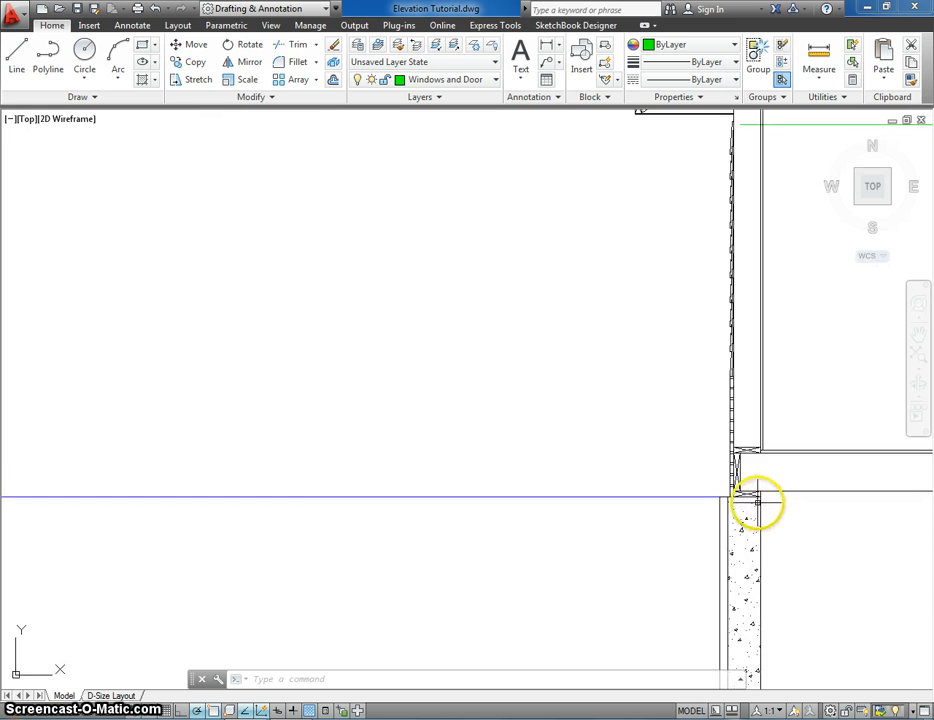
{"action": "scroll", "coordinate": [705, 500], "scroll_direction": "down", "scroll_amount": 6}
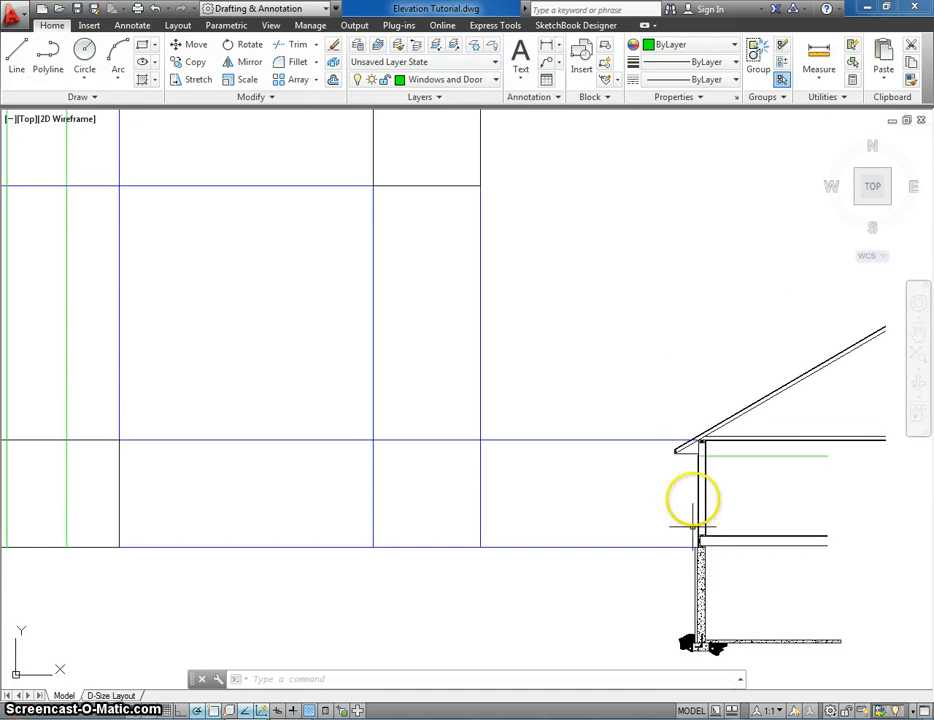
{"action": "scroll", "coordinate": [700, 444], "scroll_direction": "up", "scroll_amount": 5}
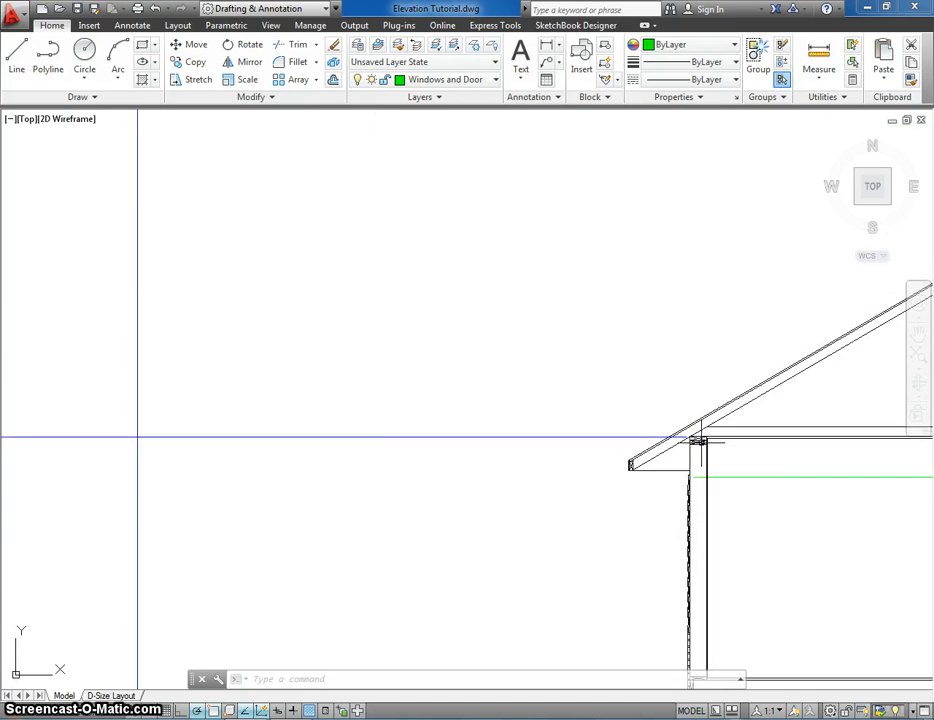
{"action": "scroll", "coordinate": [701, 442], "scroll_direction": "down", "scroll_amount": 5}
{"action": "middle_click_drag", "start_coordinate": [701, 442], "coordinate": [722, 413]}
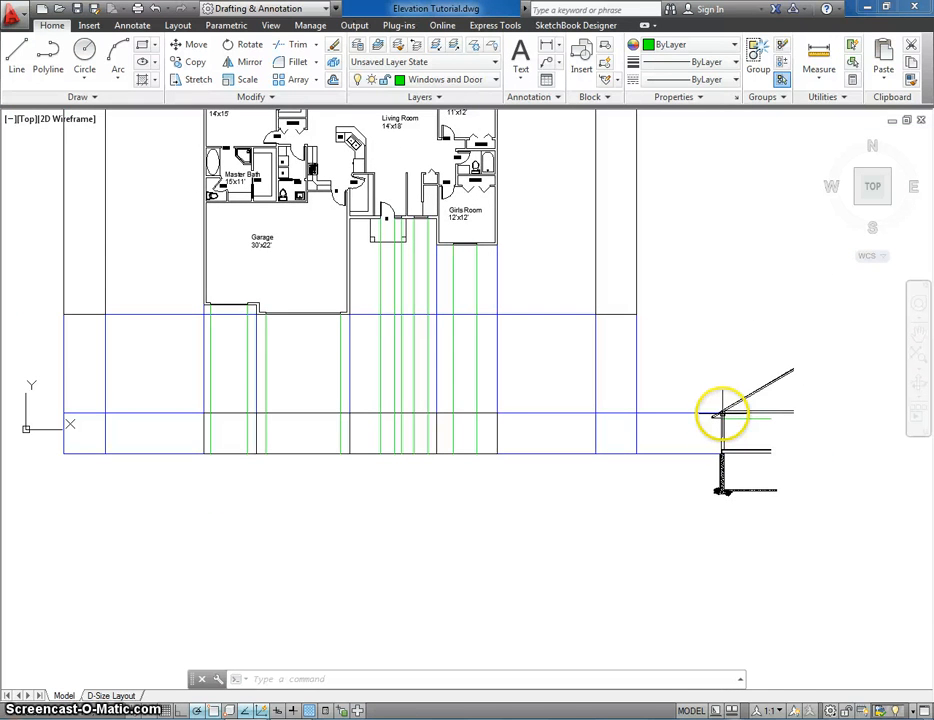
{"action": "middle_click_drag", "start_coordinate": [566, 469], "coordinate": [605, 534]}
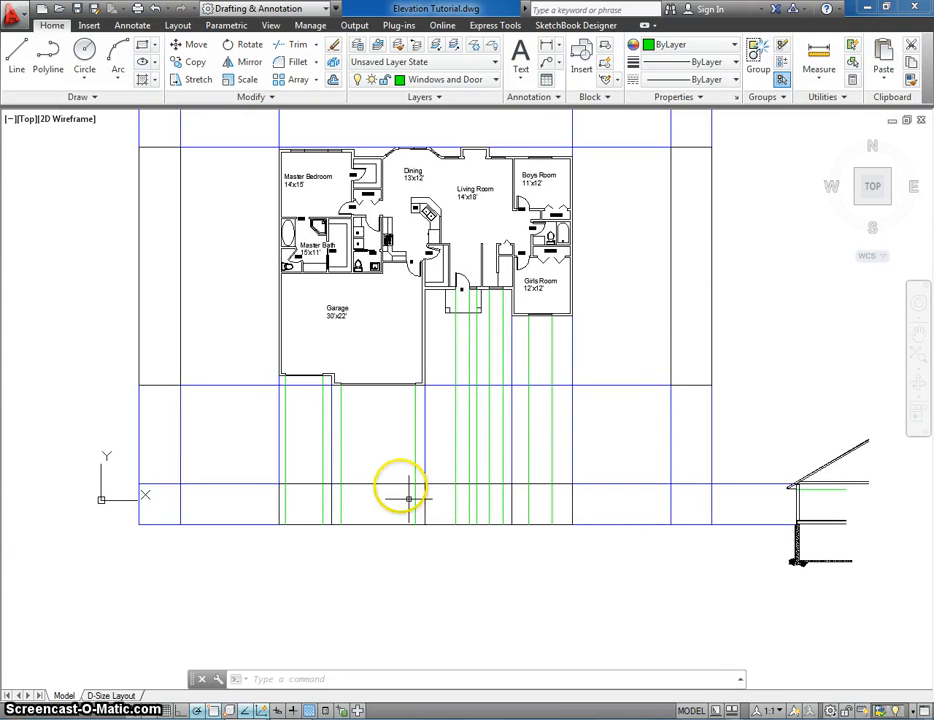
{"action": "middle_click_drag", "start_coordinate": [408, 497], "coordinate": [399, 518]}
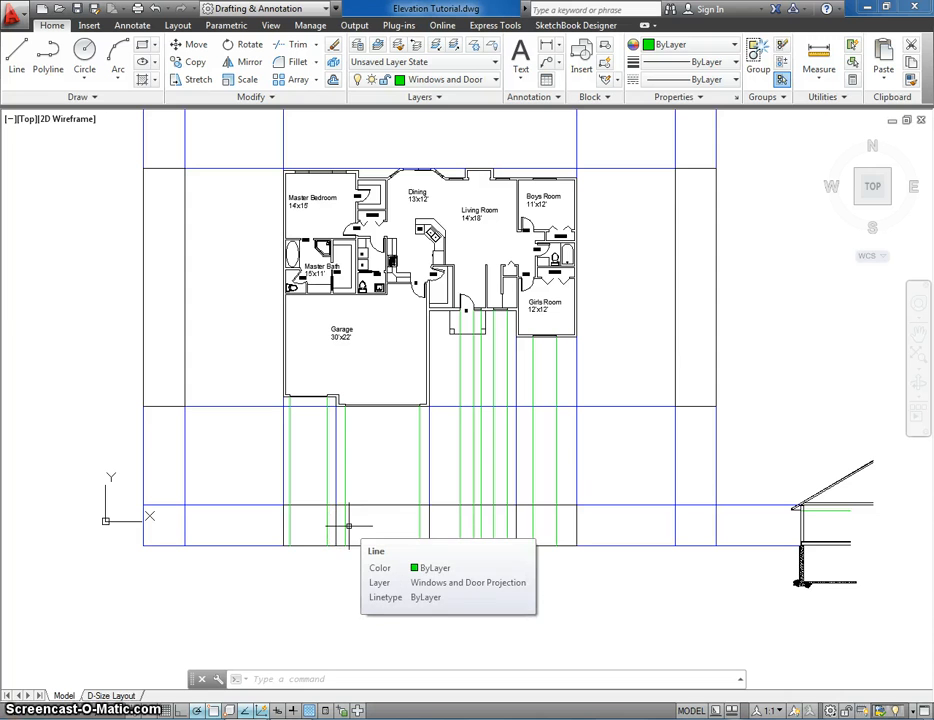
{"action": "middle_click_drag", "start_coordinate": [348, 525], "coordinate": [354, 489]}
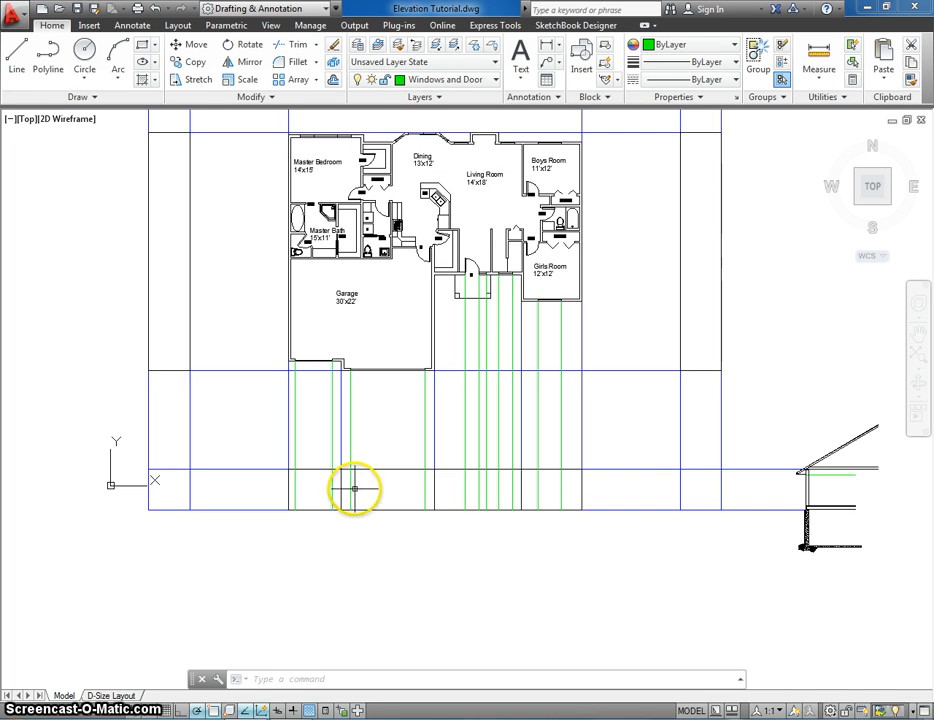
{"action": "scroll", "coordinate": [402, 442], "scroll_direction": "up", "scroll_amount": 2}
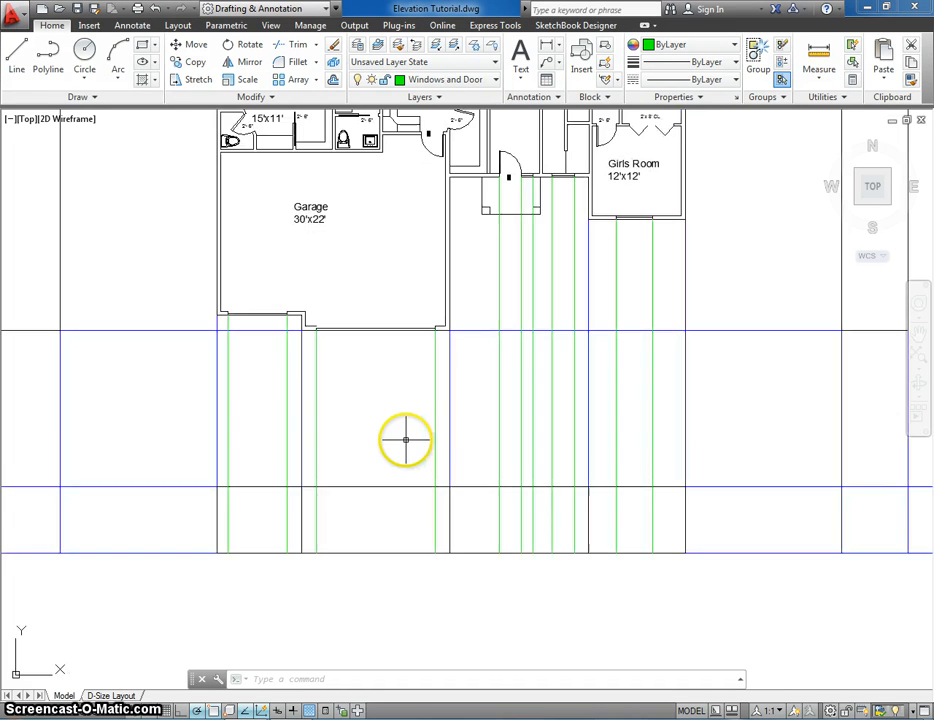
{"action": "middle_click_drag", "start_coordinate": [404, 442], "coordinate": [407, 416]}
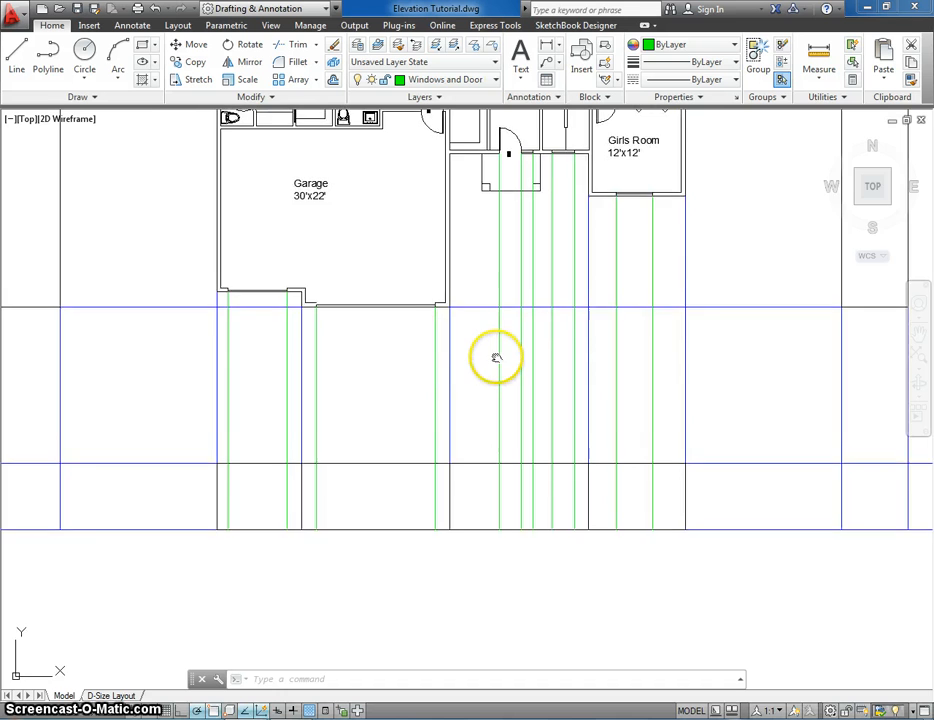
{"action": "mouse_move", "coordinate": [494, 357]}
{"action": "middle_mouse_down"}
{"action": "mouse_move", "coordinate": [458, 364]}
{"action": "mouse_move", "coordinate": [440, 334]}
{"action": "mouse_move", "coordinate": [404, 334]}
{"action": "middle_mouse_up"}
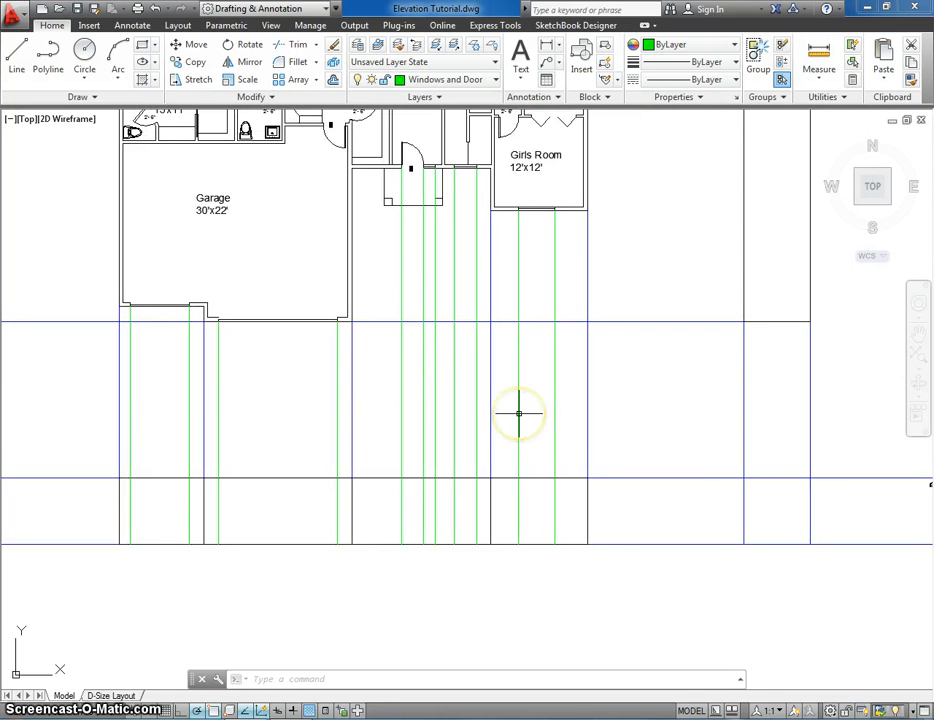
{"action": "mouse_move", "coordinate": [518, 413]}
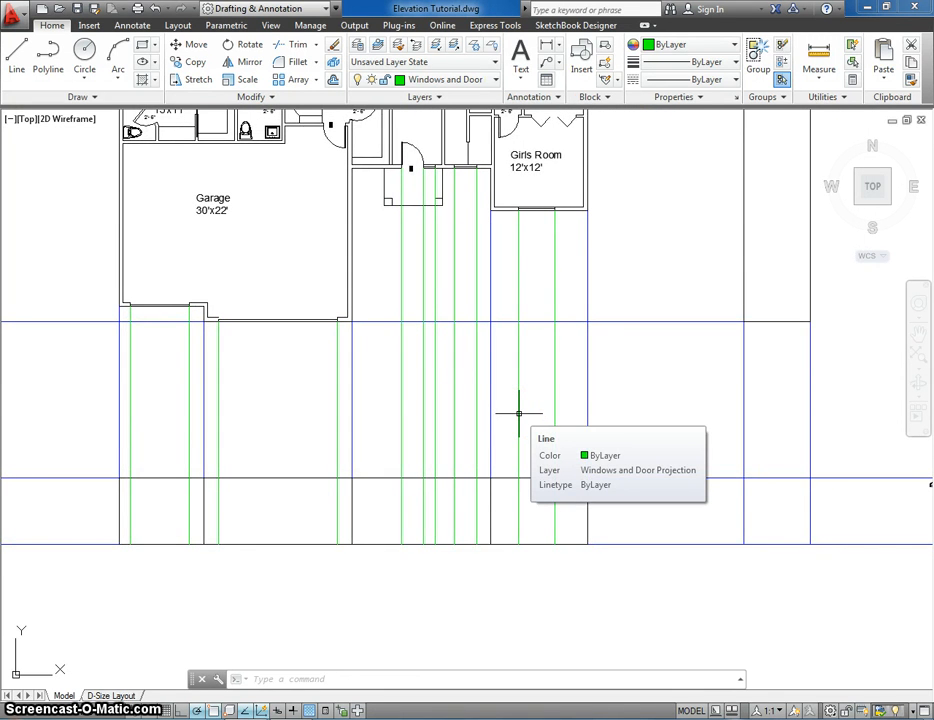
{"action": "scroll", "coordinate": [518, 413], "scroll_direction": "down", "scroll_amount": 2}
{"action": "middle_click_drag", "start_coordinate": [513, 413], "coordinate": [417, 367]}
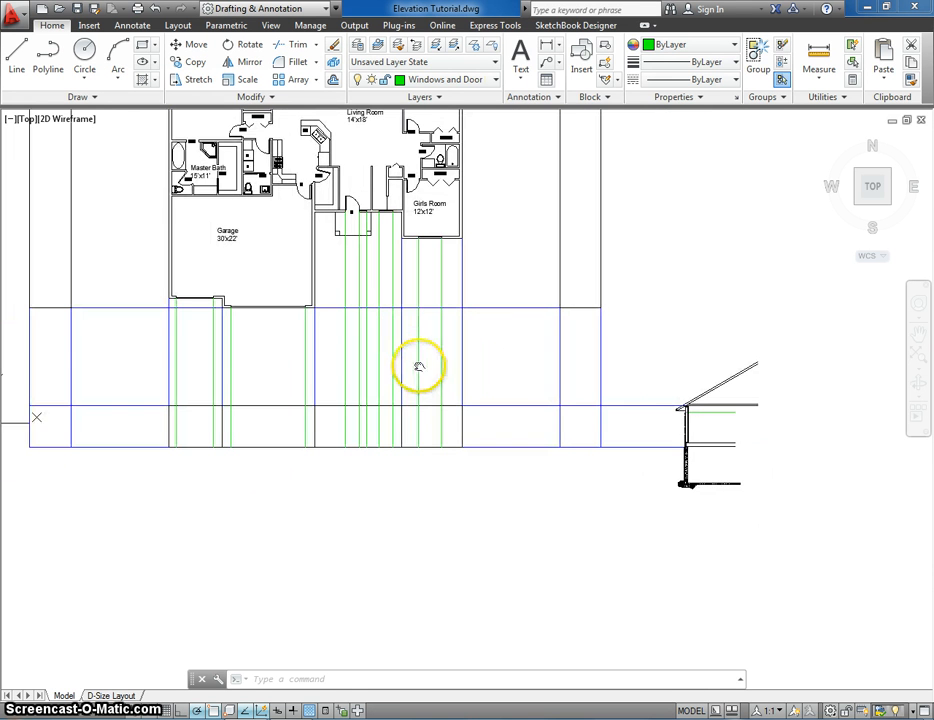
Step: Erase the green window and door height line in the wall section
{"action": "scroll", "coordinate": [690, 413], "scroll_direction": "up", "scroll_amount": 4}
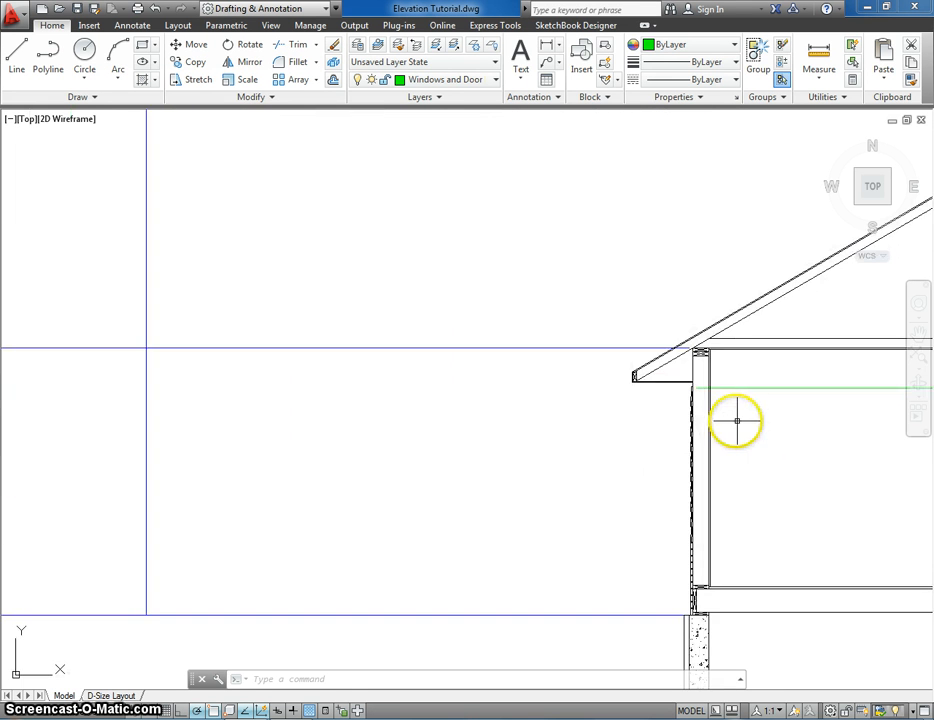
{"action": "scroll", "coordinate": [735, 420], "scroll_direction": "up", "scroll_amount": 2}
{"action": "middle_click_drag", "start_coordinate": [703, 407], "coordinate": [619, 361]}
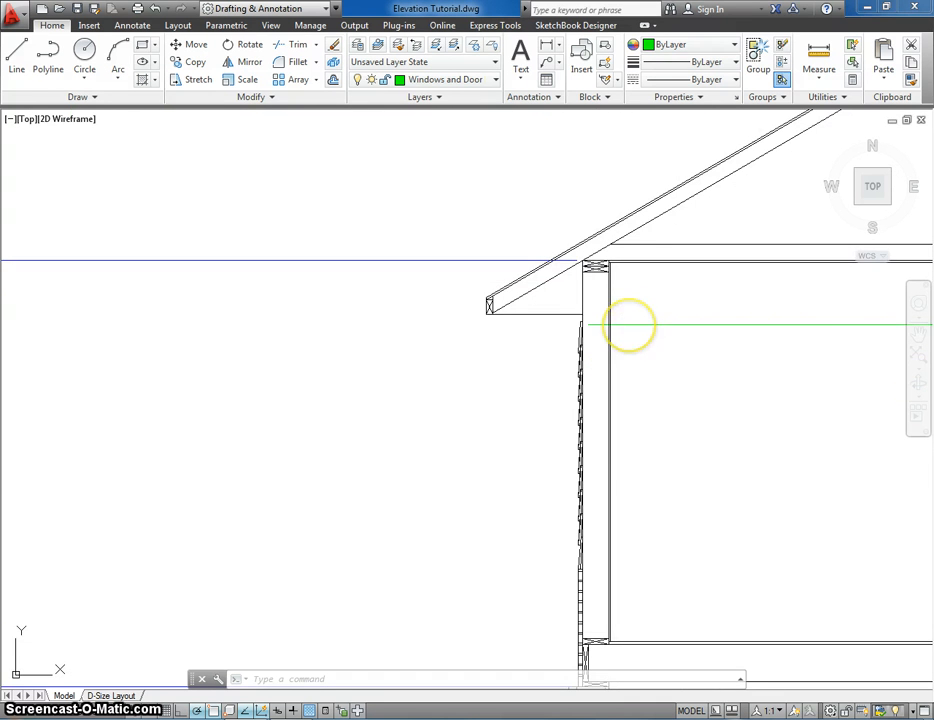
{"action": "key", "text": "Delete"}
{"action": "scroll", "coordinate": [640, 392], "scroll_direction": "down", "scroll_amount": 3}
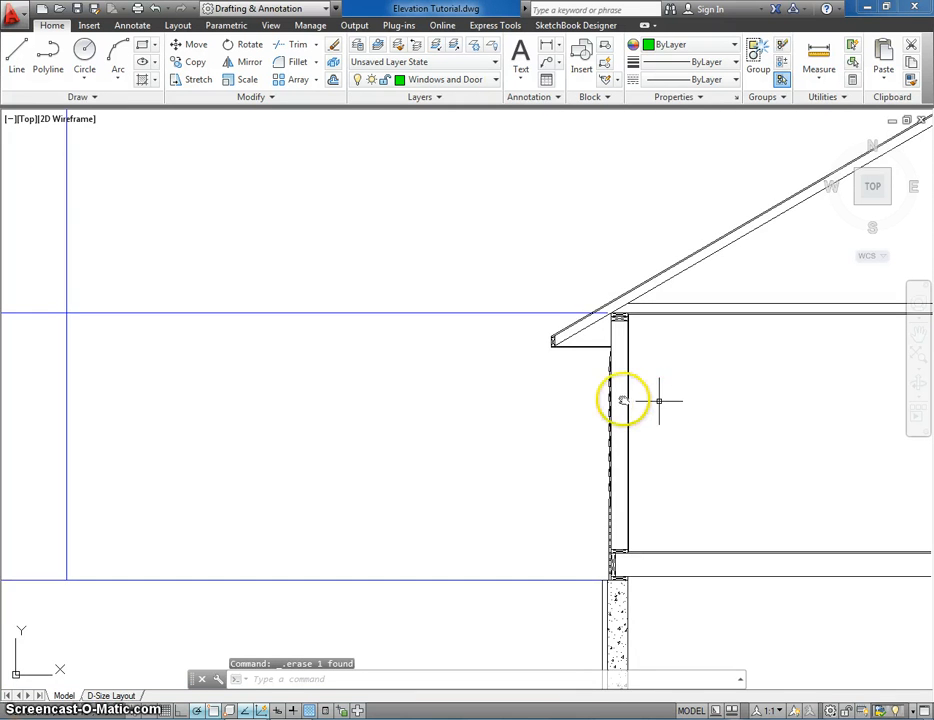
Step: Examine the horizontal wall projection lines between the elevation area below the floor plan and the wall section
{"action": "scroll", "coordinate": [619, 395], "scroll_direction": "down", "scroll_amount": 2}
{"action": "middle_click_drag", "start_coordinate": [576, 402], "coordinate": [869, 398]}
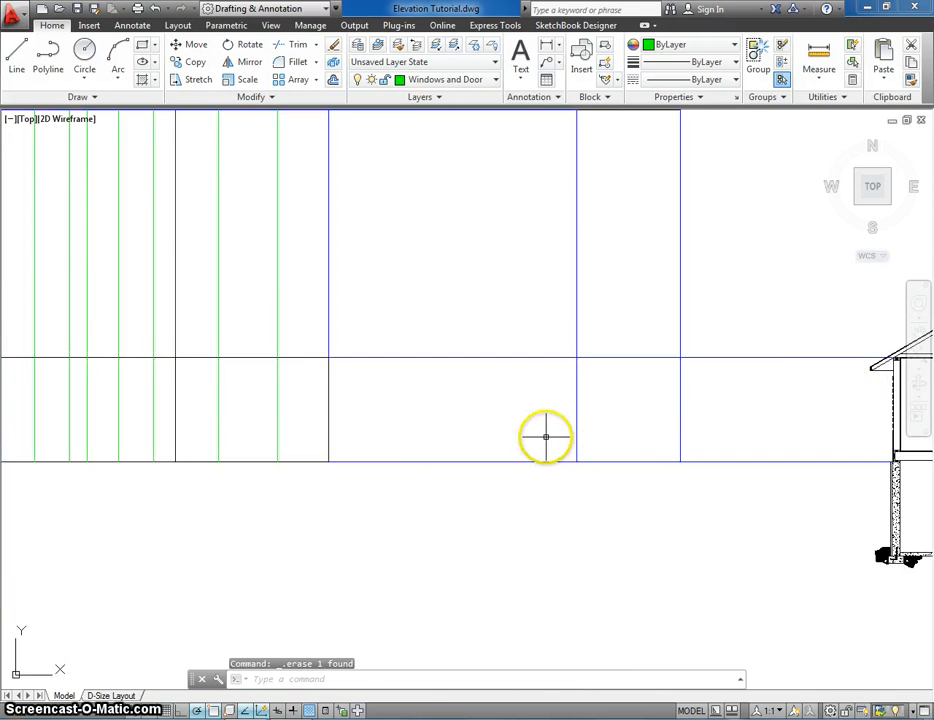
{"action": "scroll", "coordinate": [545, 436], "scroll_direction": "down", "scroll_amount": 2}
{"action": "middle_click_drag", "start_coordinate": [581, 437], "coordinate": [753, 440]}
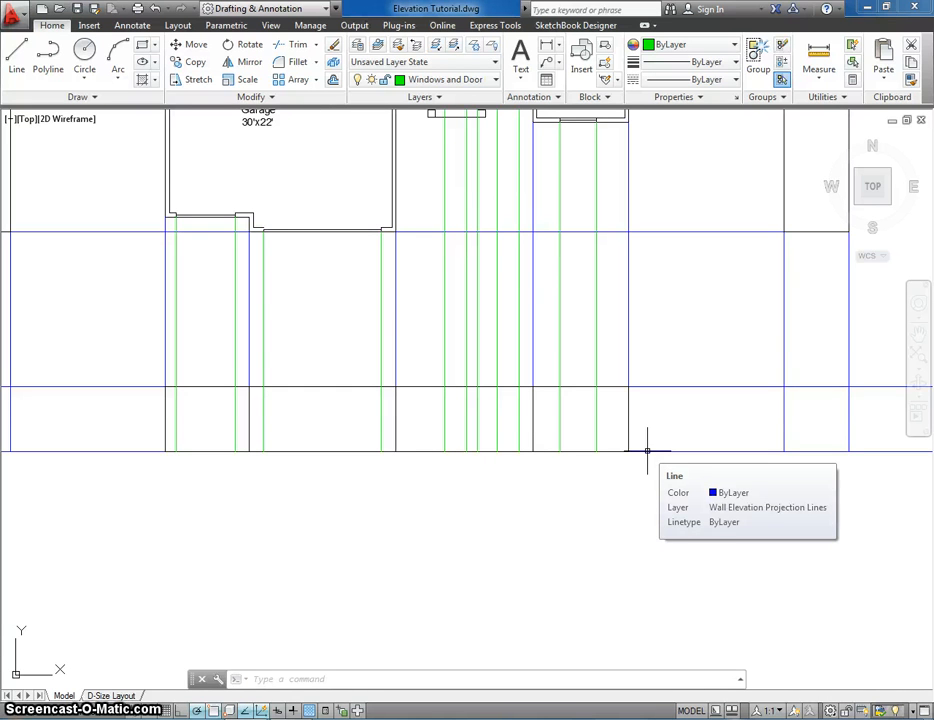
{"action": "left_click", "coordinate": [648, 451]}
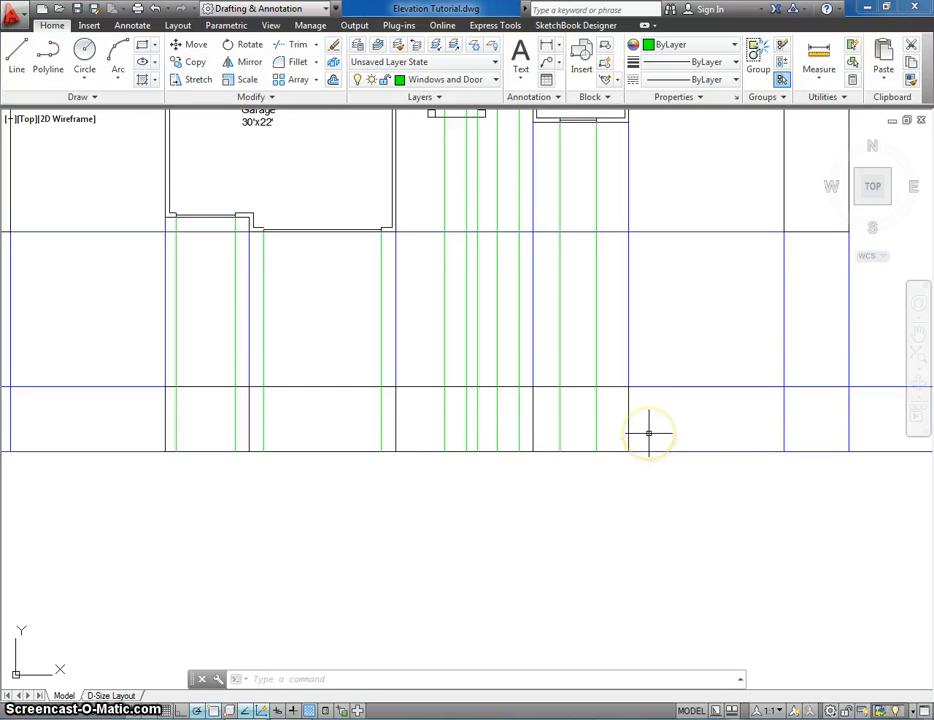
{"action": "middle_click_drag", "start_coordinate": [653, 428], "coordinate": [633, 432]}
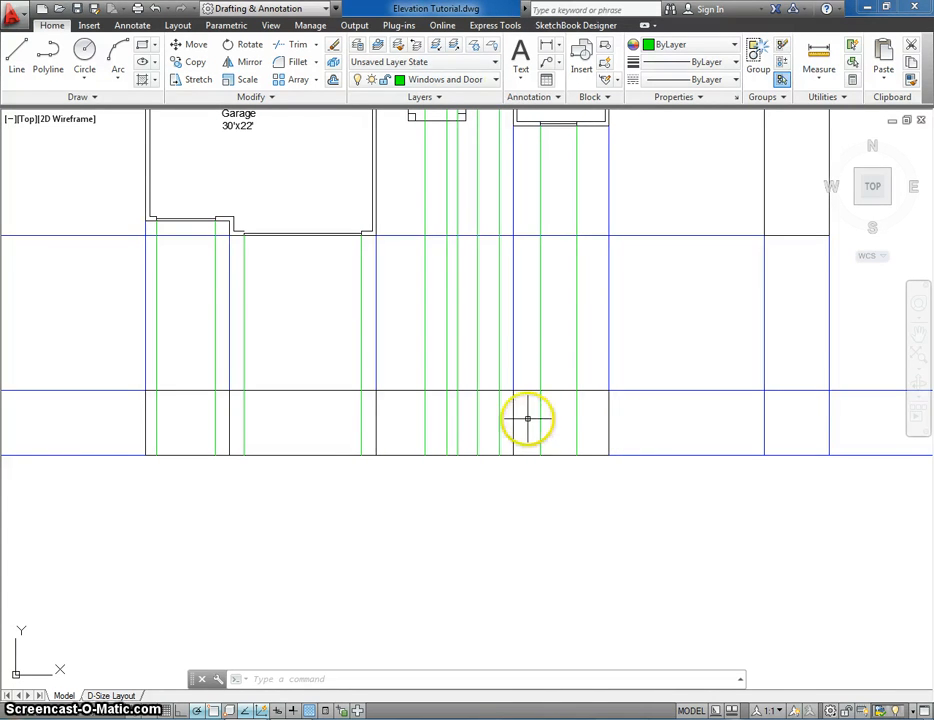
{"action": "middle_click_drag", "start_coordinate": [527, 419], "coordinate": [527, 477]}
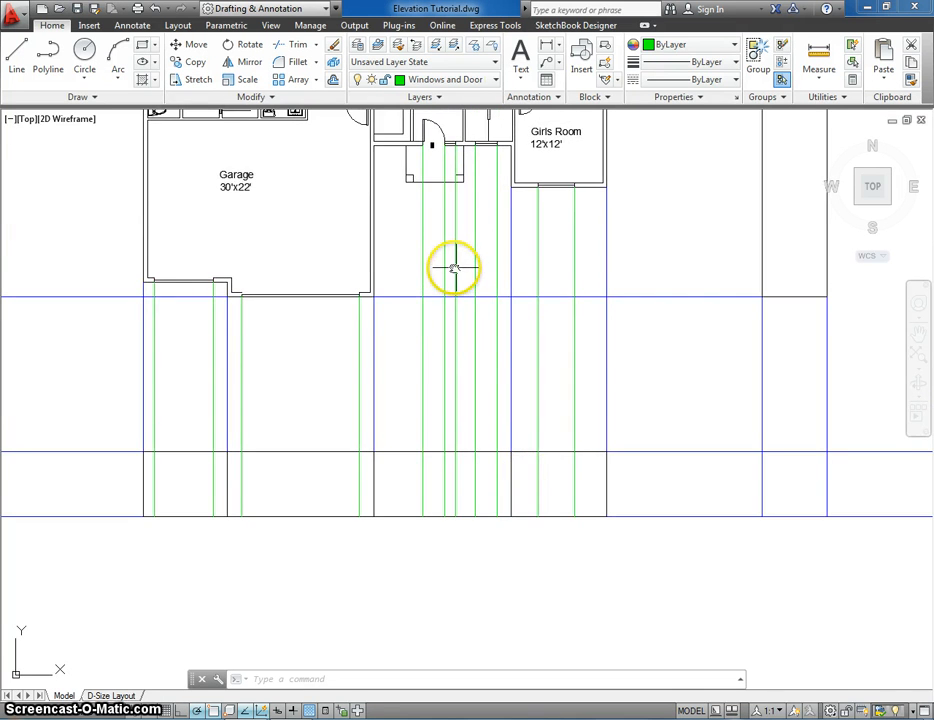
{"action": "middle_click_drag", "start_coordinate": [453, 268], "coordinate": [365, 229]}
{"action": "middle_click_drag", "start_coordinate": [792, 417], "coordinate": [593, 395]}
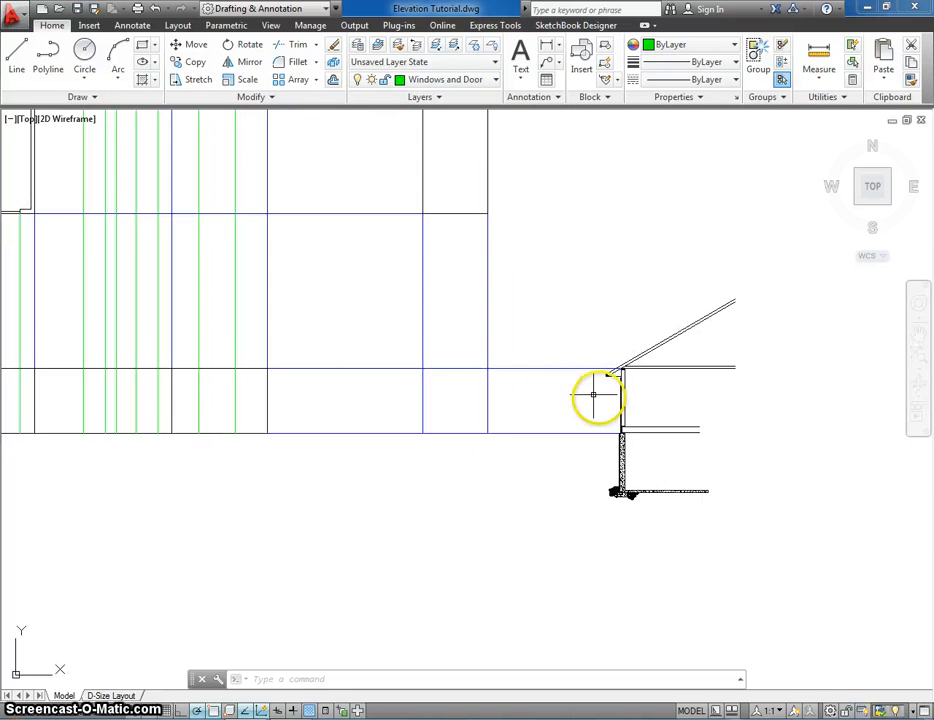
Step: Offset the wall section's top floor line 80" upward with the Offset layer option set to Current
{"action": "scroll", "coordinate": [632, 421], "scroll_direction": "up", "scroll_amount": 5}
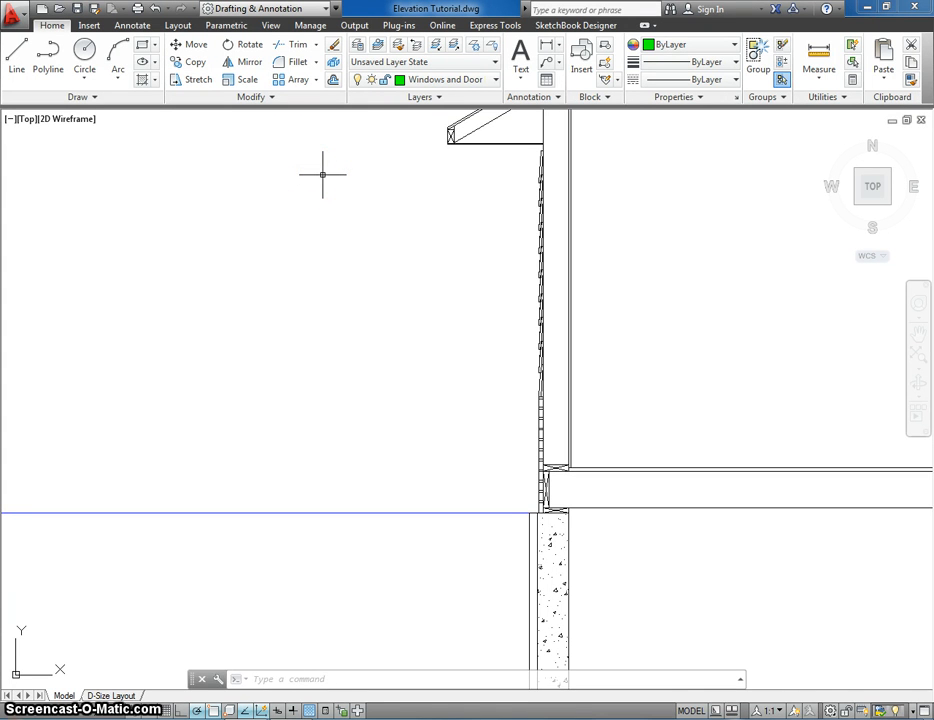
{"action": "type", "text": "OFFSet"}
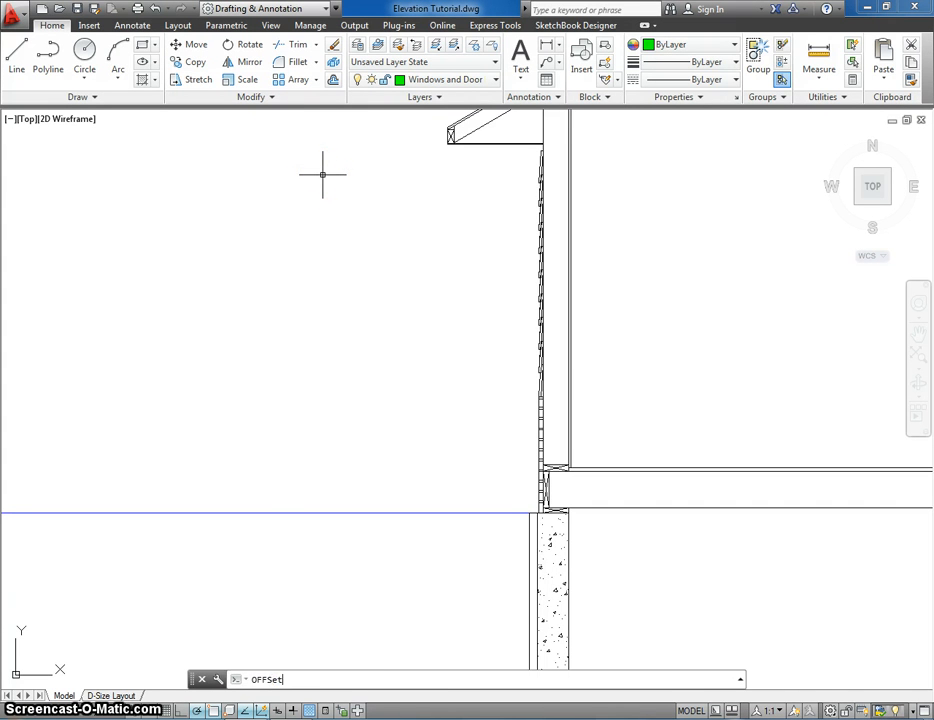
{"action": "key", "text": "Return"}
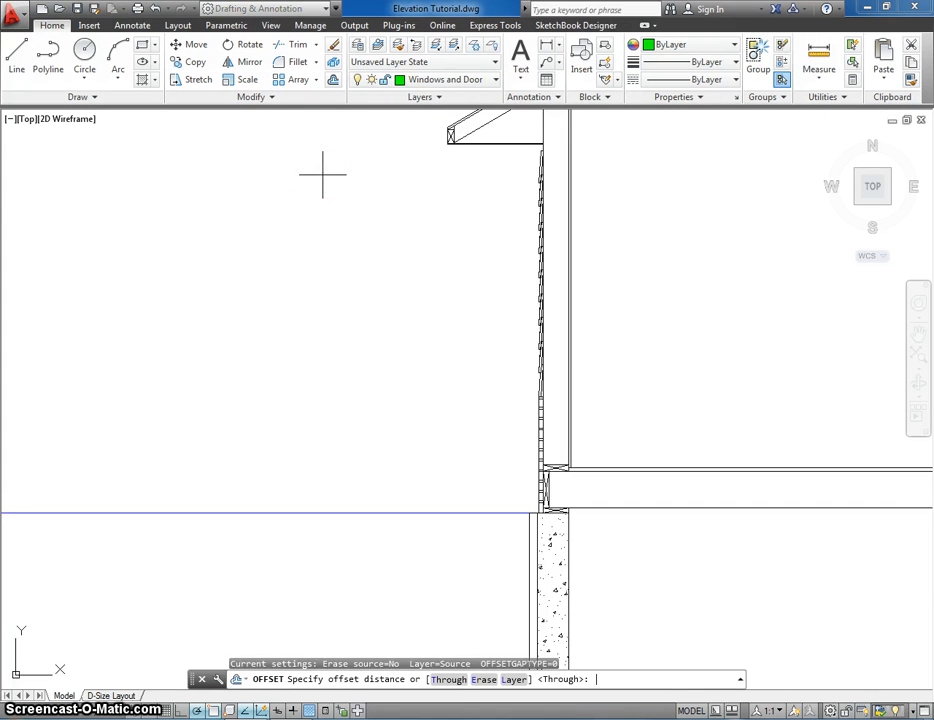
{"action": "type", "text": "l"}
{"action": "key", "text": "Return"}
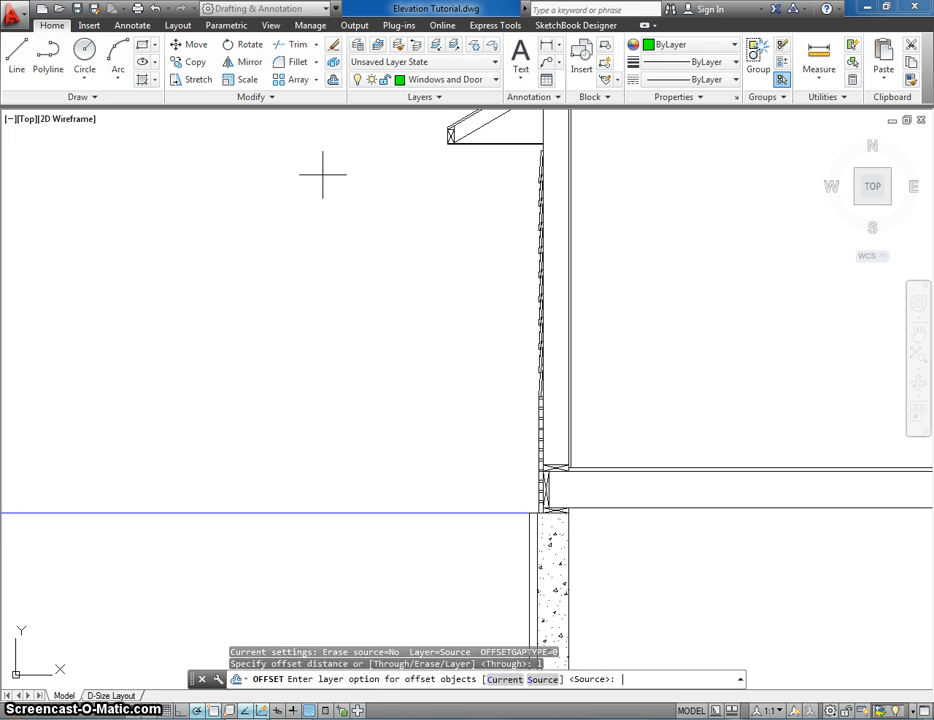
{"action": "type", "text": "c"}
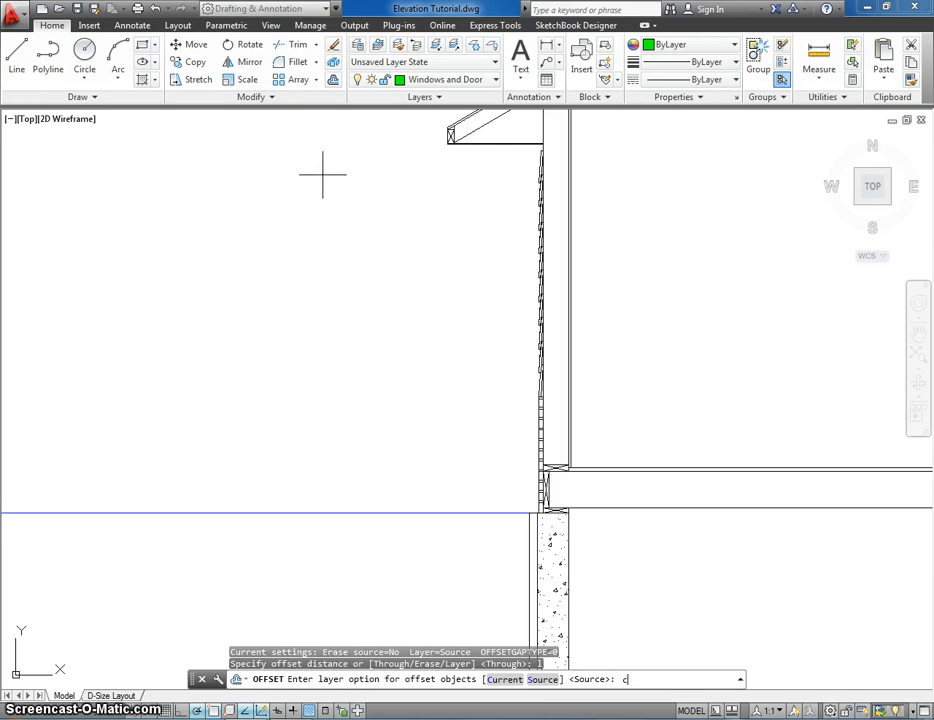
{"action": "key", "text": "Return"}
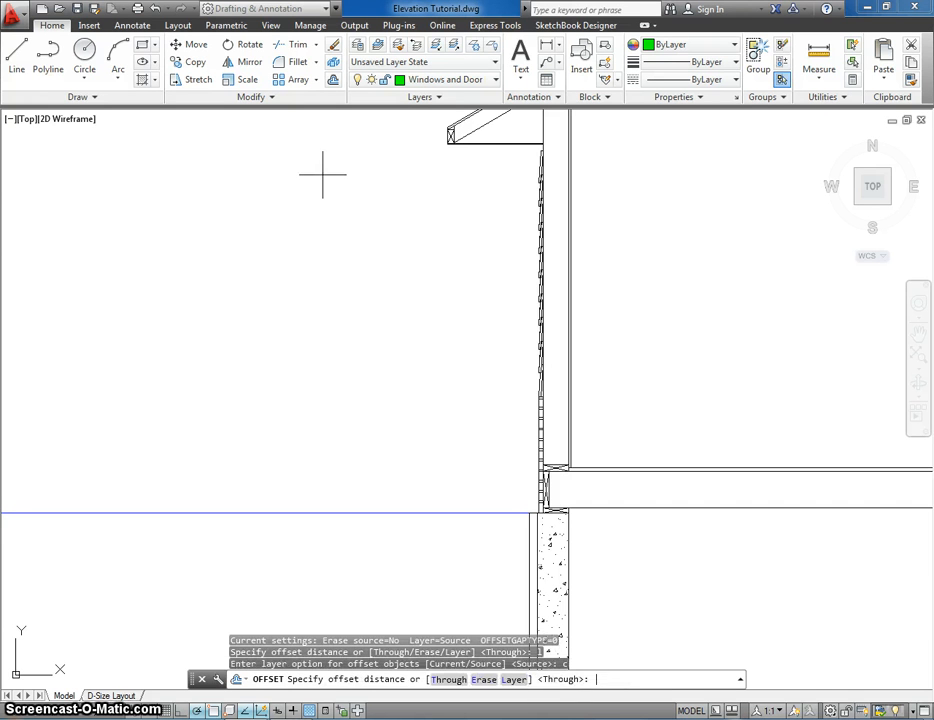
{"action": "key", "text": "Return"}
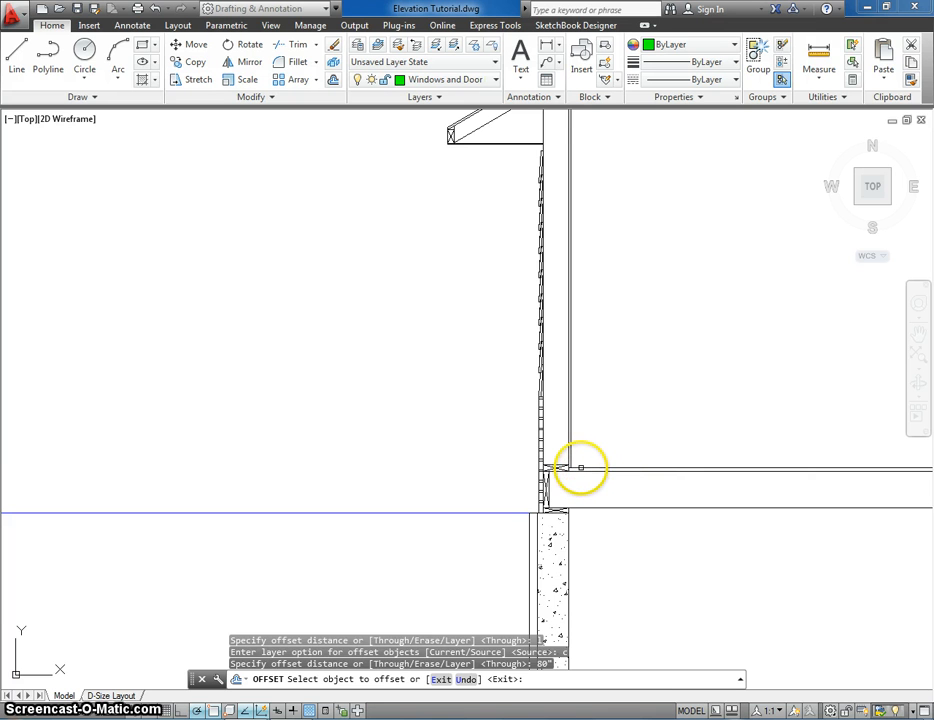
{"action": "left_click", "coordinate": [581, 467]}
{"action": "left_click", "coordinate": [590, 421]}
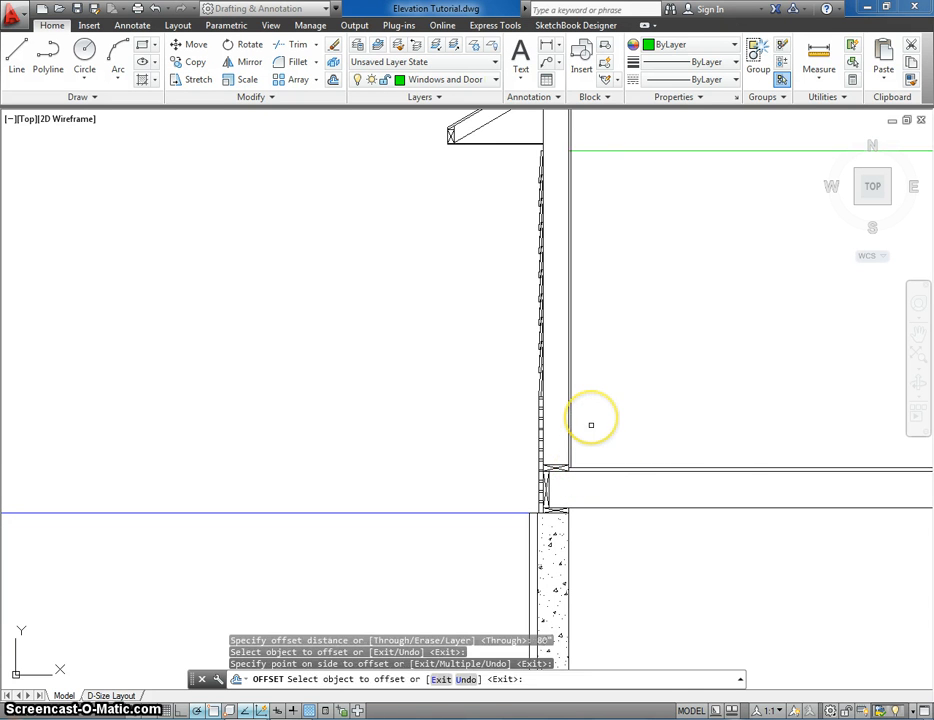
{"action": "middle_click_drag", "start_coordinate": [610, 390], "coordinate": [611, 445]}
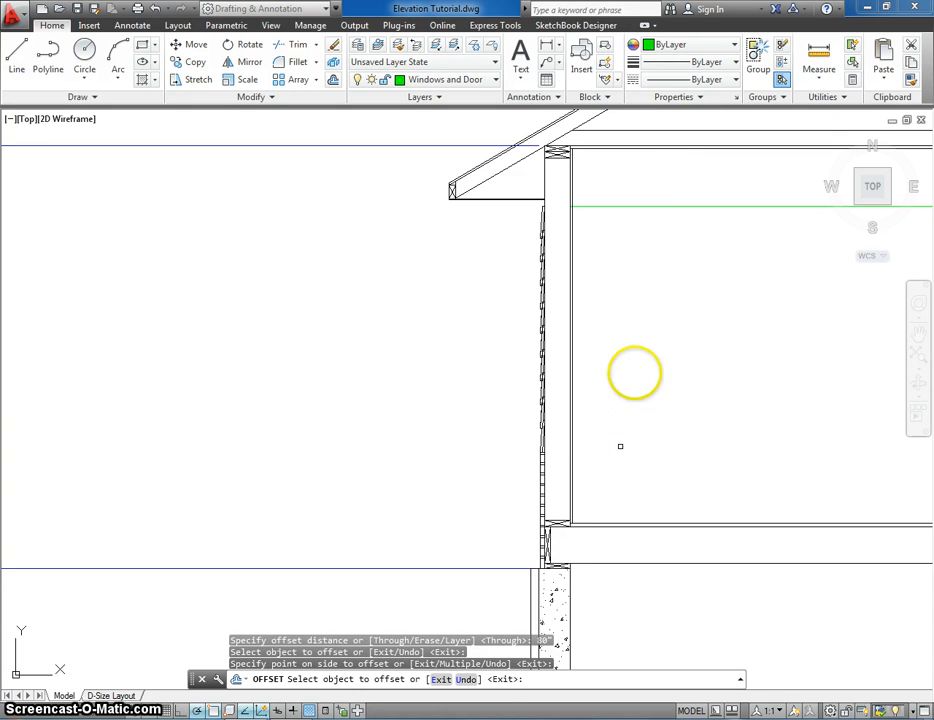
{"action": "key", "text": "Escape"}
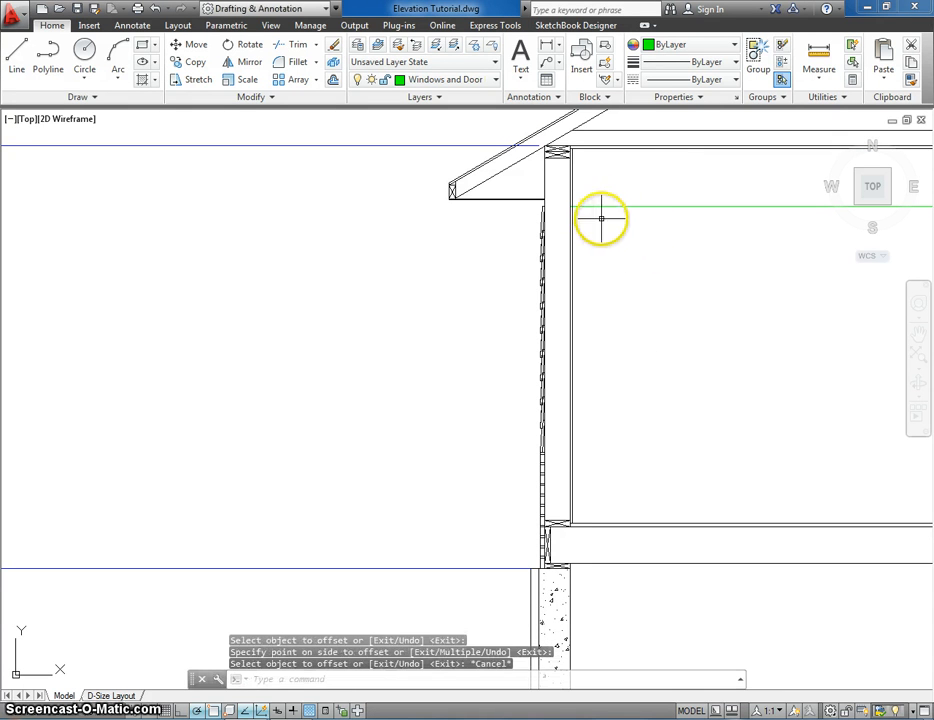
Step: Inspect the green 80" height line in the wall section and its position relative to the elevation's projection lines
{"action": "left_click", "coordinate": [591, 207]}
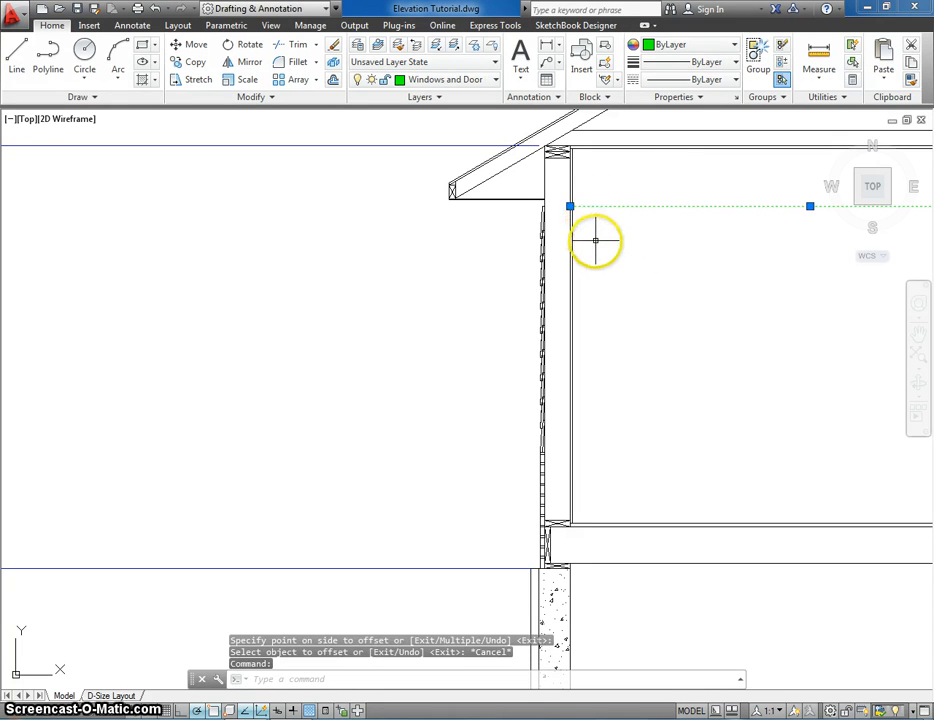
{"action": "scroll", "coordinate": [611, 246], "scroll_direction": "down", "scroll_amount": 2}
{"action": "middle_click_drag", "start_coordinate": [611, 246], "coordinate": [559, 291]}
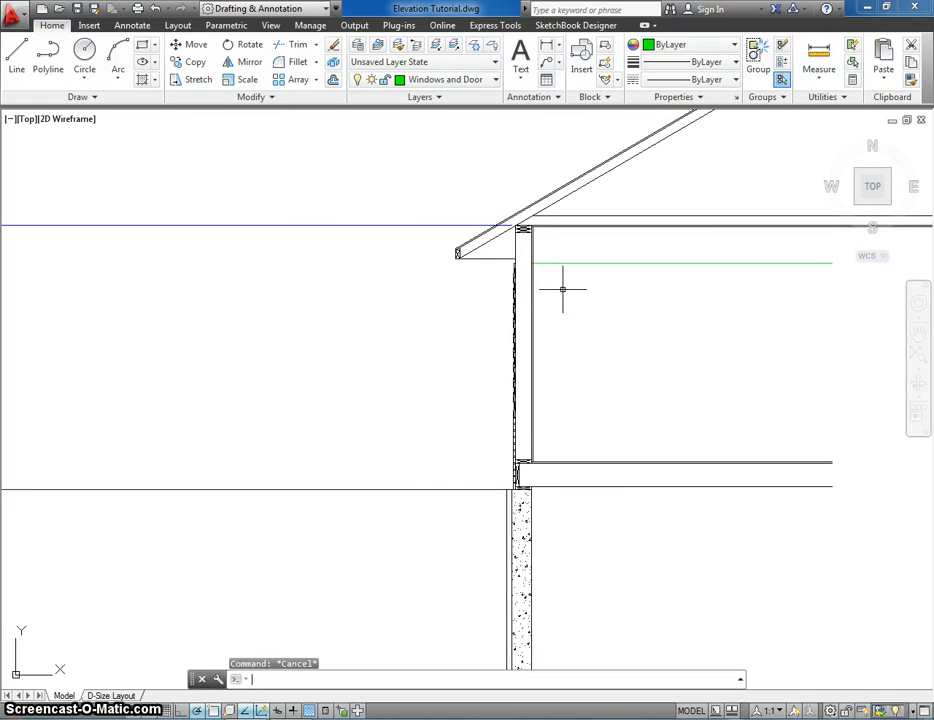
{"action": "middle_click_drag", "start_coordinate": [440, 313], "coordinate": [454, 313]}
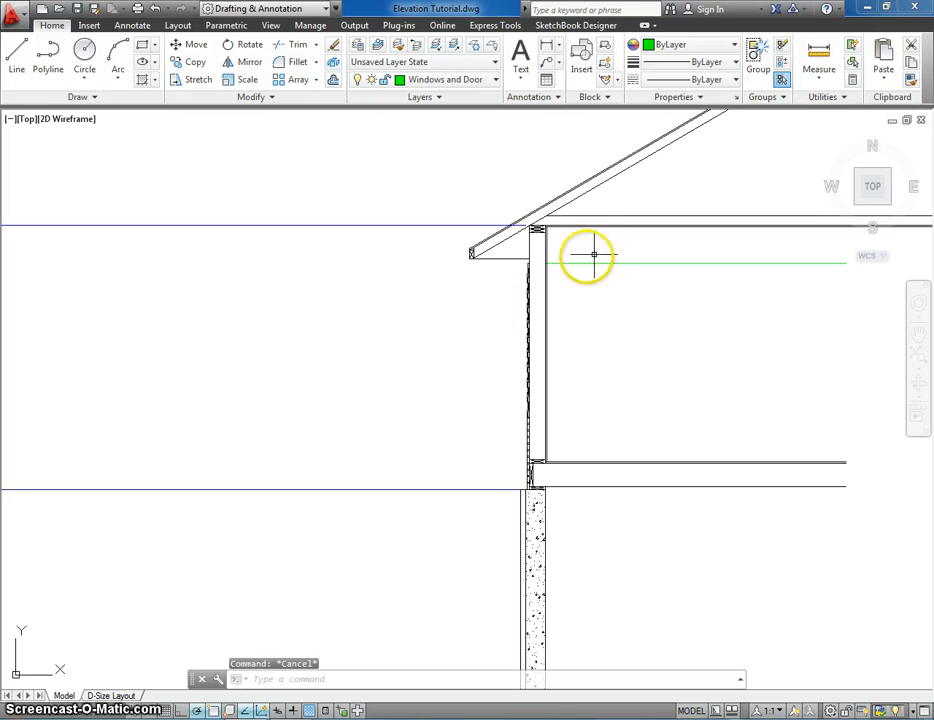
{"action": "scroll", "coordinate": [317, 277], "scroll_direction": "down", "scroll_amount": 3}
{"action": "middle_click_drag", "start_coordinate": [317, 277], "coordinate": [605, 275]}
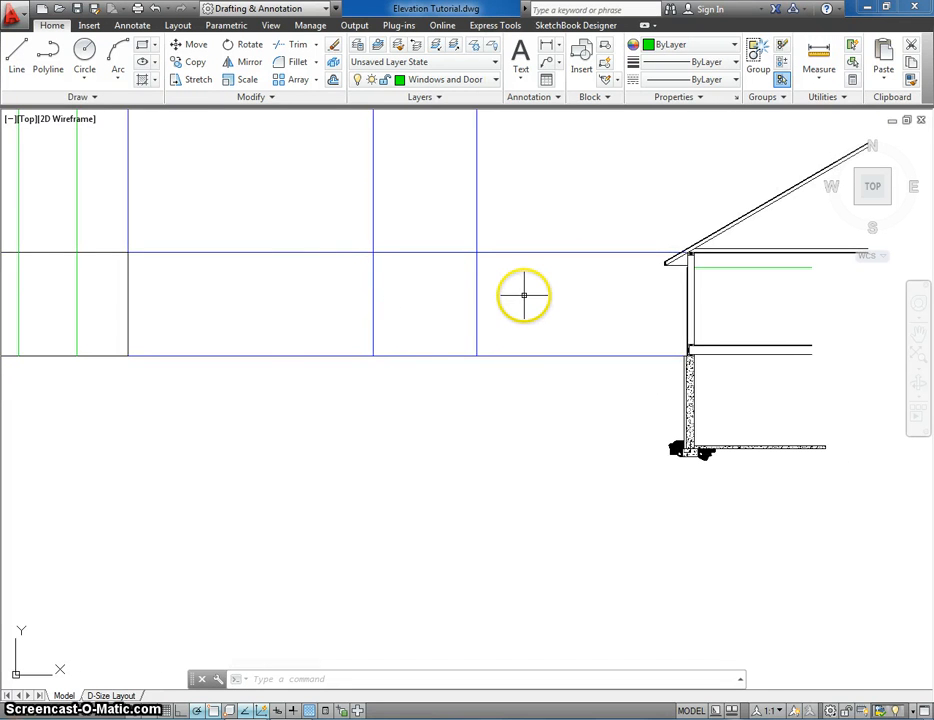
Step: Examine the wall section's floor framing and siding against the base projection line running across to the front elevation
{"action": "middle_click_drag", "start_coordinate": [523, 295], "coordinate": [505, 292]}
{"action": "scroll", "coordinate": [692, 313], "scroll_direction": "up", "scroll_amount": 5}
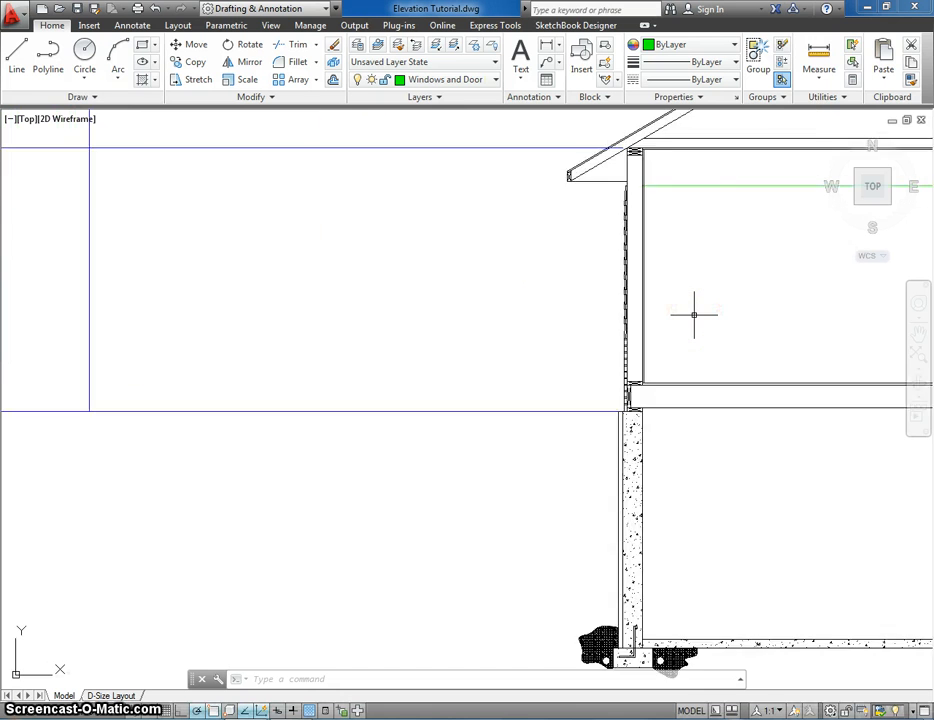
{"action": "scroll", "coordinate": [694, 314], "scroll_direction": "up", "scroll_amount": 2}
{"action": "scroll", "coordinate": [646, 423], "scroll_direction": "up", "scroll_amount": 2}
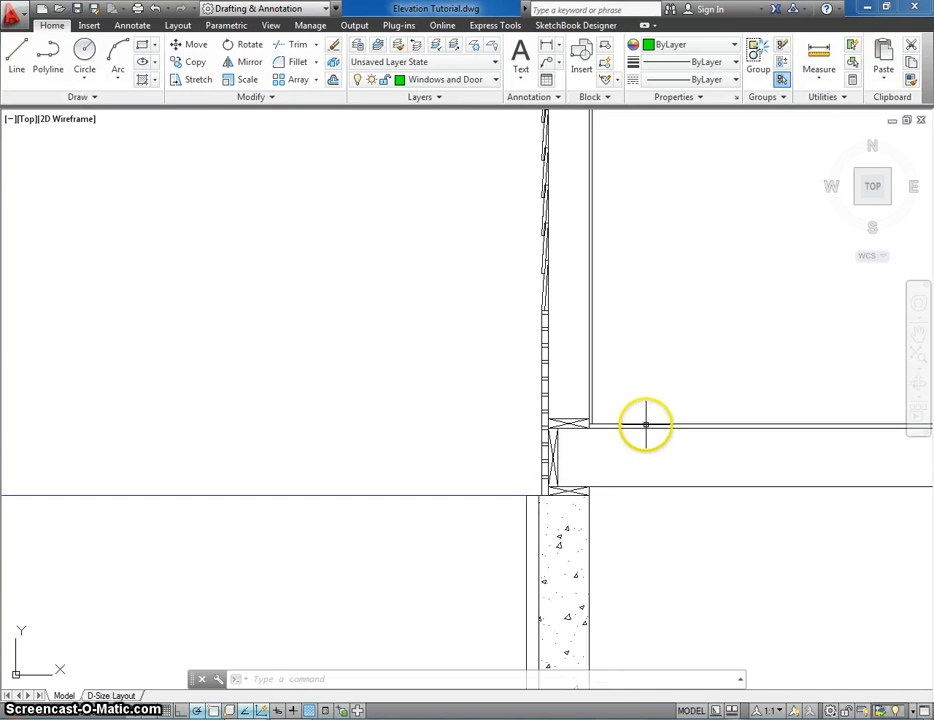
{"action": "scroll", "coordinate": [644, 421], "scroll_direction": "down", "scroll_amount": 2}
{"action": "middle_click_drag", "start_coordinate": [645, 444], "coordinate": [622, 459]}
{"action": "scroll", "coordinate": [617, 460], "scroll_direction": "down", "scroll_amount": 7}
{"action": "middle_click_drag", "start_coordinate": [446, 465], "coordinate": [798, 457]}
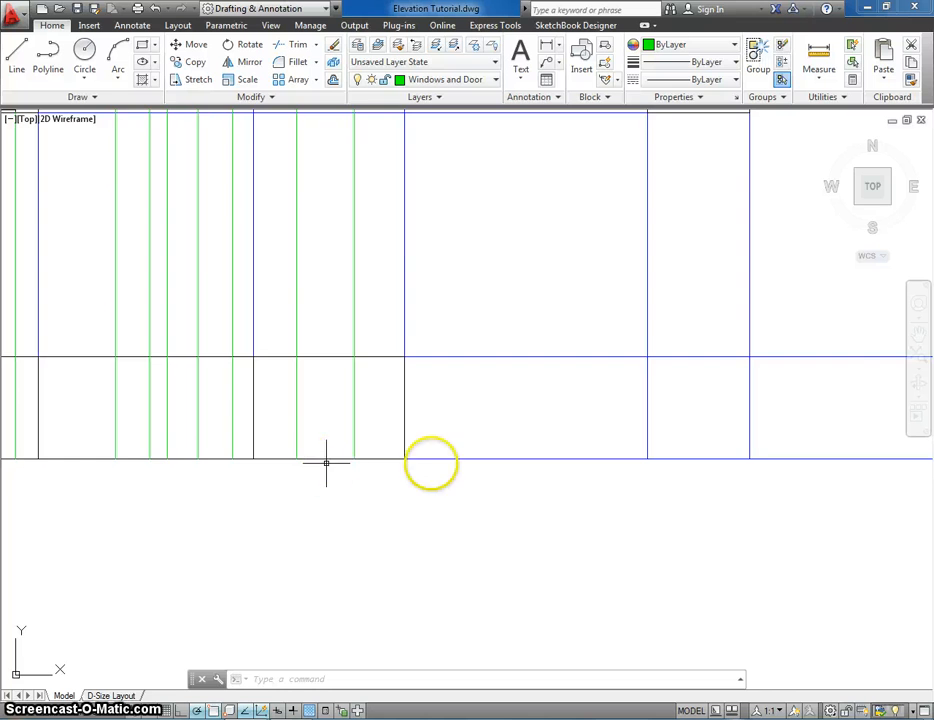
{"action": "middle_click_drag", "start_coordinate": [865, 459], "coordinate": [381, 470]}
{"action": "scroll", "coordinate": [474, 450], "scroll_direction": "up", "scroll_amount": 6}
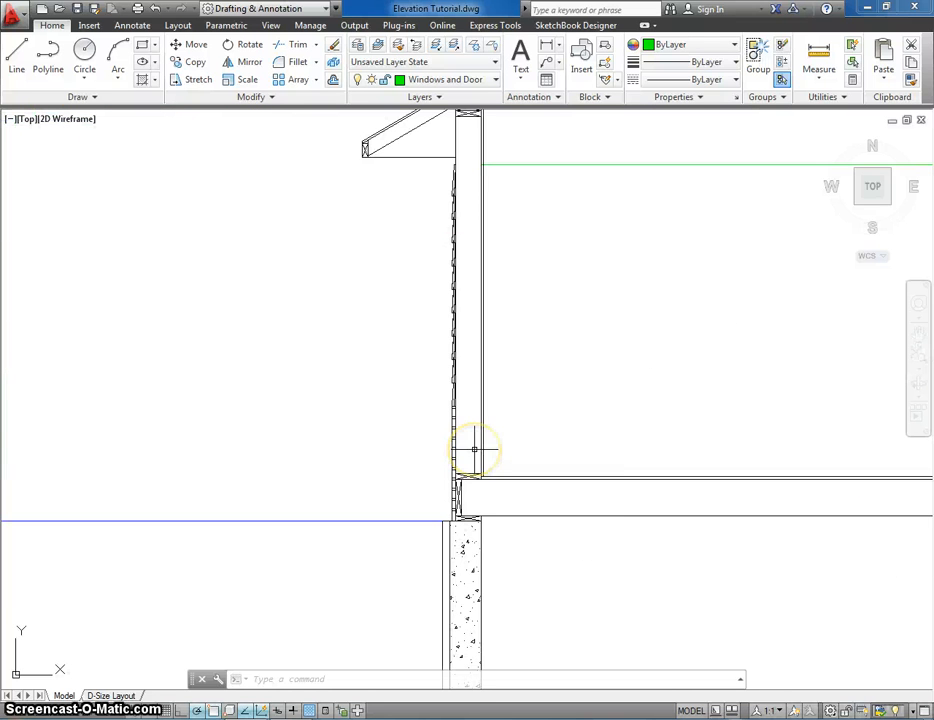
Step: Measure the vertical distance from the top of the foundation wall to the green window and door height line in the wall section
{"action": "scroll", "coordinate": [474, 450], "scroll_direction": "up", "scroll_amount": 2}
{"action": "left_click", "coordinate": [818, 57]}
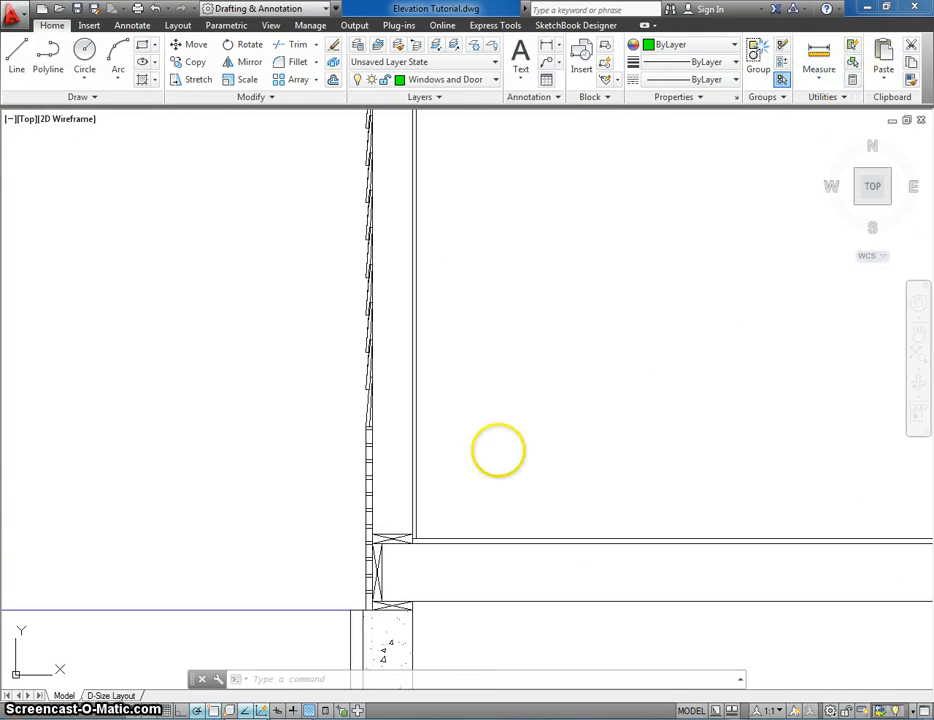
{"action": "left_click", "coordinate": [412, 609]}
{"action": "scroll", "coordinate": [438, 290], "scroll_direction": "down", "scroll_amount": 4}
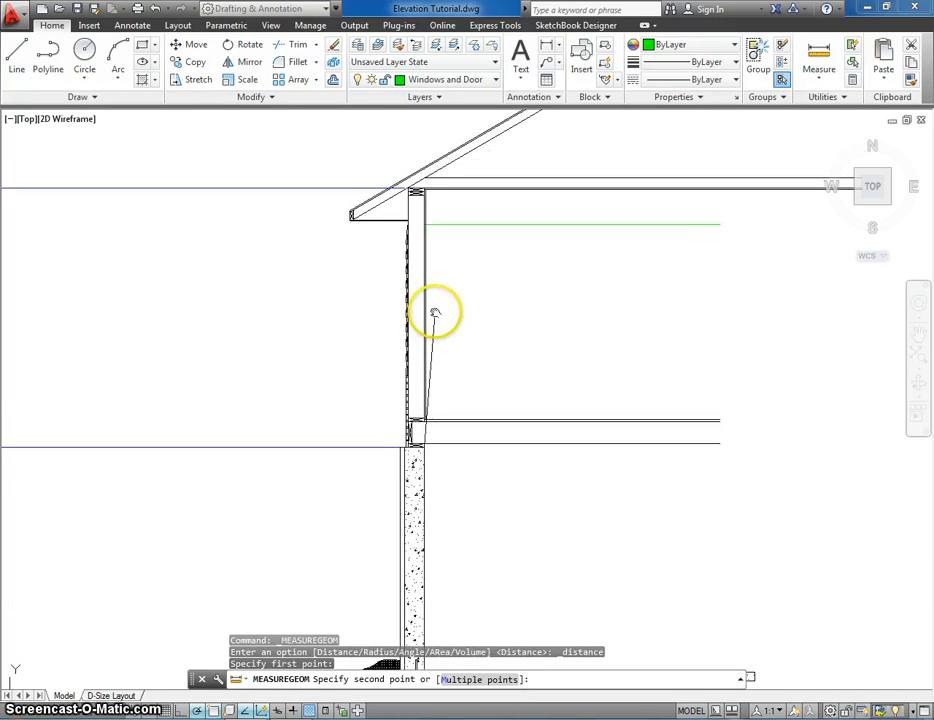
{"action": "scroll", "coordinate": [404, 308], "scroll_direction": "up", "scroll_amount": 6}
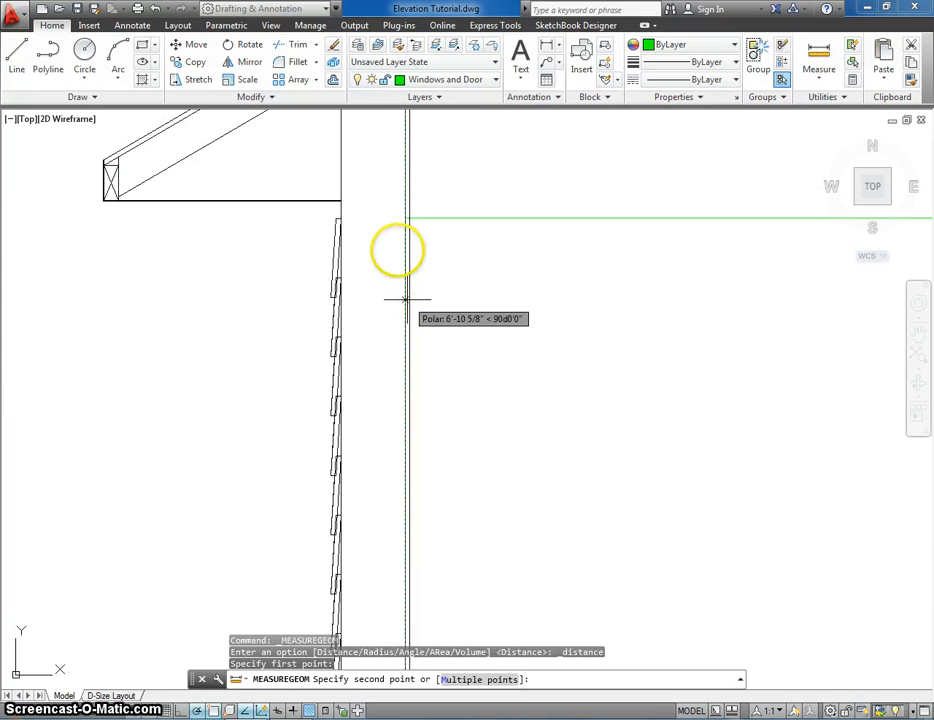
{"action": "left_click", "coordinate": [404, 216]}
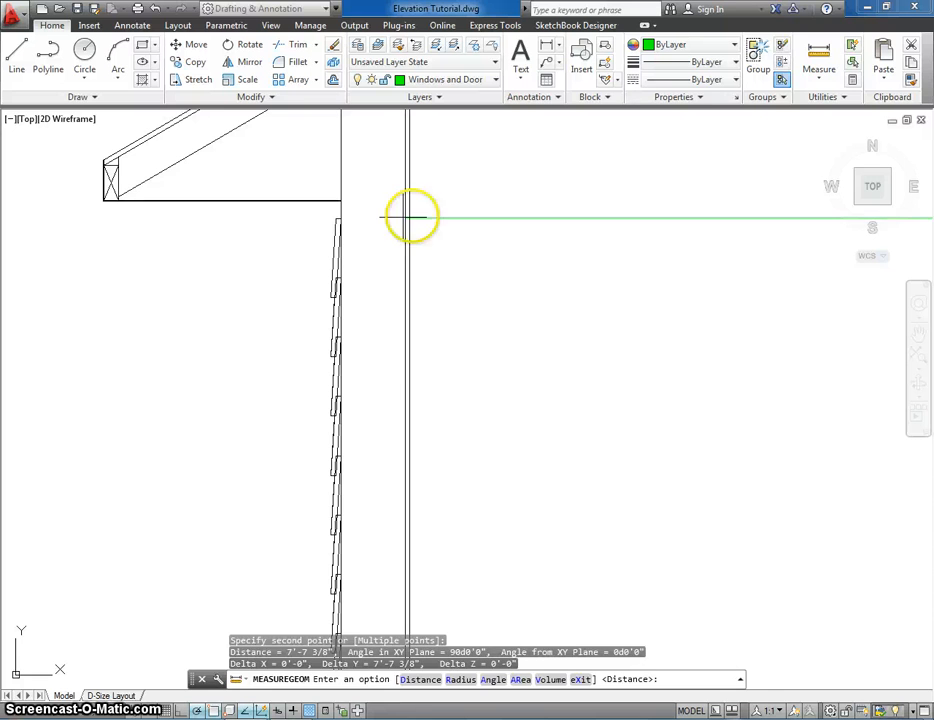
{"action": "key", "text": "Escape"}
Step: Try to offset the elevation outline's bottom edge 7'7-3/8" upward with the Offset layer option set to Current
{"action": "scroll", "coordinate": [353, 335], "scroll_direction": "down", "scroll_amount": 6}
{"action": "middle_click_drag", "start_coordinate": [327, 384], "coordinate": [892, 399]}
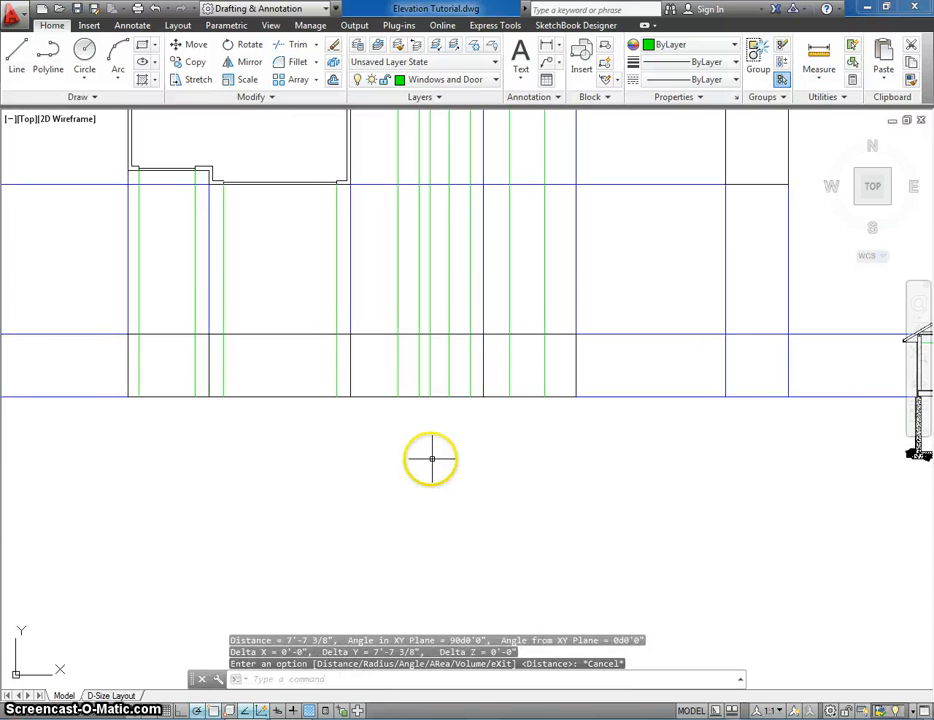
{"action": "scroll", "coordinate": [397, 417], "scroll_direction": "up", "scroll_amount": 2}
{"action": "scroll", "coordinate": [398, 419], "scroll_direction": "down", "scroll_amount": 2}
{"action": "mouse_move", "coordinate": [398, 420]}
{"action": "middle_mouse_down"}
{"action": "mouse_move", "coordinate": [459, 442]}
{"action": "mouse_move", "coordinate": [460, 452]}
{"action": "middle_mouse_up"}
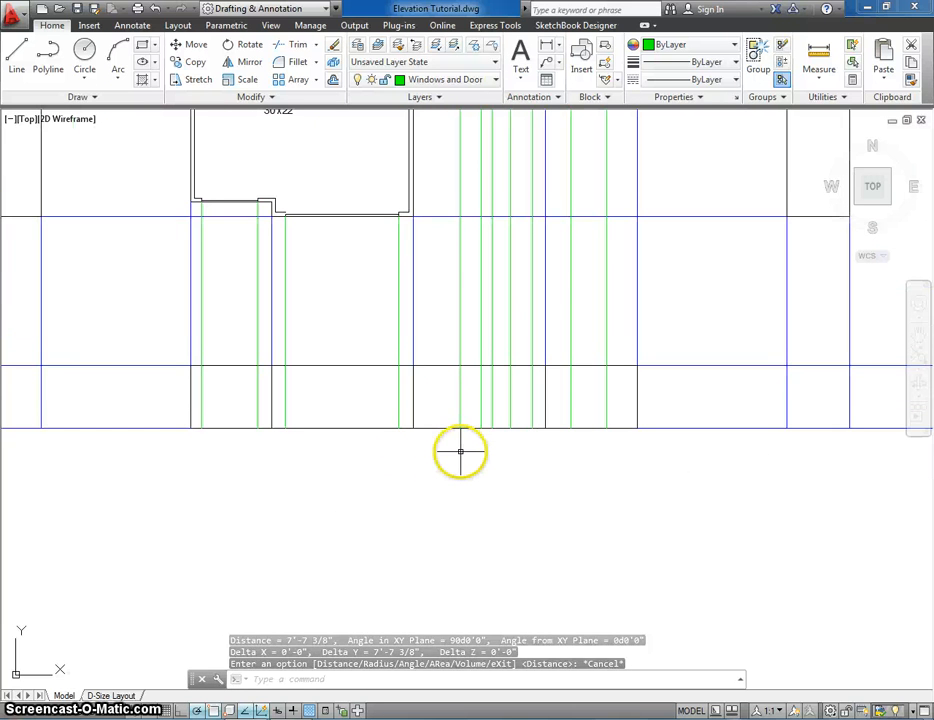
{"action": "type", "text": "off"}
{"action": "key", "text": "Return"}
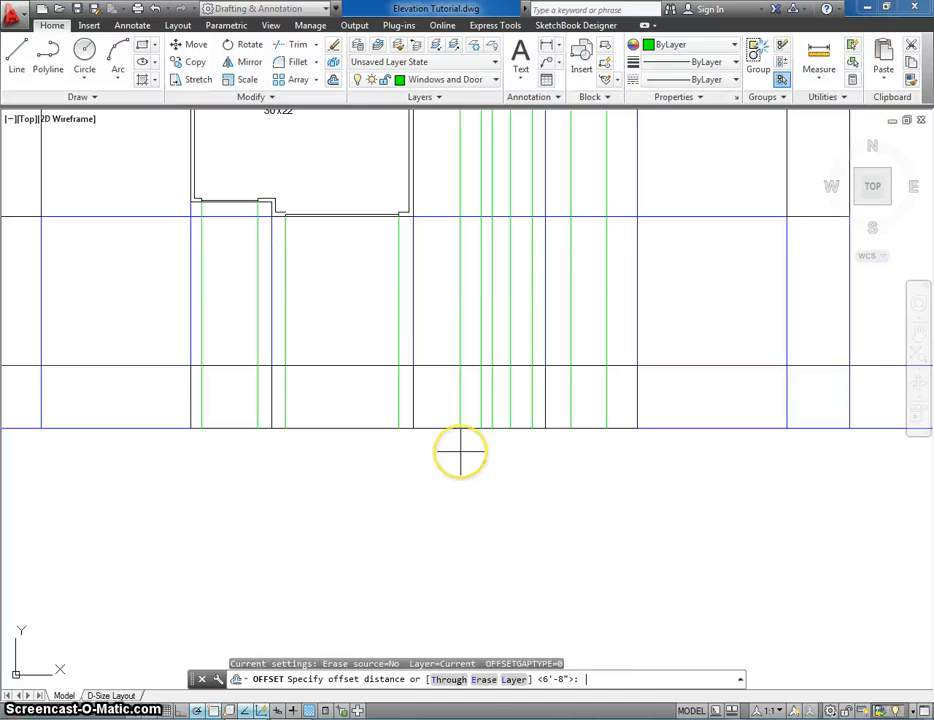
{"action": "type", "text": "l"}
{"action": "key", "text": "Return"}
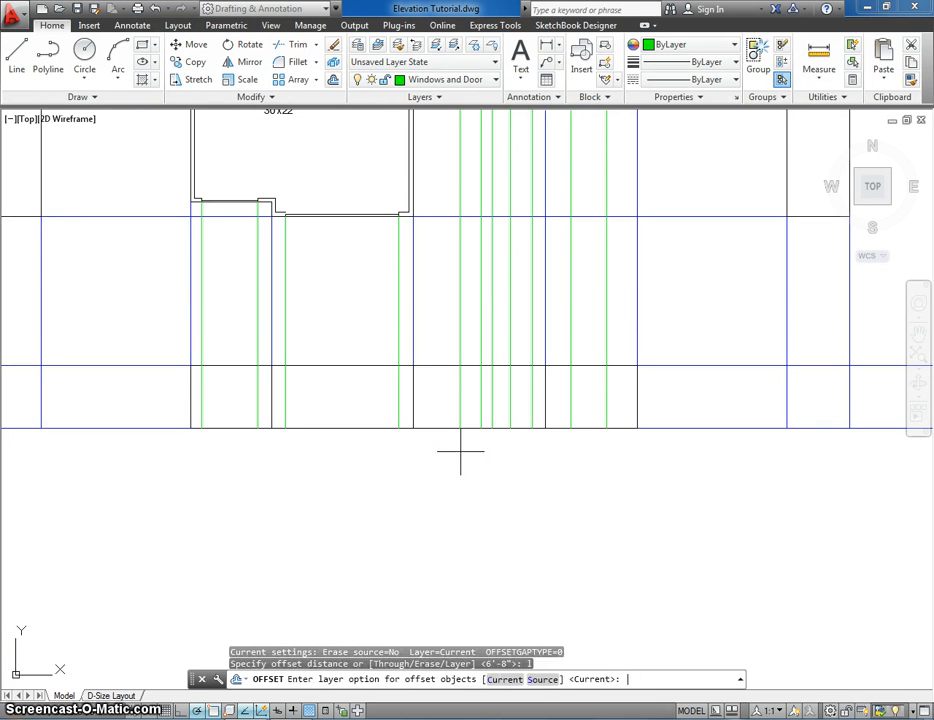
{"action": "type", "text": "c"}
{"action": "key", "text": "Return"}
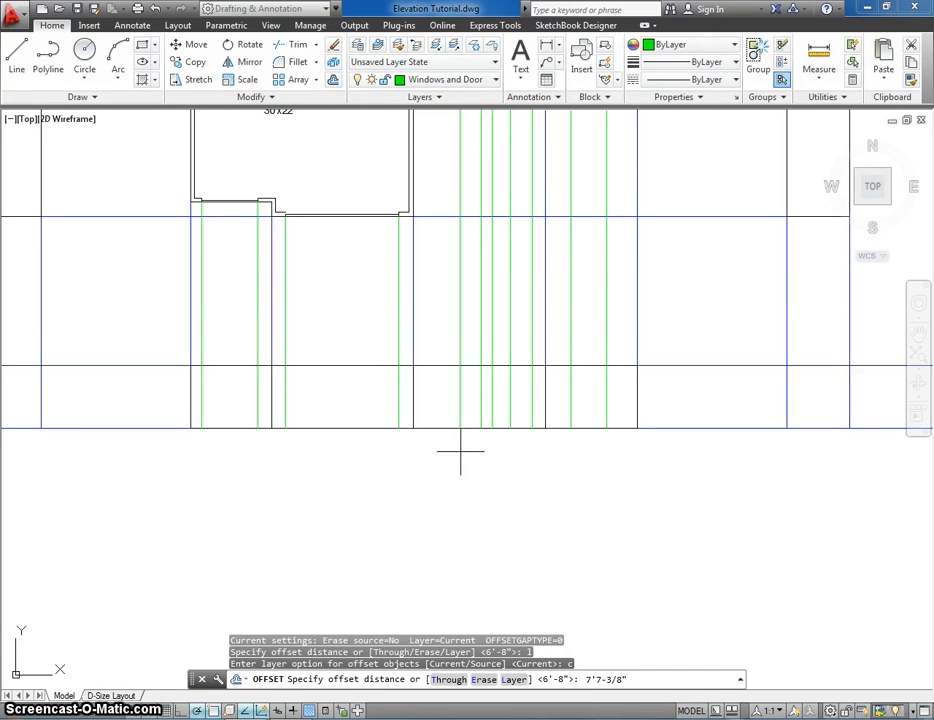
{"action": "type", "text": "7'7-3/8\""}
{"action": "key", "text": "Return"}
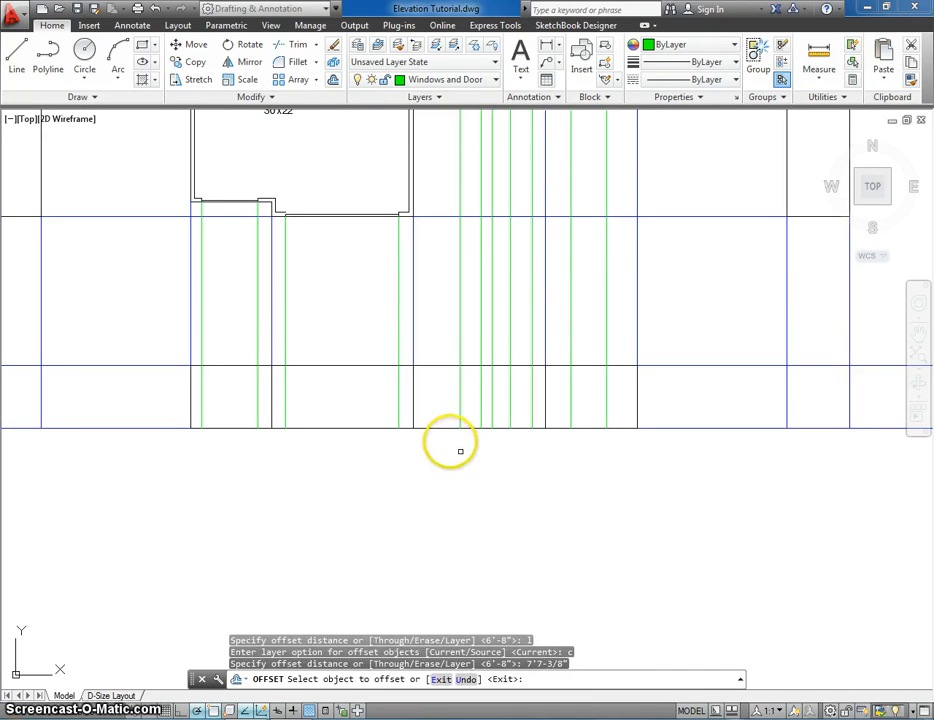
{"action": "left_click", "coordinate": [449, 428]}
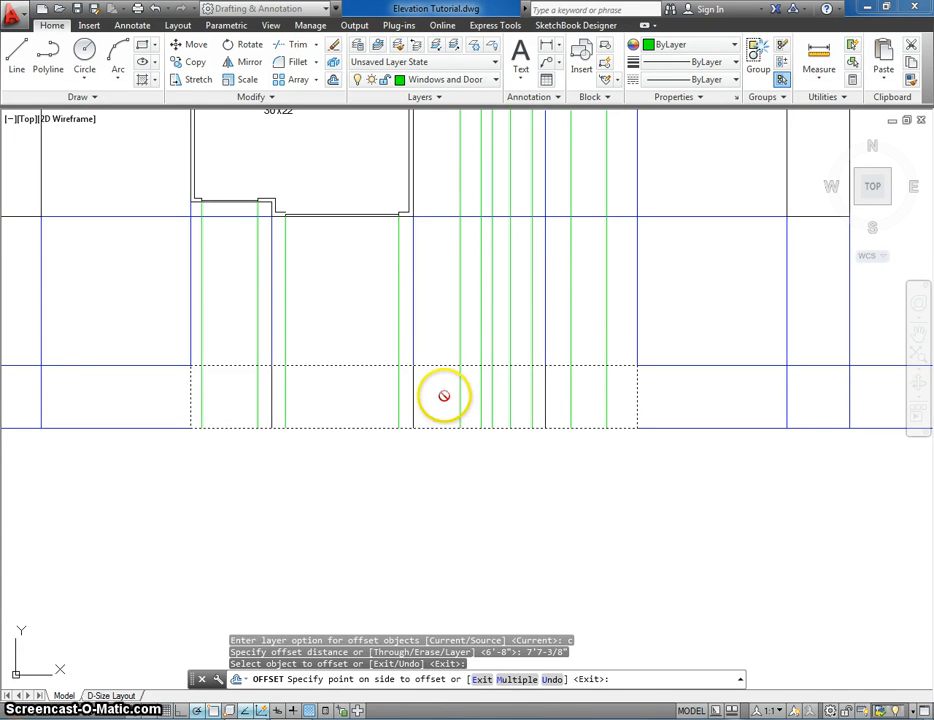
{"action": "left_click", "coordinate": [444, 395]}
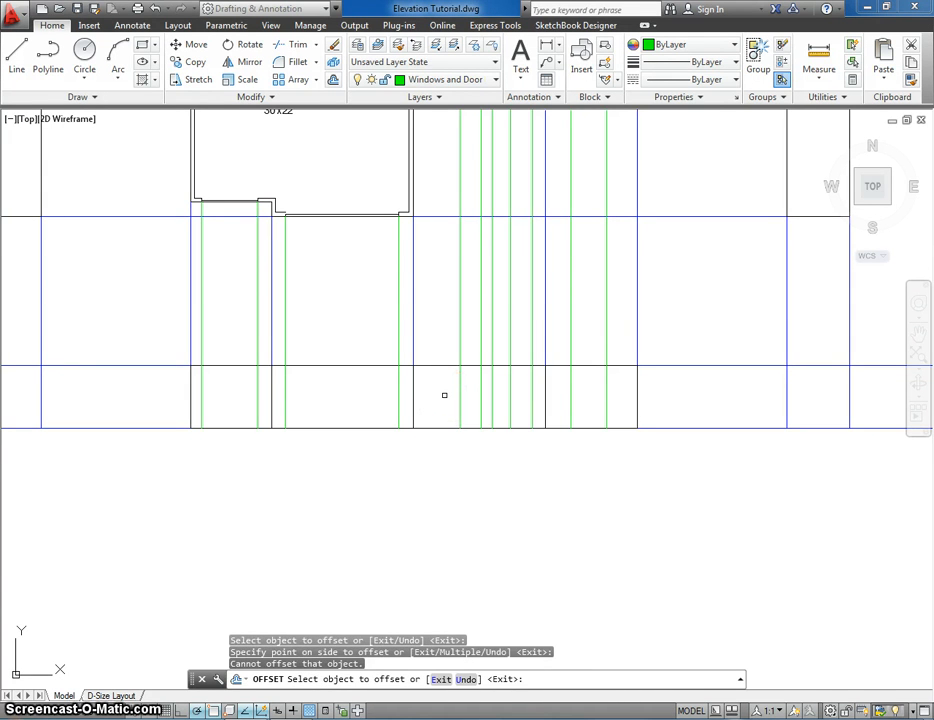
{"action": "key", "text": "Escape"}
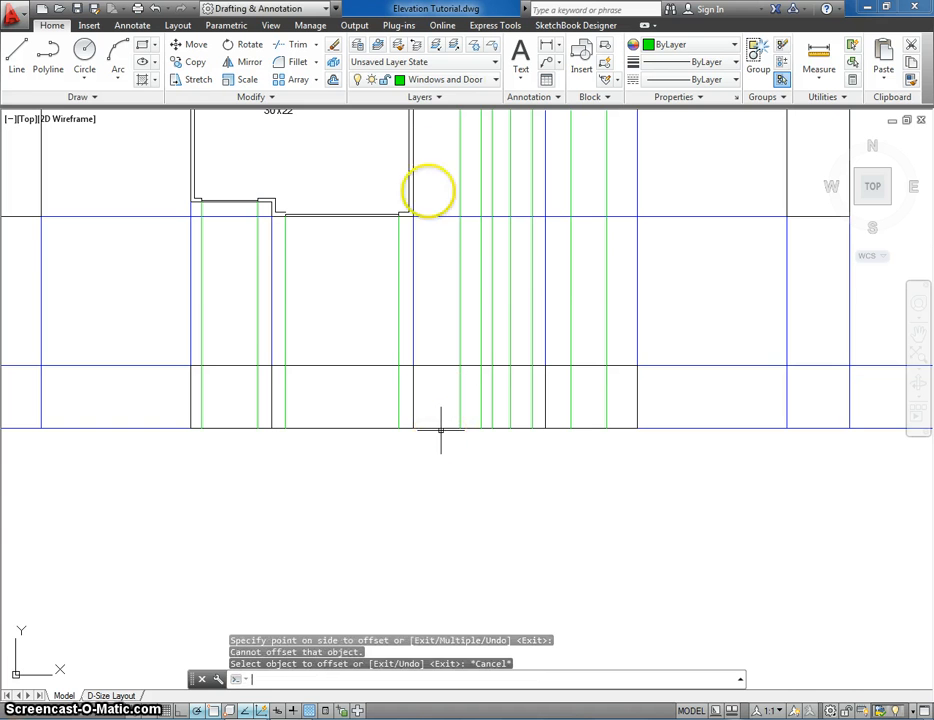
{"action": "left_click", "coordinate": [438, 83]}
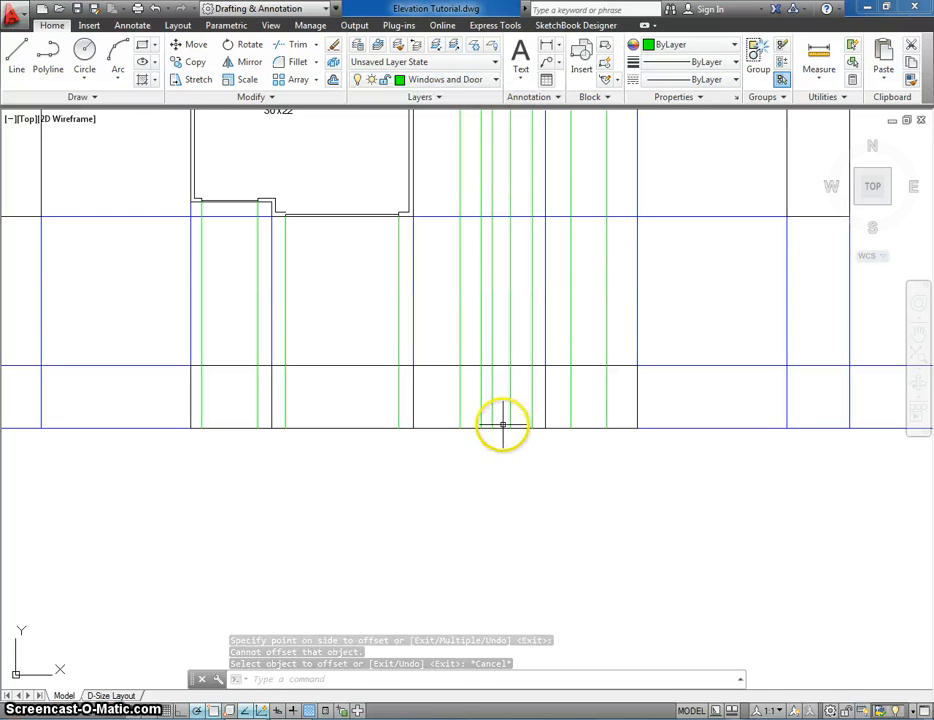
Step: Stretch the wall section's green height line horizontally to the elevation's outer wall line on the garage side
{"action": "scroll", "coordinate": [671, 427], "scroll_direction": "down", "scroll_amount": 5}
{"action": "middle_click_drag", "start_coordinate": [671, 427], "coordinate": [432, 444]}
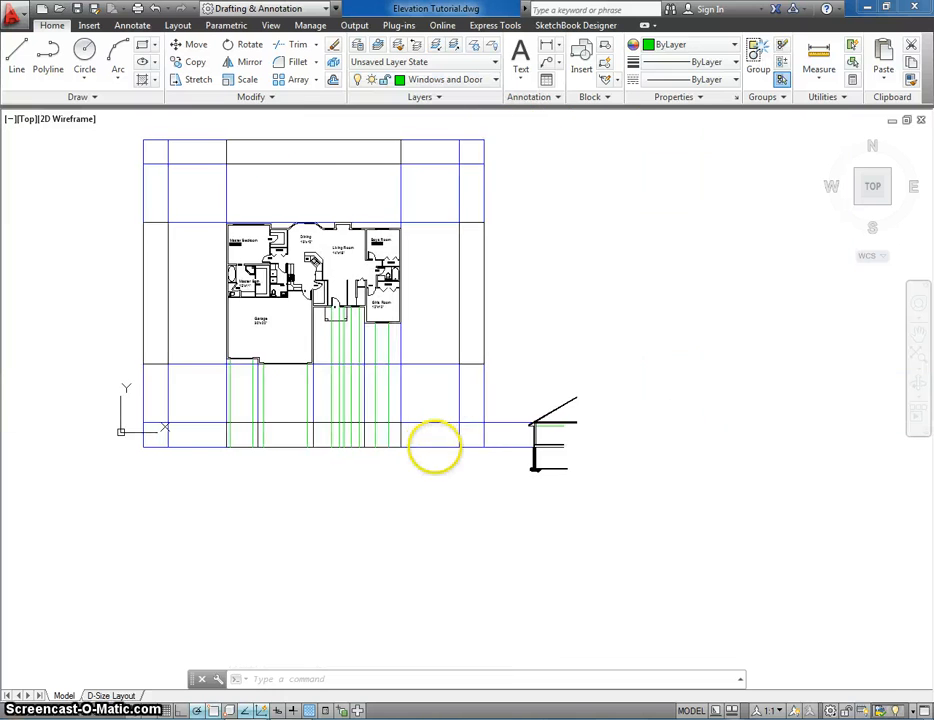
{"action": "scroll", "coordinate": [546, 424], "scroll_direction": "up", "scroll_amount": 8}
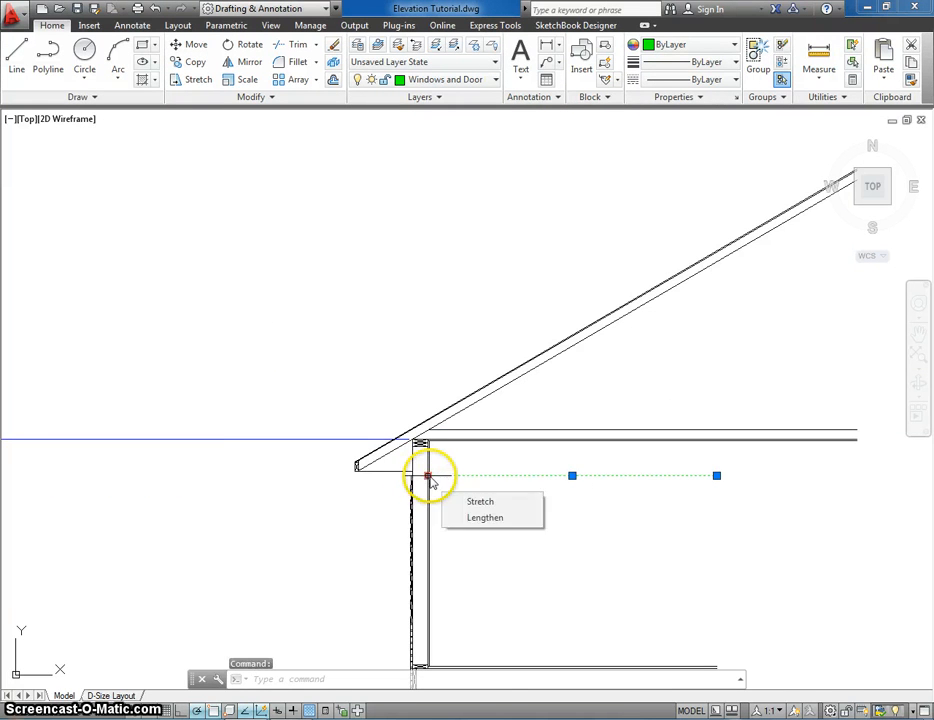
{"action": "left_click", "coordinate": [428, 475]}
{"action": "scroll", "coordinate": [235, 461], "scroll_direction": "down", "scroll_amount": 4}
{"action": "middle_click_drag", "start_coordinate": [234, 461], "coordinate": [925, 442]}
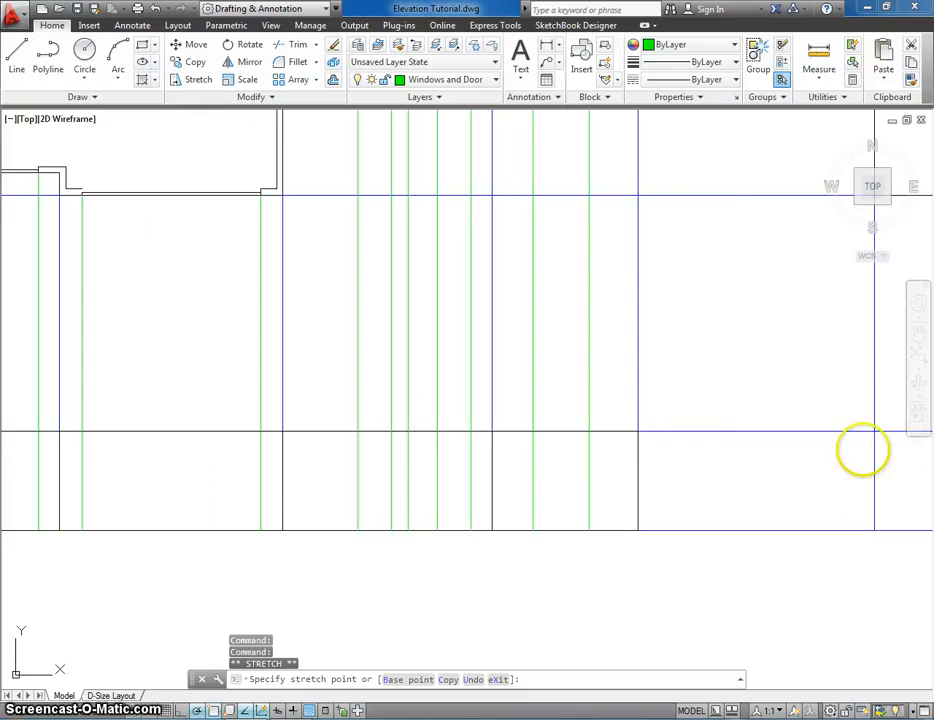
{"action": "middle_click_drag", "start_coordinate": [320, 459], "coordinate": [852, 455]}
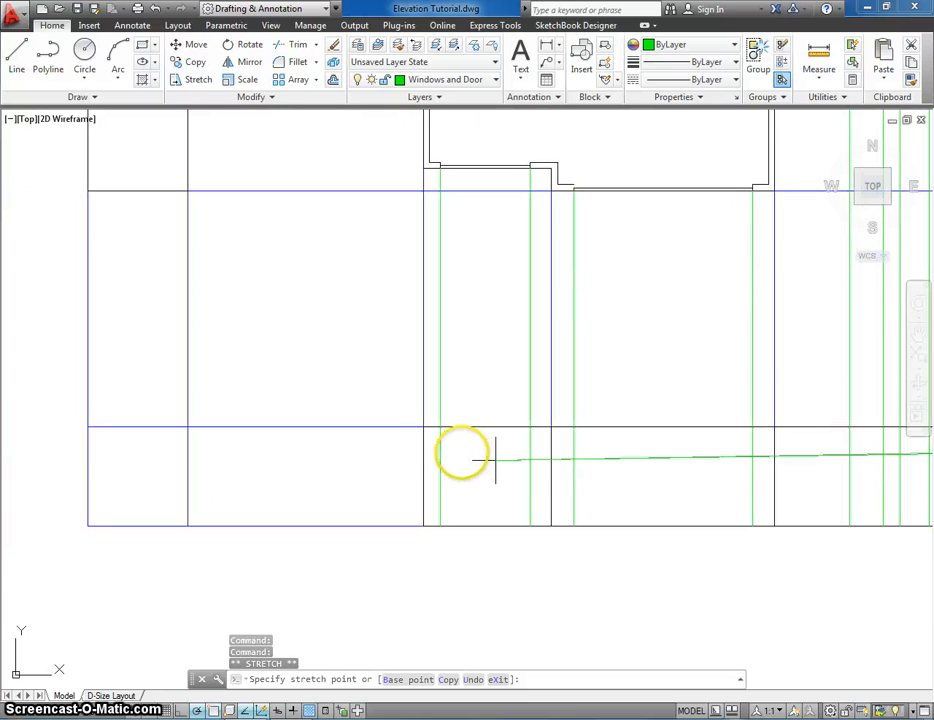
{"action": "scroll", "coordinate": [450, 441], "scroll_direction": "up", "scroll_amount": 2}
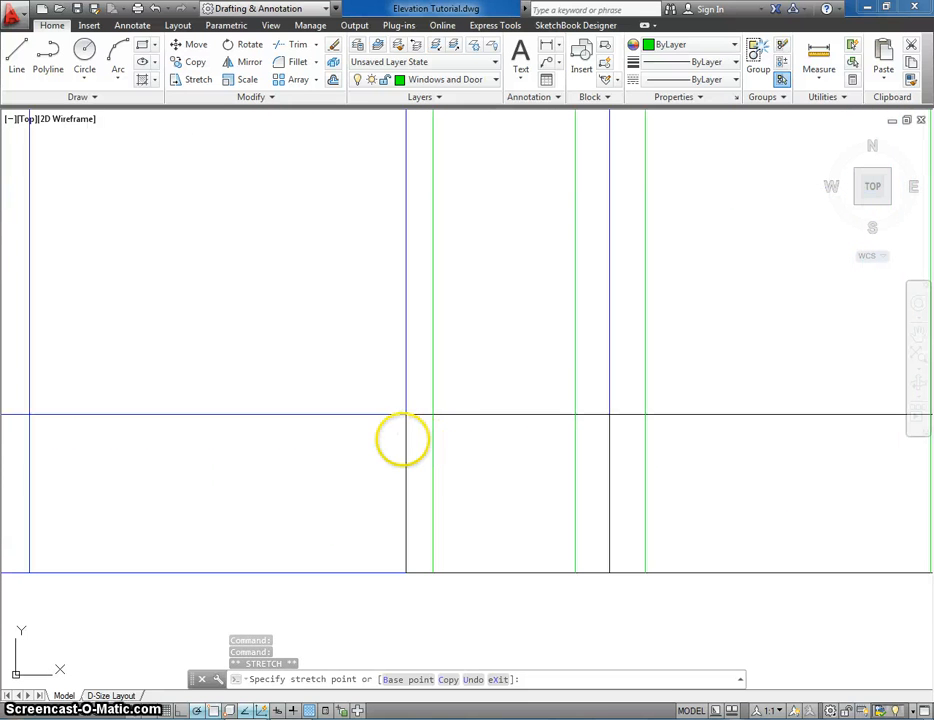
{"action": "left_click", "coordinate": [405, 437]}
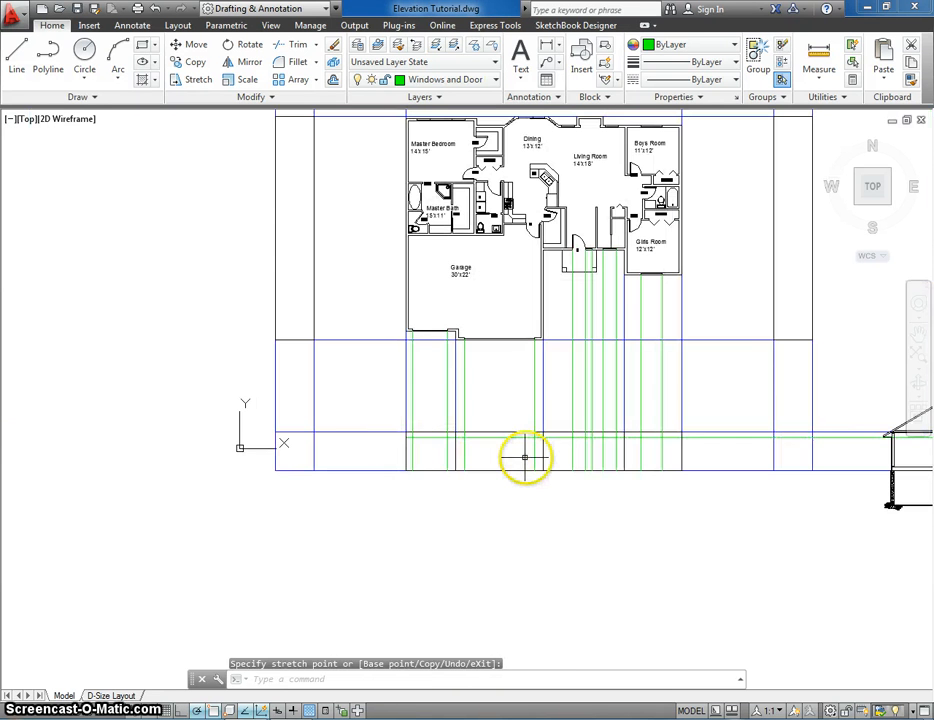
{"action": "key", "text": "Escape"}
Step: Offset the green window and door height line 80" downward across the front elevation to mark the floor level
{"action": "mouse_move", "coordinate": [527, 454]}
{"action": "middle_mouse_down"}
{"action": "mouse_move", "coordinate": [359, 448]}
{"action": "mouse_move", "coordinate": [390, 409]}
{"action": "middle_mouse_up"}
{"action": "scroll", "coordinate": [407, 447], "scroll_direction": "up", "scroll_amount": 6}
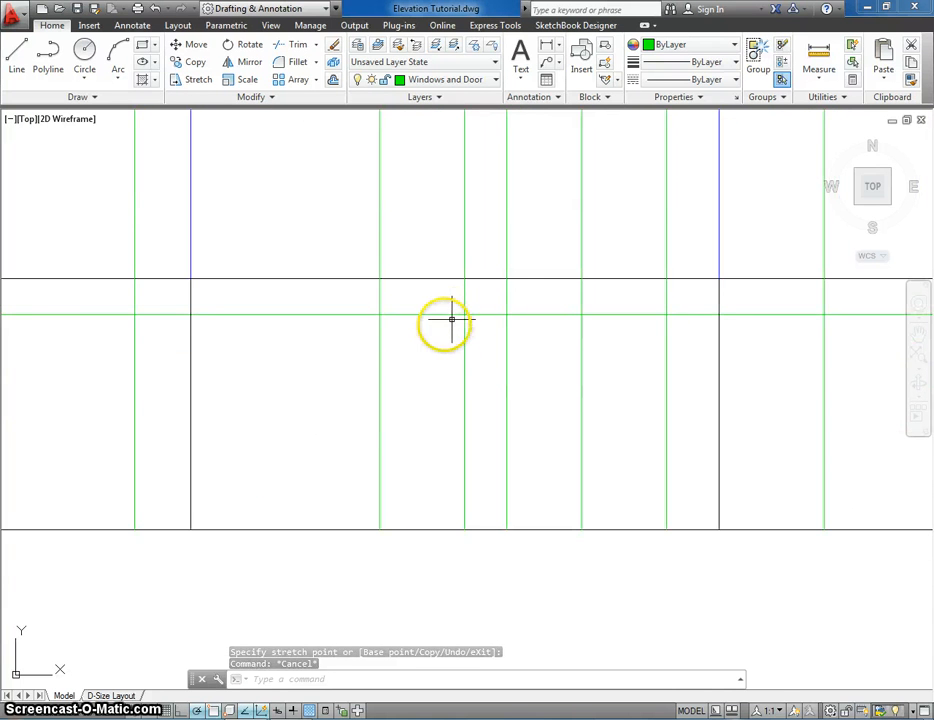
{"action": "scroll", "coordinate": [430, 315], "scroll_direction": "down", "scroll_amount": 5}
{"action": "mouse_move", "coordinate": [430, 315]}
{"action": "middle_mouse_down"}
{"action": "mouse_move", "coordinate": [419, 425]}
{"action": "mouse_move", "coordinate": [419, 388]}
{"action": "middle_mouse_up"}
{"action": "scroll", "coordinate": [420, 386], "scroll_direction": "up", "scroll_amount": 3}
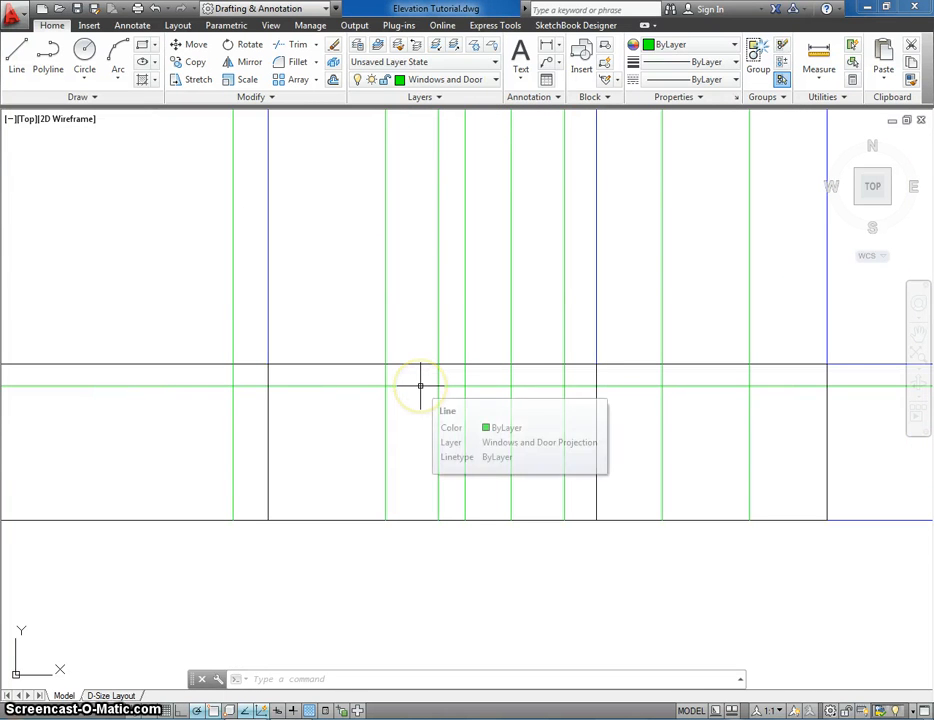
{"action": "type", "text": "offset"}
{"action": "key", "text": "Return"}
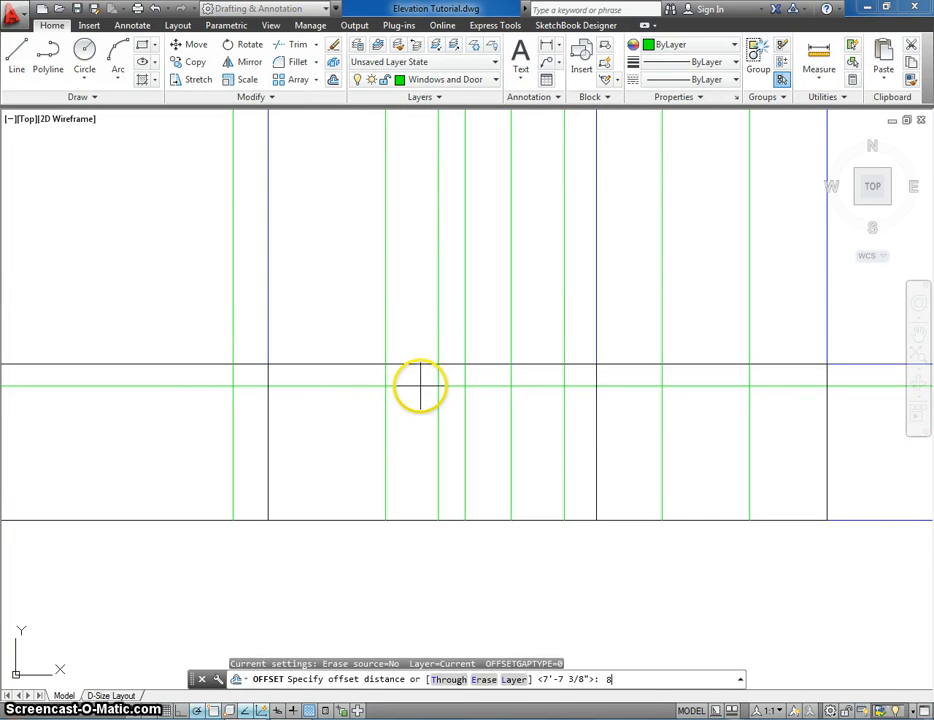
{"action": "key", "text": "Return"}
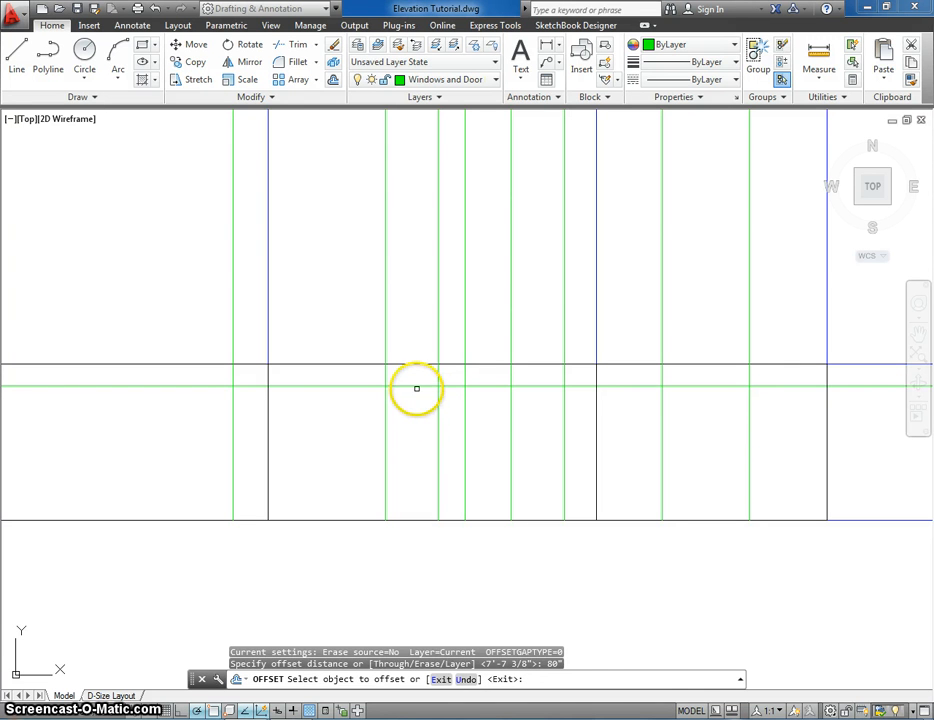
{"action": "left_click", "coordinate": [416, 385]}
{"action": "left_click", "coordinate": [411, 425]}
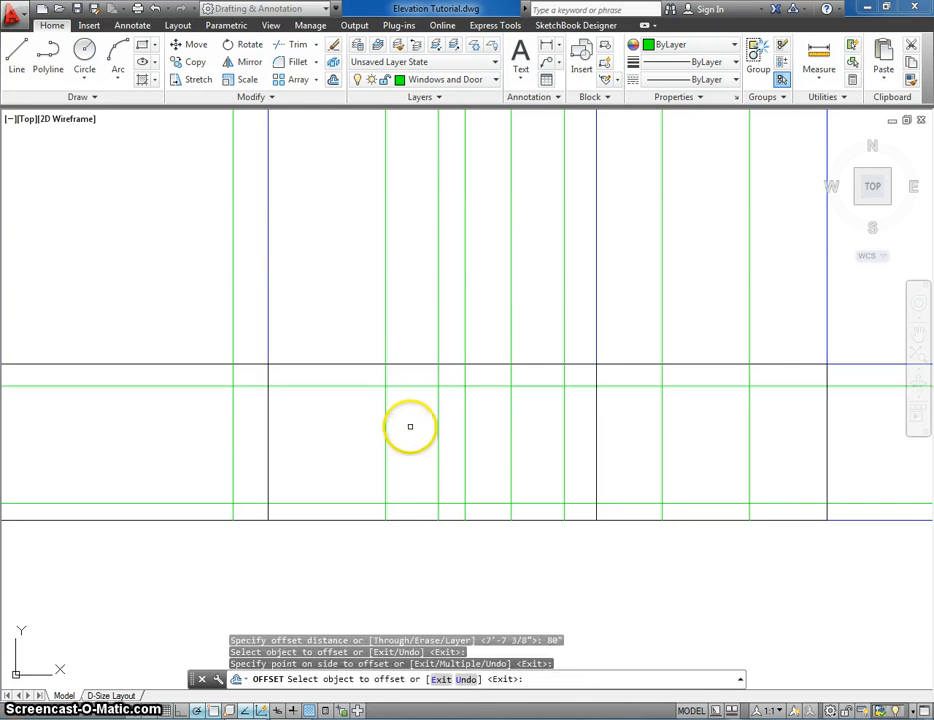
{"action": "key", "text": "Escape"}
{"action": "middle_click_drag", "start_coordinate": [410, 427], "coordinate": [411, 408]}
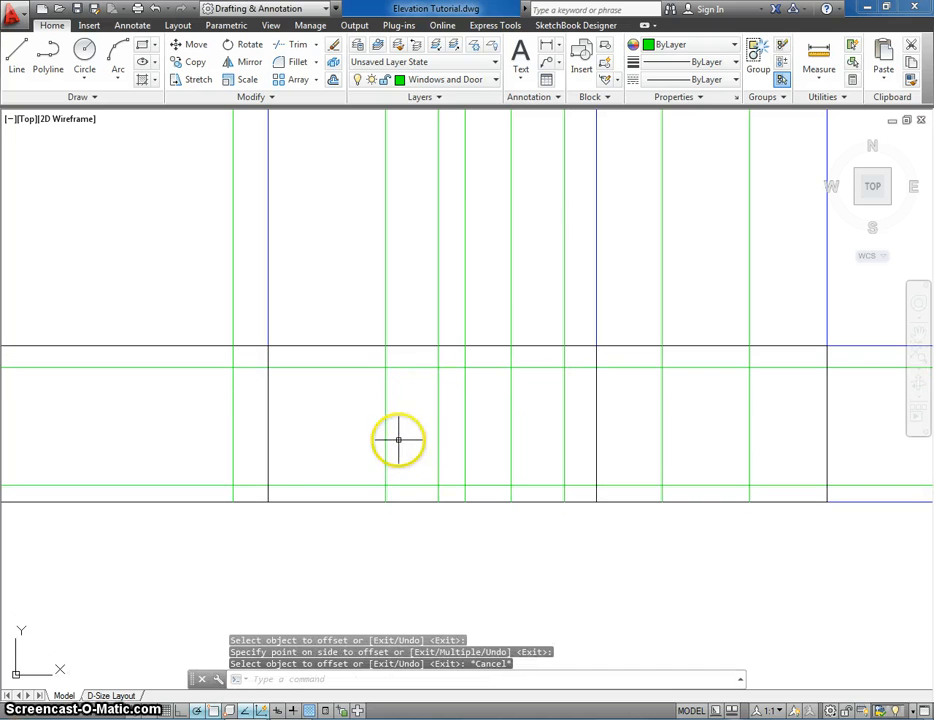
Step: Make the Wall Elevation layer current and draw the front door rectangle between its vertical projections and the two horizontal green lines
{"action": "left_click", "coordinate": [437, 88]}
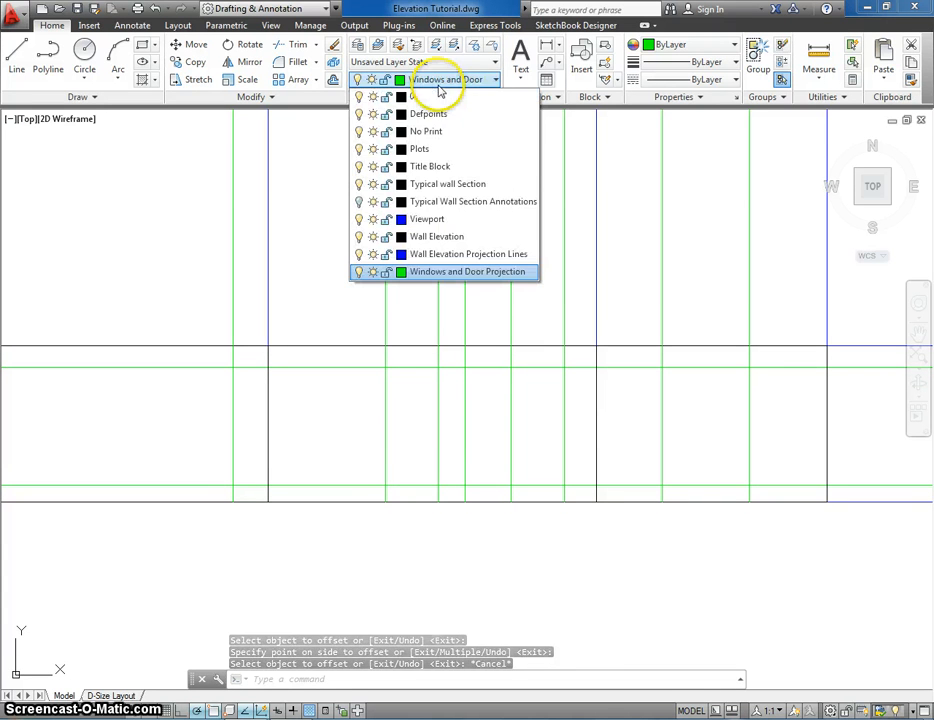
{"action": "left_click", "coordinate": [425, 236]}
{"action": "left_click", "coordinate": [16, 60]}
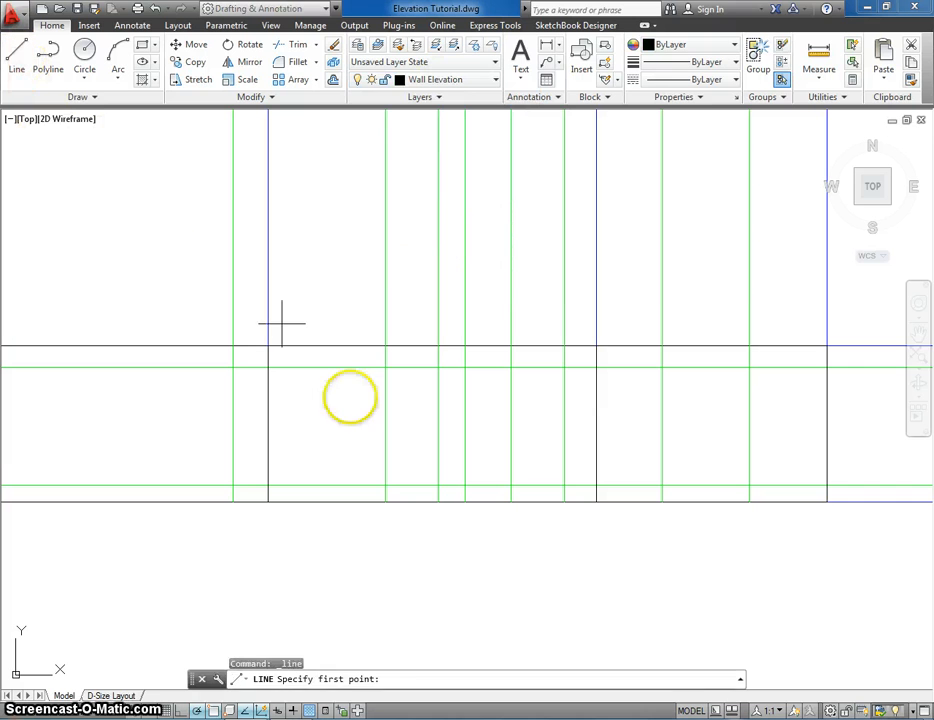
{"action": "left_click", "coordinate": [142, 45]}
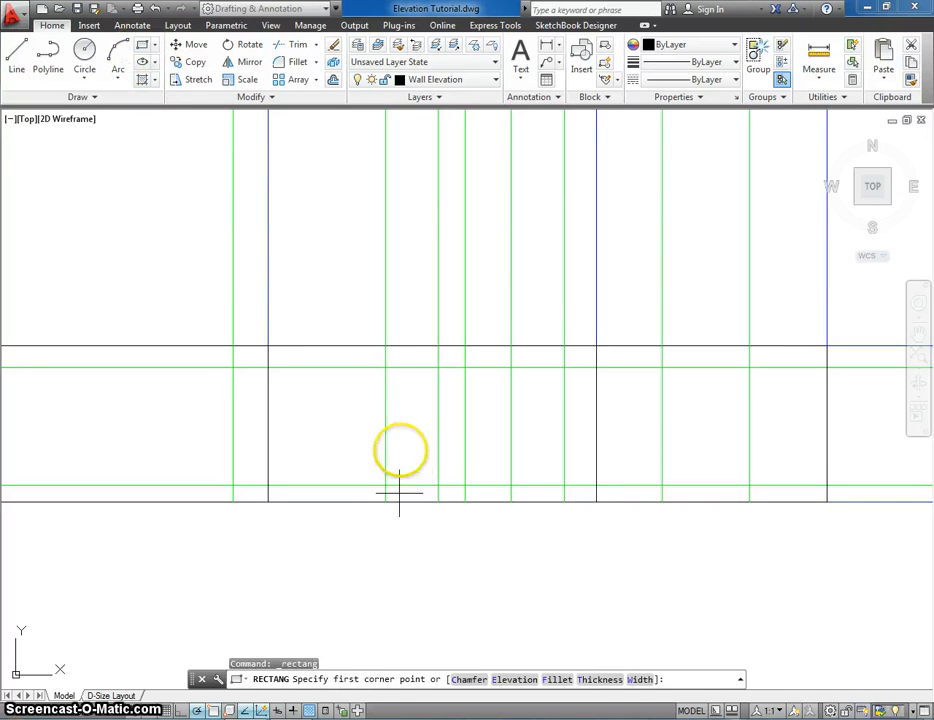
{"action": "left_click", "coordinate": [385, 367]}
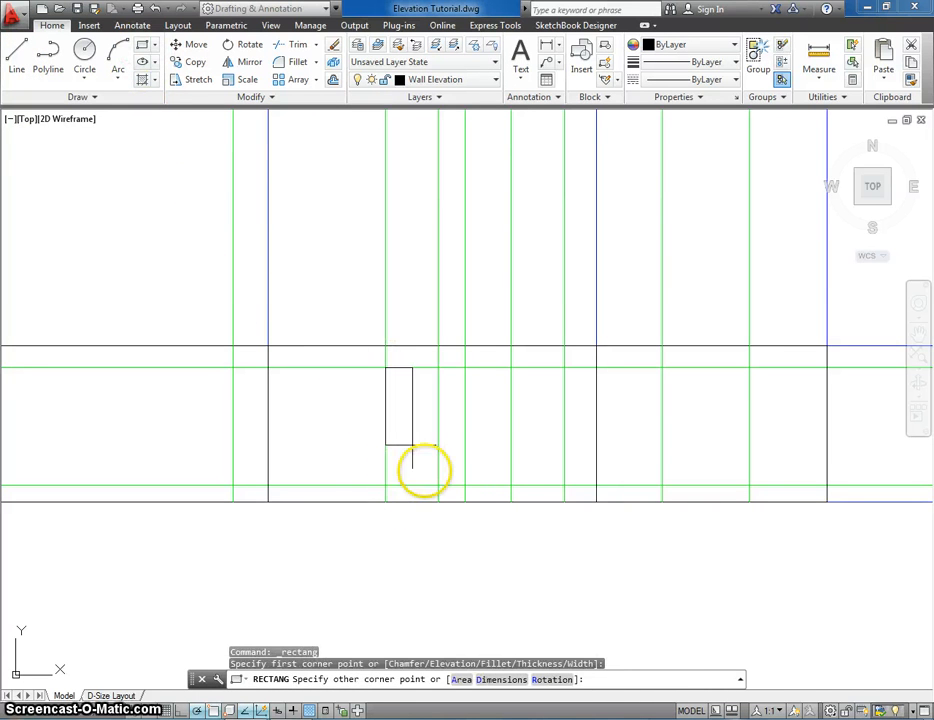
{"action": "left_click", "coordinate": [437, 485]}
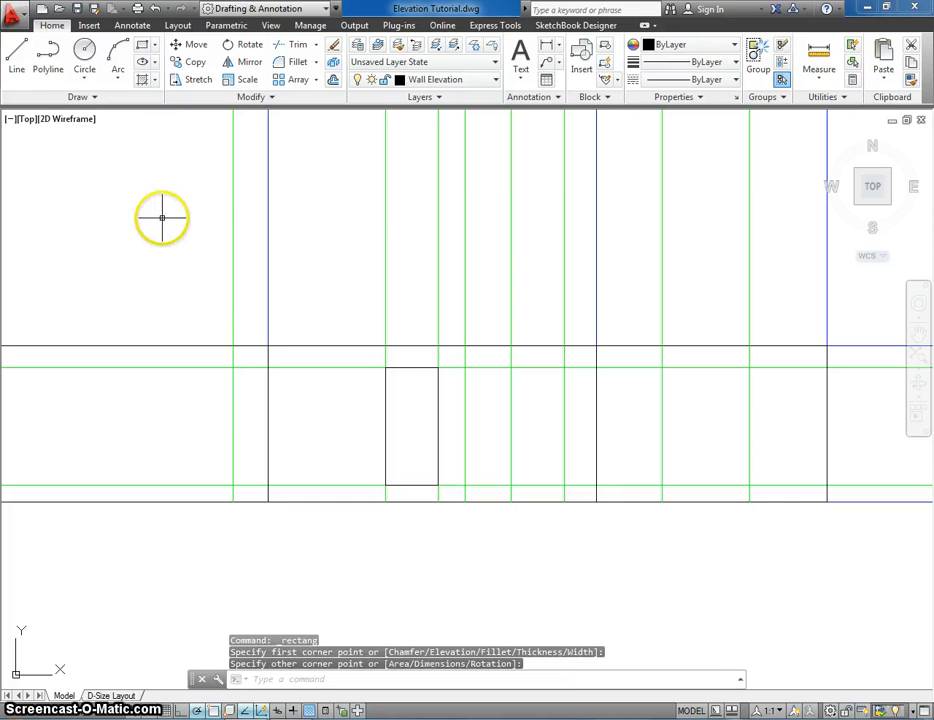
Step: Draw a narrow rectangle adjoining the front door, bounded by the next vertical projection and the two horizontal green lines
{"action": "left_click", "coordinate": [142, 45]}
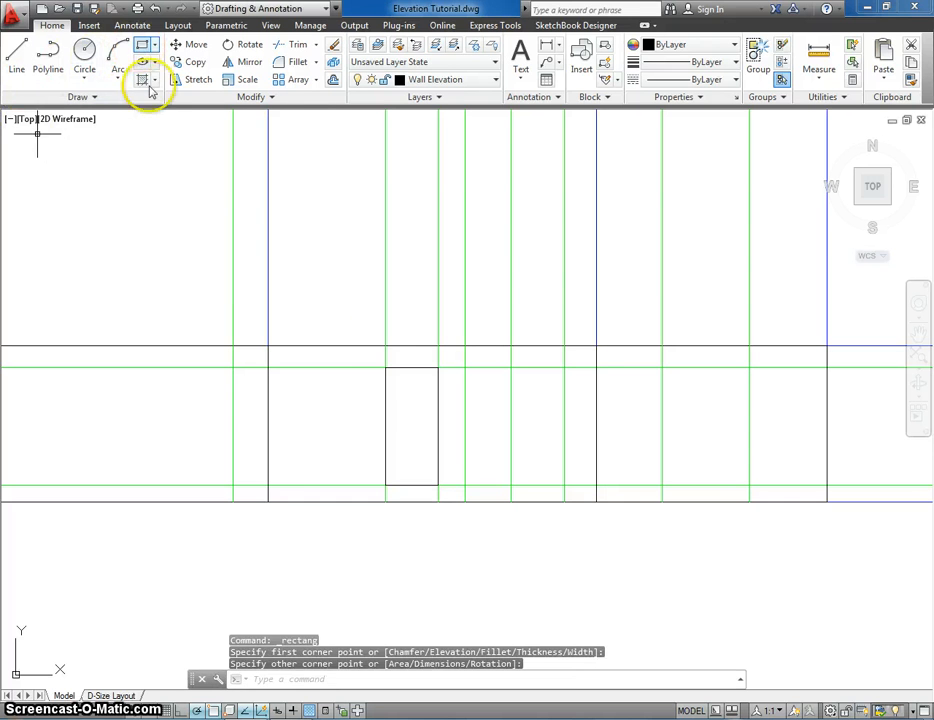
{"action": "left_click", "coordinate": [437, 367]}
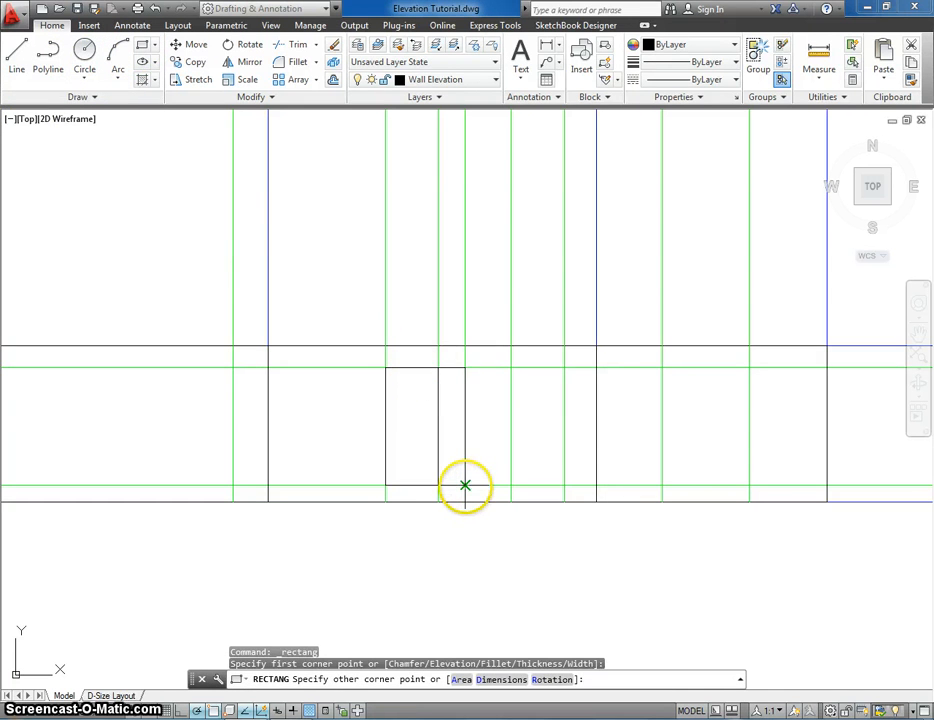
{"action": "left_click", "coordinate": [465, 485]}
Step: Examine how the floor plan's front windows project down onto the elevation beside the door
{"action": "mouse_move", "coordinate": [482, 440]}
{"action": "middle_mouse_down"}
{"action": "mouse_move", "coordinate": [294, 442]}
{"action": "mouse_move", "coordinate": [334, 442]}
{"action": "middle_mouse_up"}
{"action": "scroll", "coordinate": [346, 440], "scroll_direction": "down", "scroll_amount": 2}
{"action": "scroll", "coordinate": [320, 441], "scroll_direction": "down", "scroll_amount": 2}
{"action": "scroll", "coordinate": [340, 463], "scroll_direction": "up", "scroll_amount": 3}
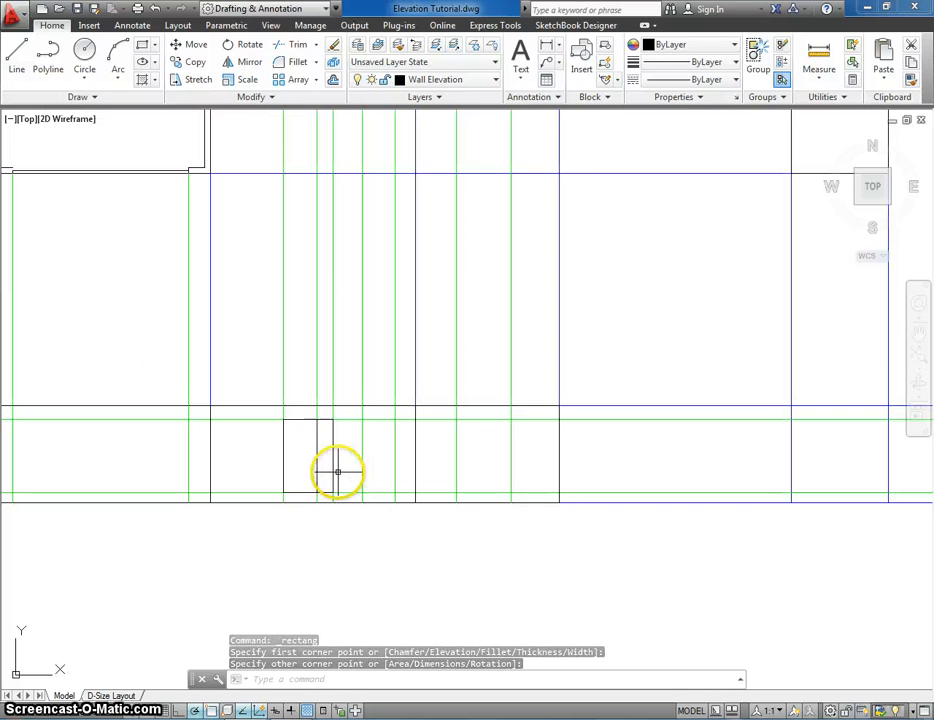
{"action": "scroll", "coordinate": [300, 446], "scroll_direction": "down", "scroll_amount": 2}
{"action": "middle_click_drag", "start_coordinate": [300, 446], "coordinate": [268, 426]}
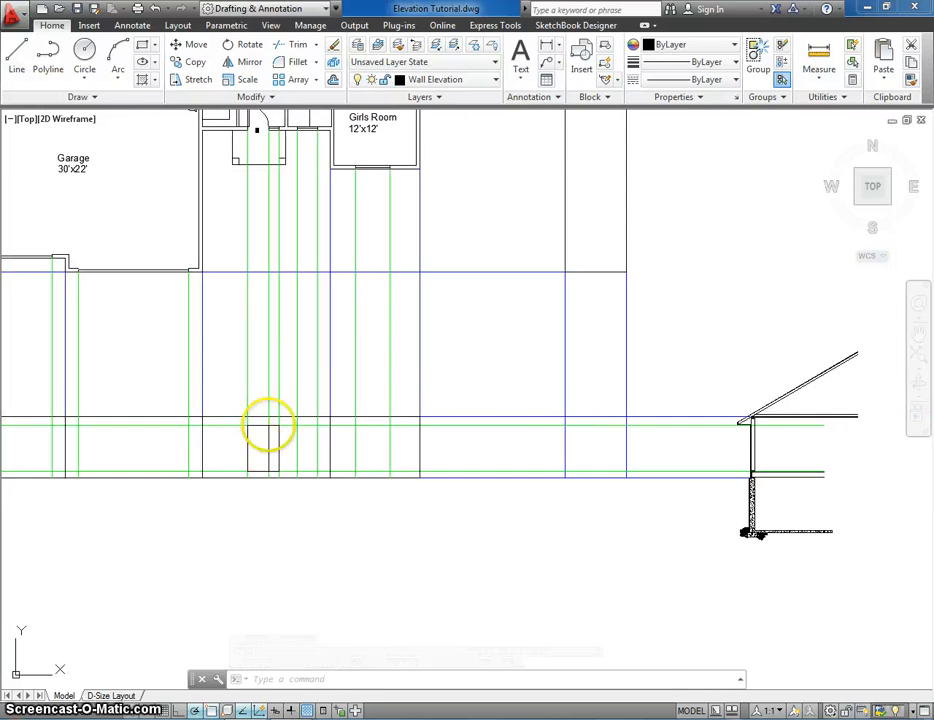
{"action": "middle_click_drag", "start_coordinate": [300, 264], "coordinate": [300, 304]}
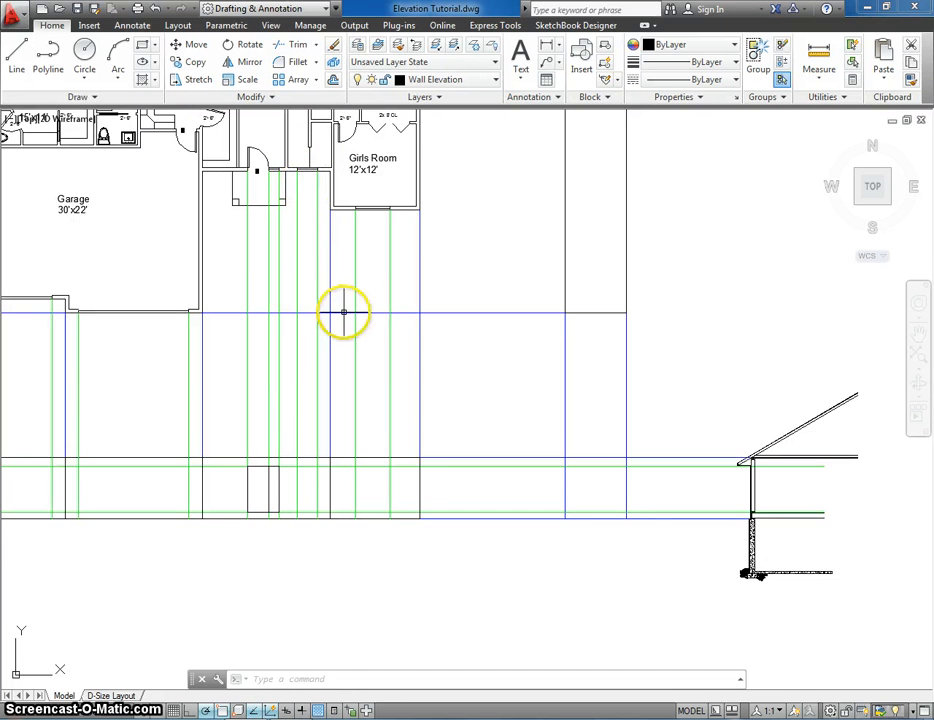
{"action": "mouse_move", "coordinate": [302, 183]}
{"action": "middle_mouse_down"}
{"action": "mouse_move", "coordinate": [307, 262]}
{"action": "mouse_move", "coordinate": [290, 163]}
{"action": "middle_mouse_up"}
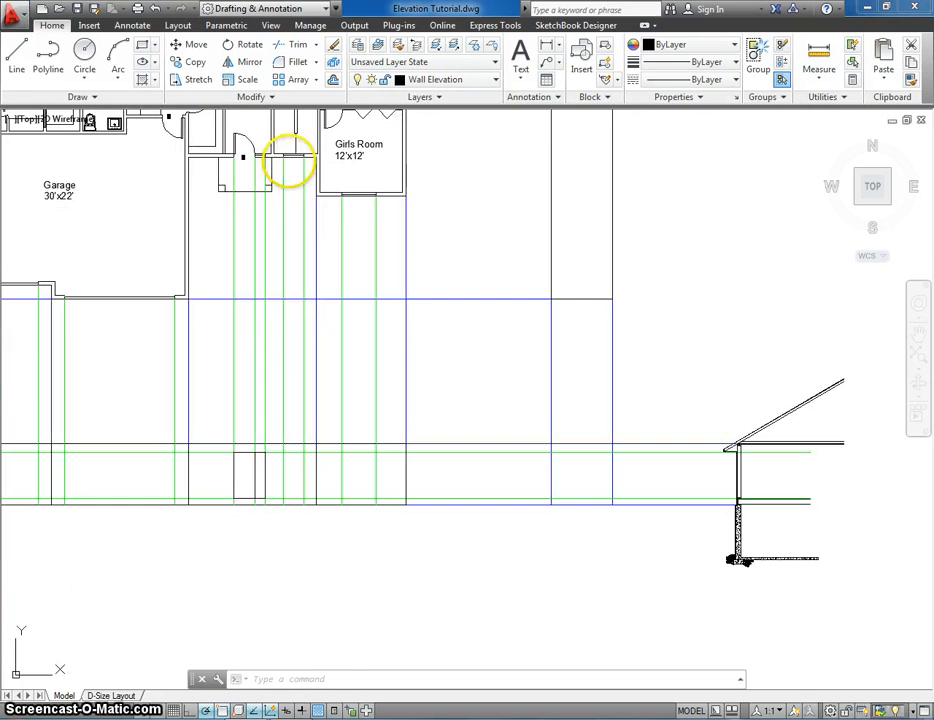
{"action": "middle_click_drag", "start_coordinate": [359, 211], "coordinate": [357, 179]}
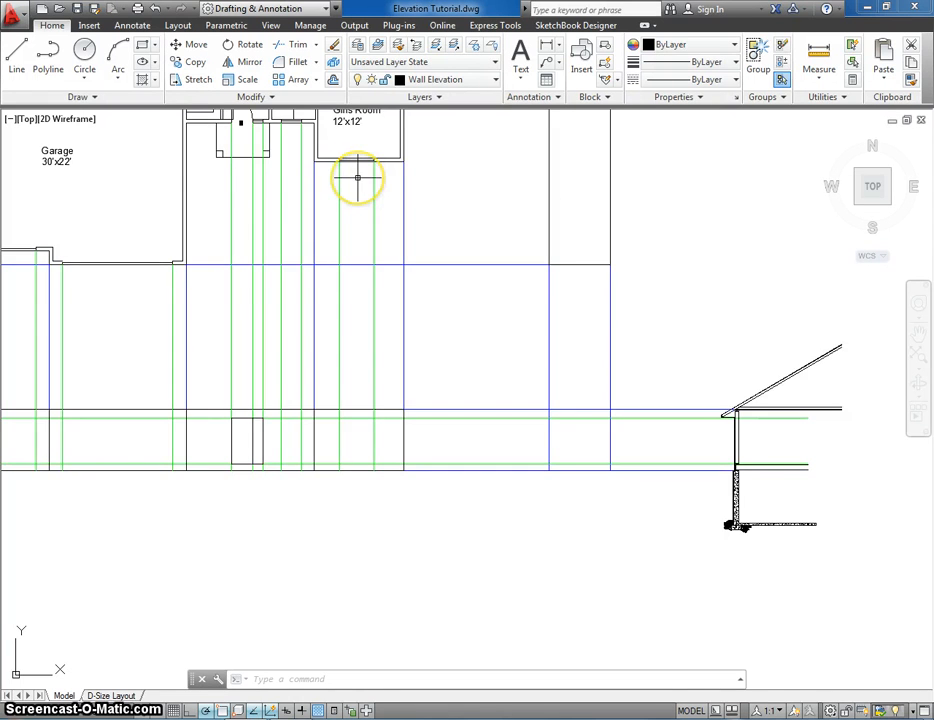
Step: Draw the Girls Room window's head line along the upper horizontal green line between its two vertical projections
{"action": "scroll", "coordinate": [353, 447], "scroll_direction": "up", "scroll_amount": 2}
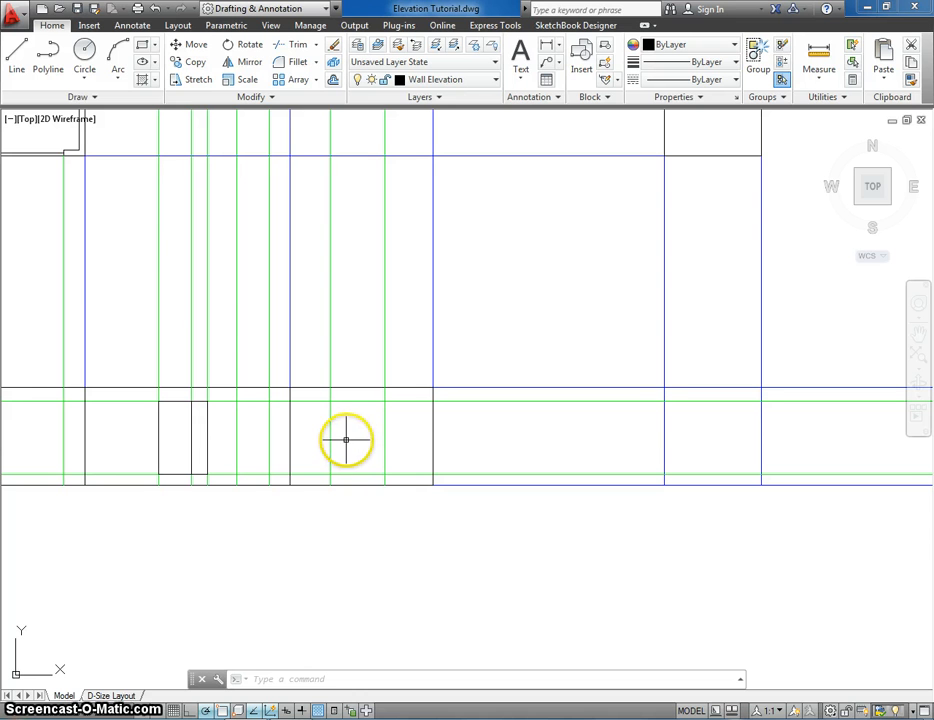
{"action": "left_click", "coordinate": [18, 70]}
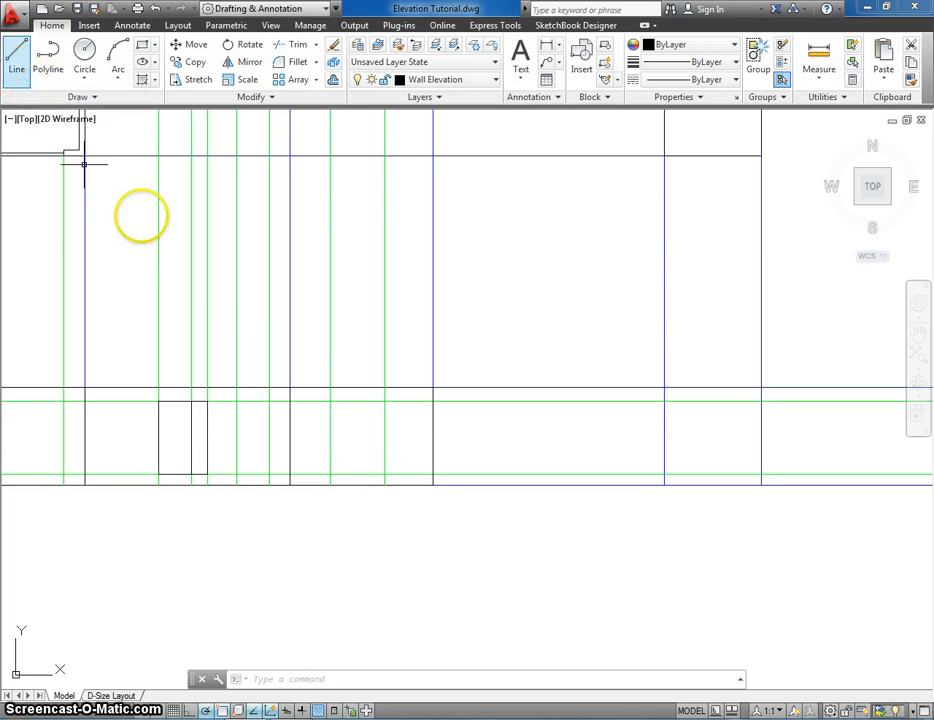
{"action": "left_click", "coordinate": [330, 401]}
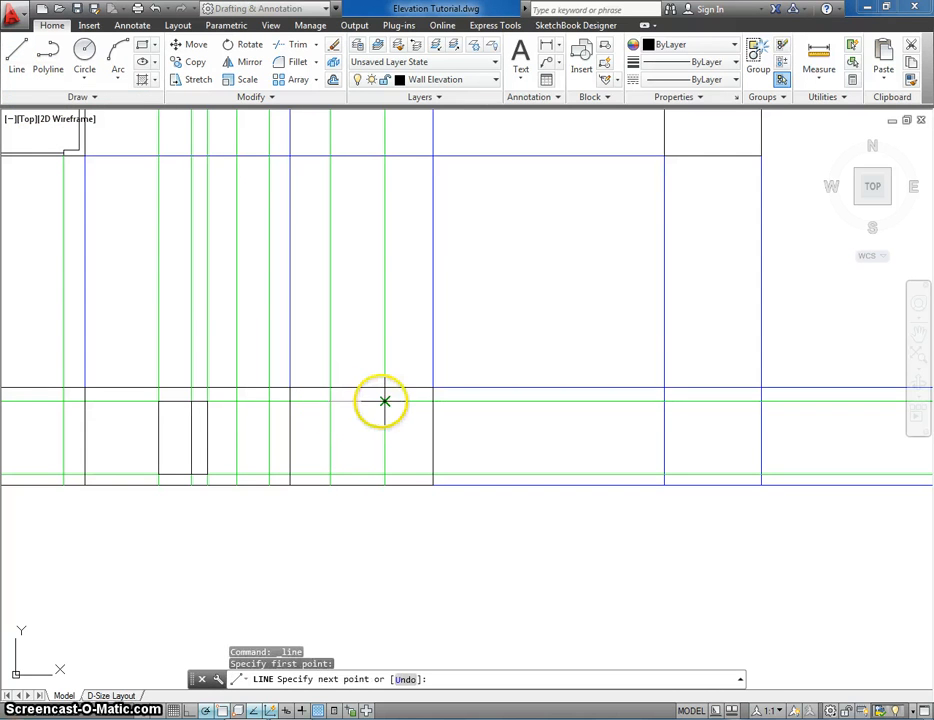
{"action": "left_click", "coordinate": [384, 401]}
{"action": "key", "text": "Escape"}
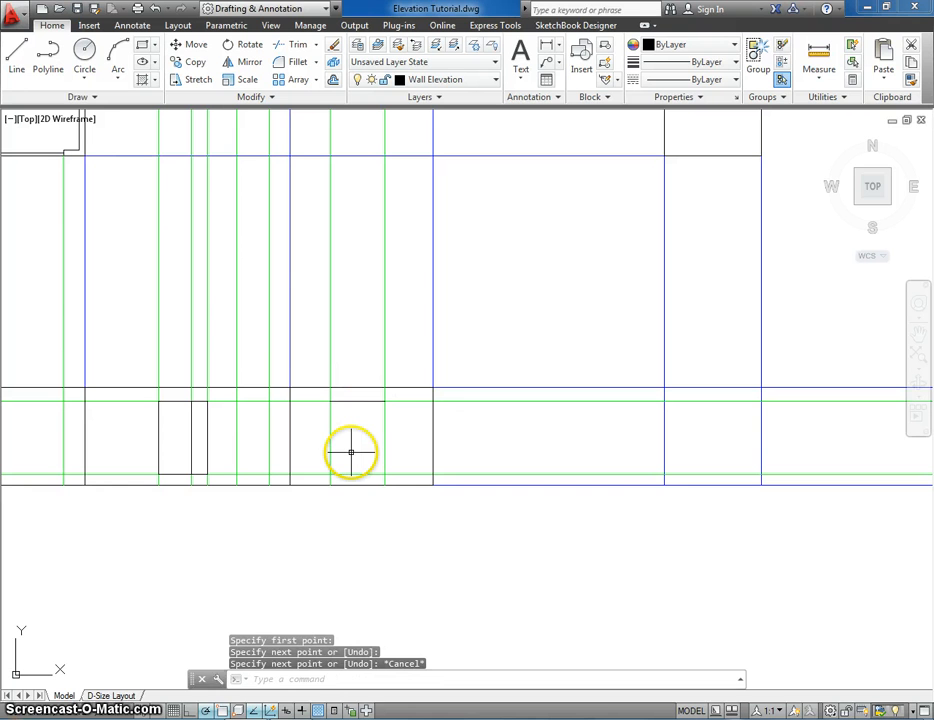
Step: Offset the Girls Room window's head line 5' downward with the Offset layer option set to Current
{"action": "type", "text": "o"}
{"action": "key", "text": "Return"}
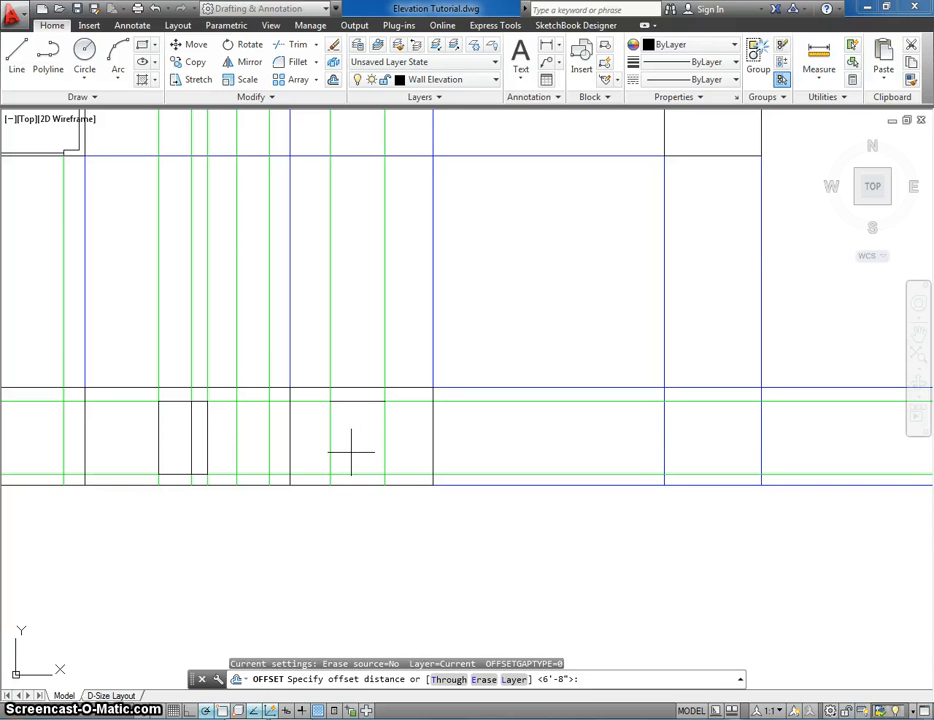
{"action": "type", "text": "l"}
{"action": "key", "text": "Return"}
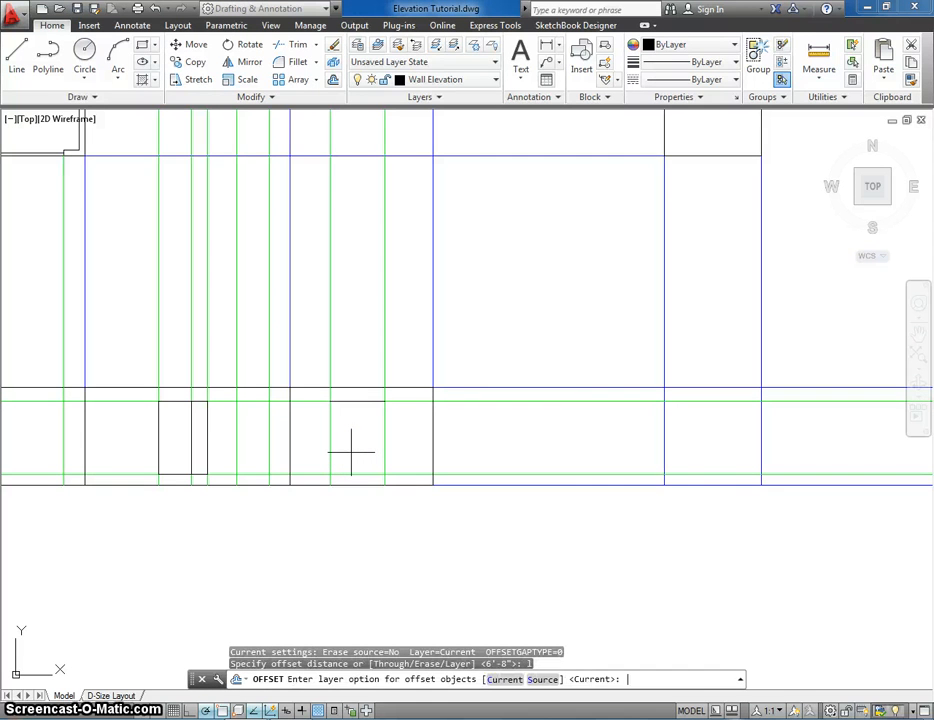
{"action": "type", "text": "c"}
{"action": "key", "text": "Return"}
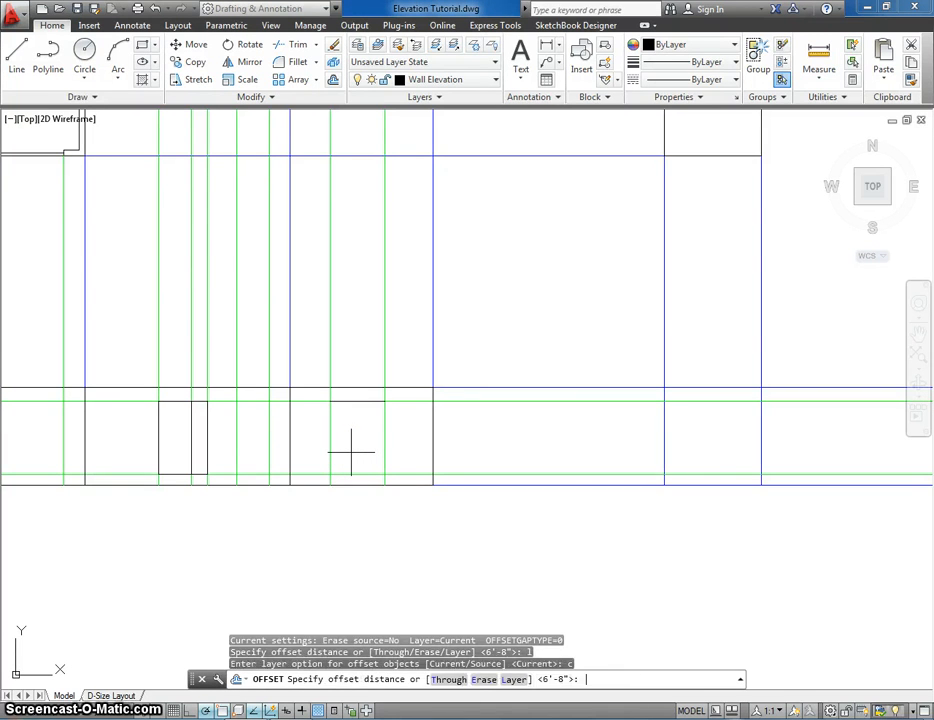
{"action": "type", "text": "5'"}
{"action": "key", "text": "Return"}
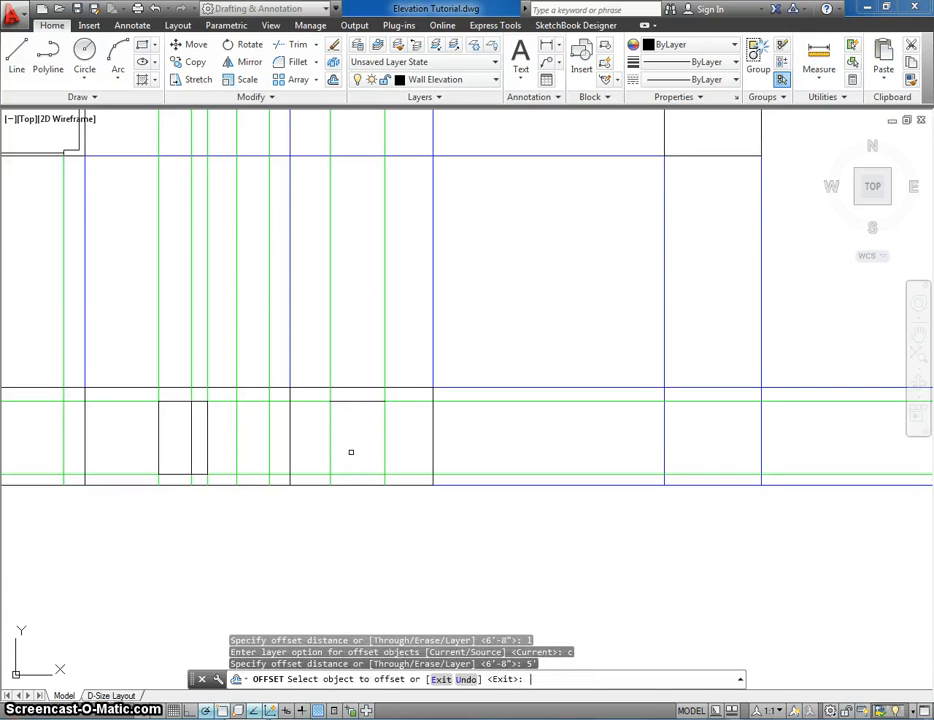
{"action": "left_click", "coordinate": [351, 401]}
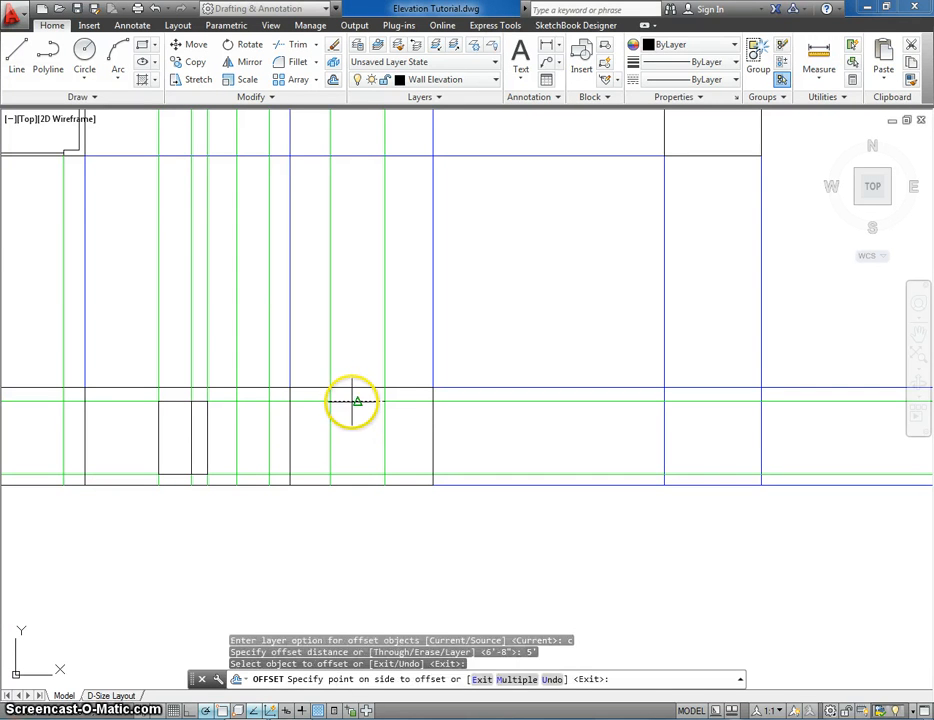
{"action": "left_click", "coordinate": [350, 440]}
{"action": "key", "text": "Escape"}
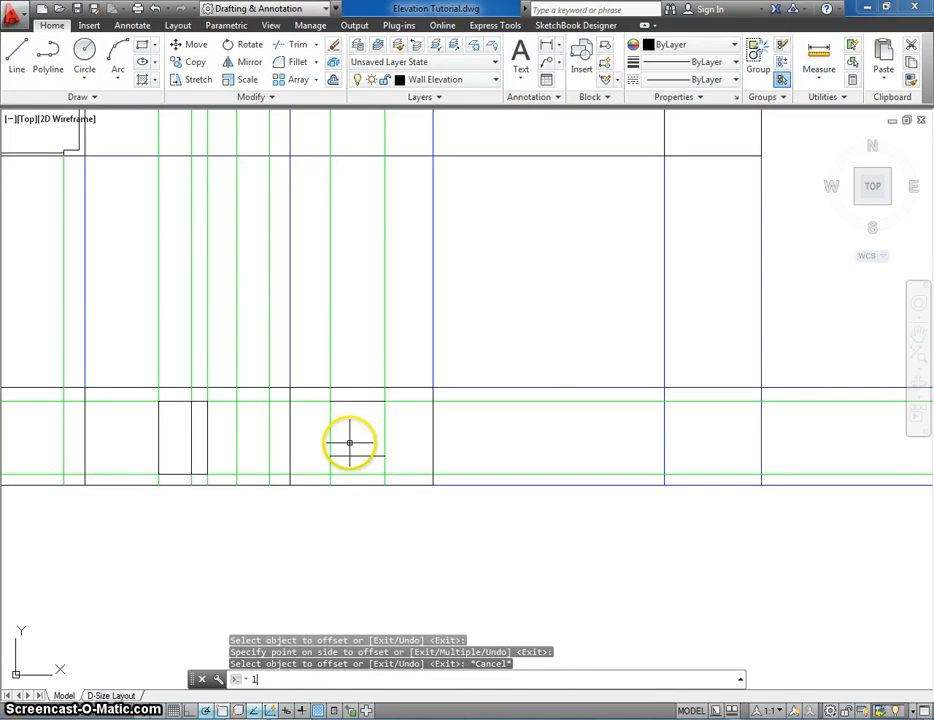
Step: Draw the two vertical side lines of the Girls Room window between its head and sill lines
{"action": "type", "text": "l"}
{"action": "key", "text": "Return"}
{"action": "left_click", "coordinate": [385, 456]}
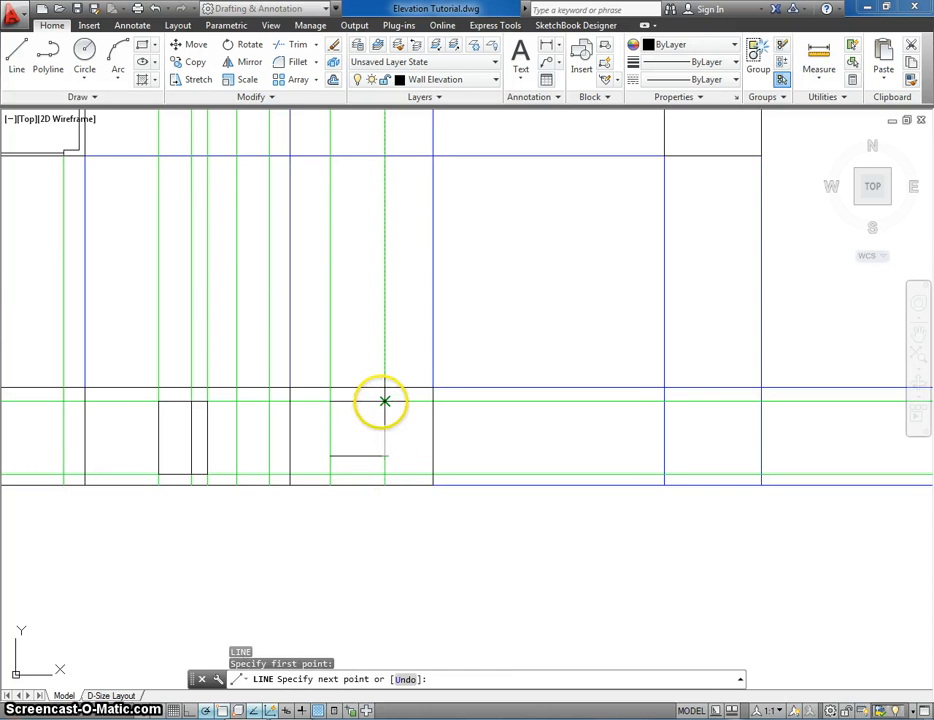
{"action": "left_click", "coordinate": [385, 401]}
{"action": "key", "text": "Escape"}
{"action": "type", "text": "l"}
{"action": "key", "text": "Return"}
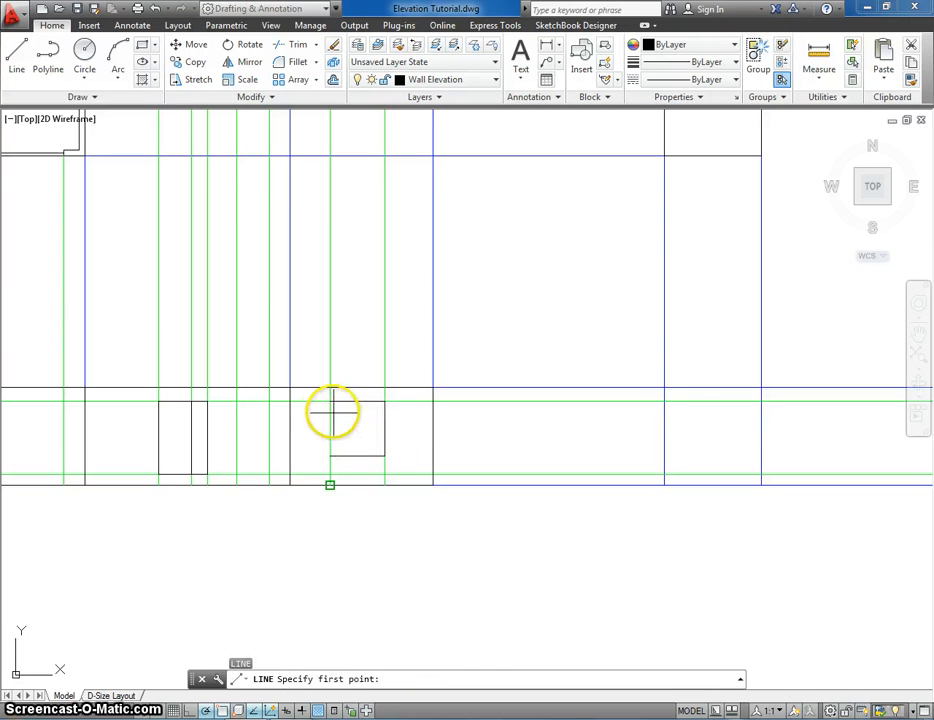
{"action": "left_click", "coordinate": [331, 401]}
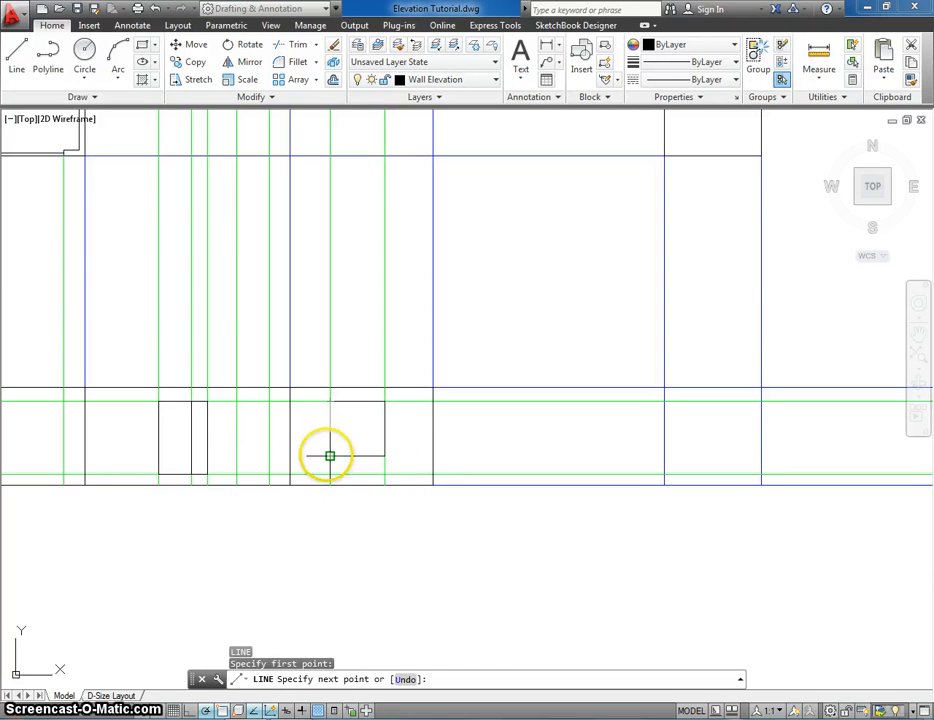
{"action": "left_click", "coordinate": [328, 455]}
{"action": "key", "text": "Escape"}
Step: Draw the head line of the narrower window between the door and the Girls Room window, spanning its vertical projections
{"action": "mouse_move", "coordinate": [355, 434]}
{"action": "middle_mouse_down"}
{"action": "mouse_move", "coordinate": [357, 414]}
{"action": "mouse_move", "coordinate": [423, 396]}
{"action": "middle_mouse_up"}
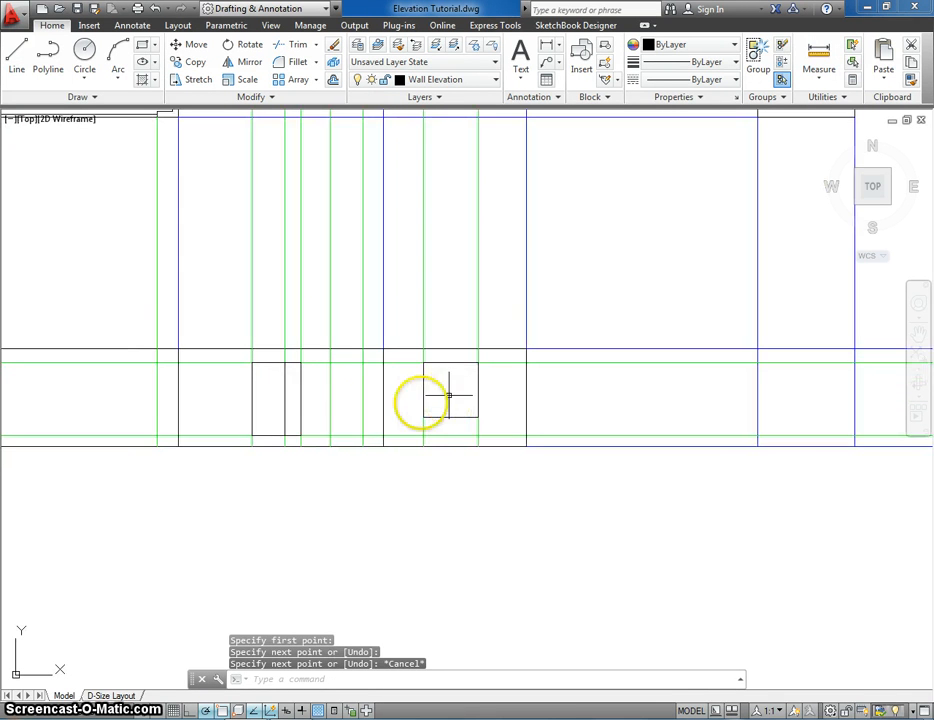
{"action": "scroll", "coordinate": [341, 391], "scroll_direction": "up", "scroll_amount": 4}
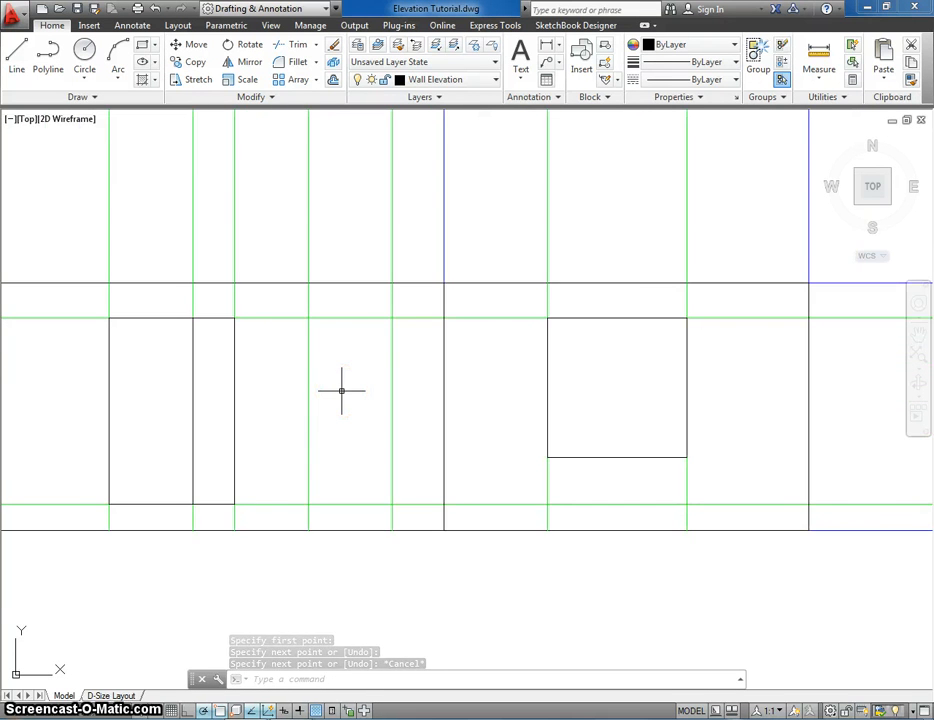
{"action": "key", "text": "Return"}
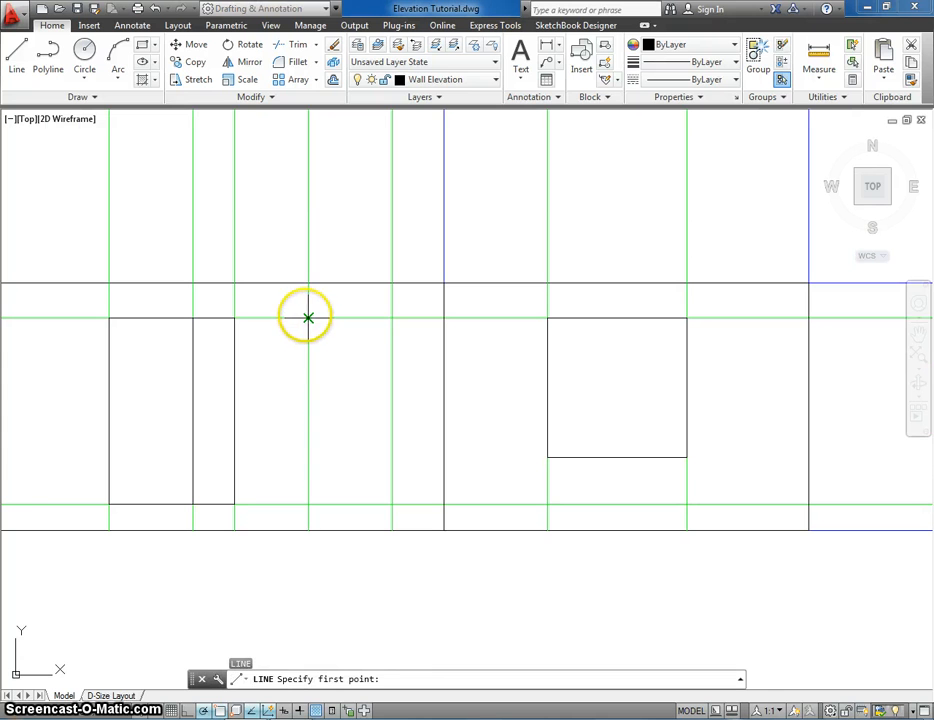
{"action": "left_click", "coordinate": [308, 318]}
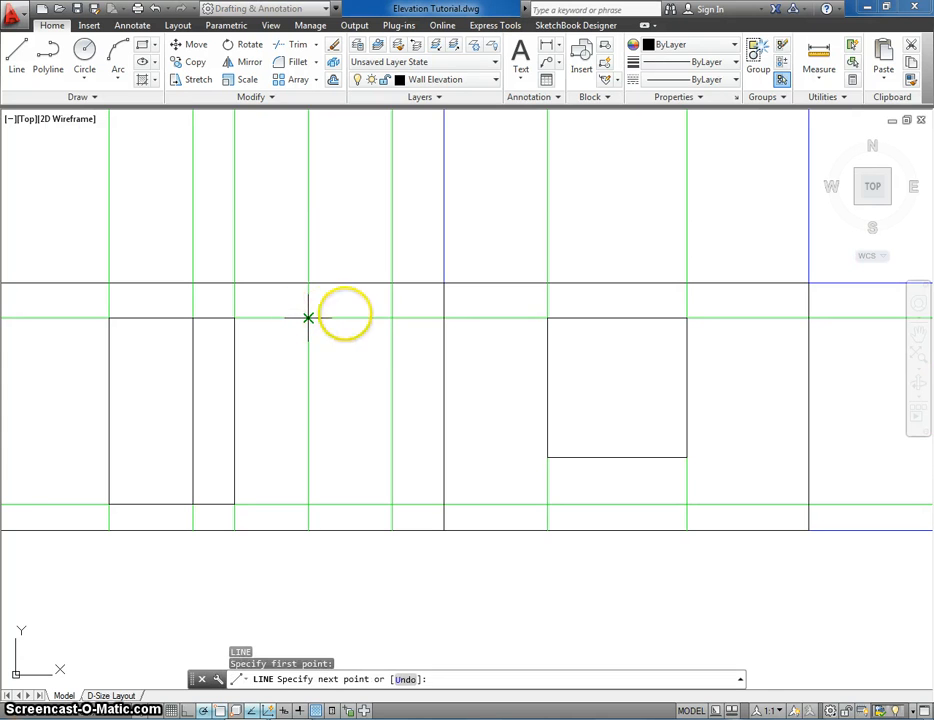
{"action": "left_click", "coordinate": [392, 318]}
{"action": "key", "text": "Escape"}
{"action": "type", "text": "off"}
{"action": "key", "text": "Return"}
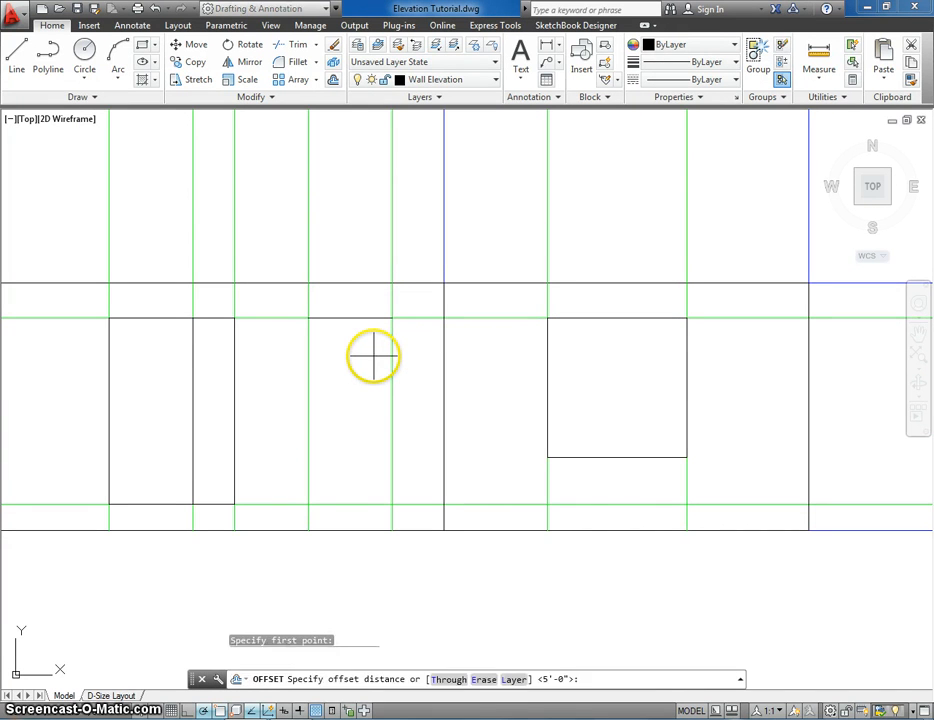
{"action": "type", "text": "5"}
{"action": "key", "text": "Return"}
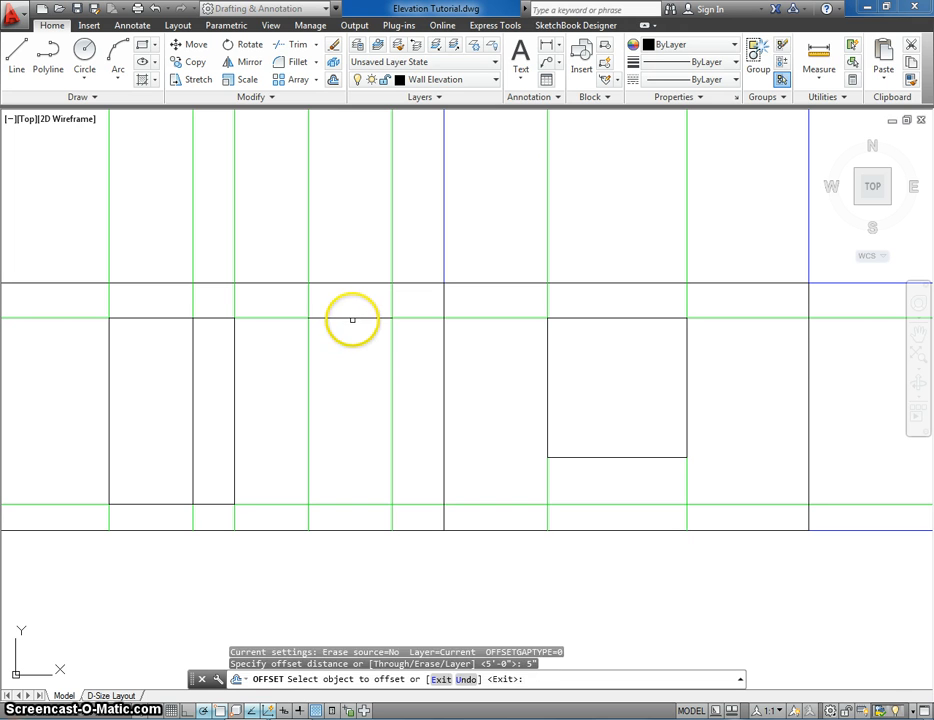
{"action": "left_click", "coordinate": [351, 318]}
{"action": "key", "text": "Escape"}
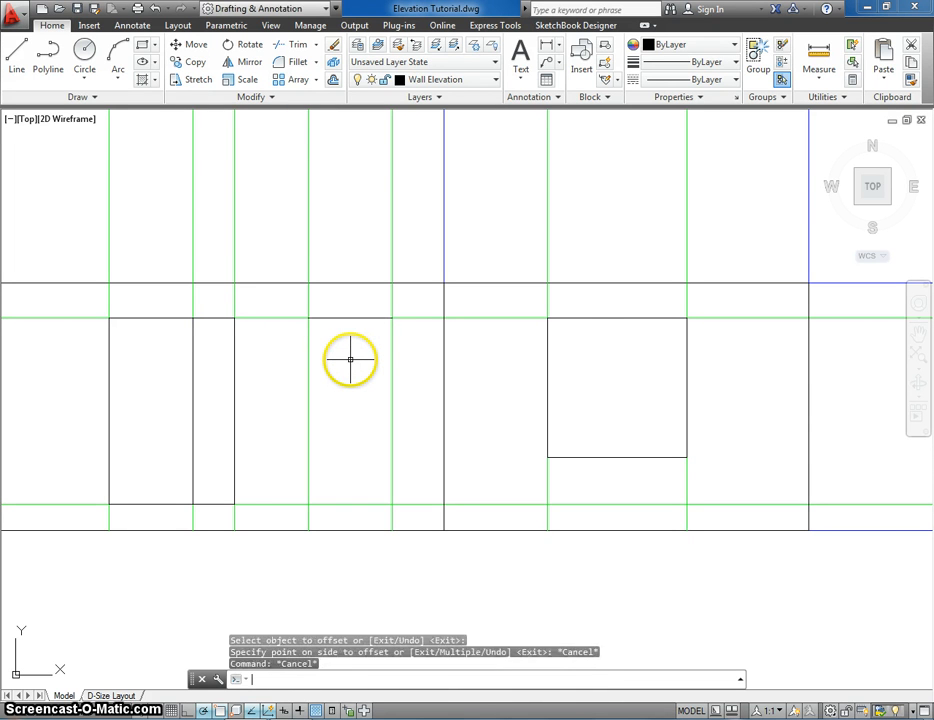
Step: Offset the narrower window's head line 5' downward to form its sill
{"action": "type", "text": "offs"}
{"action": "key", "text": "Return"}
{"action": "type", "text": "5"}
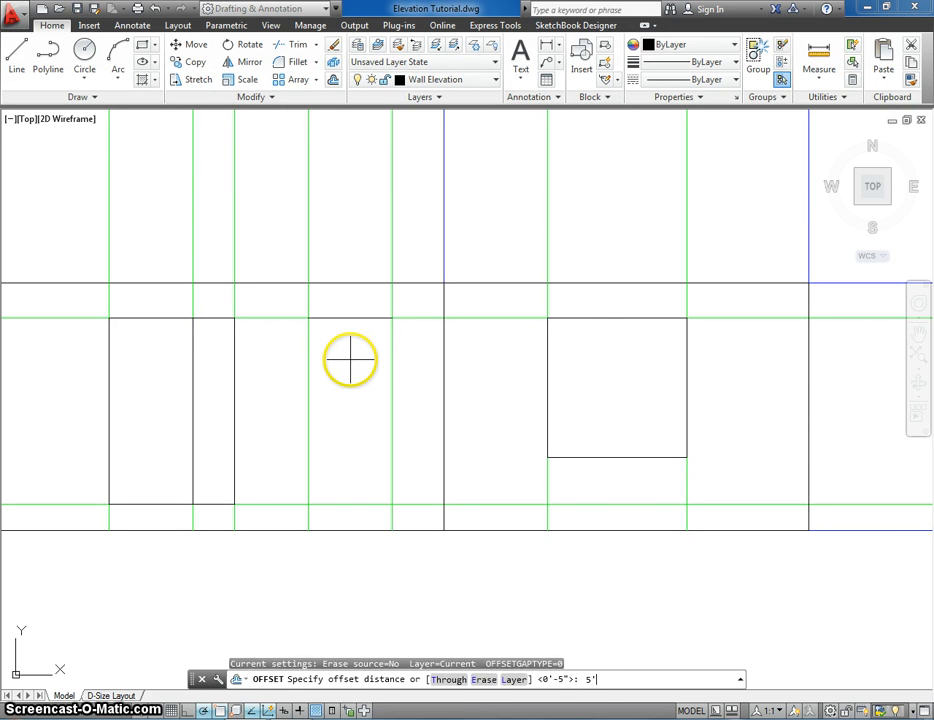
{"action": "type", "text": "'"}
{"action": "key", "text": "Return"}
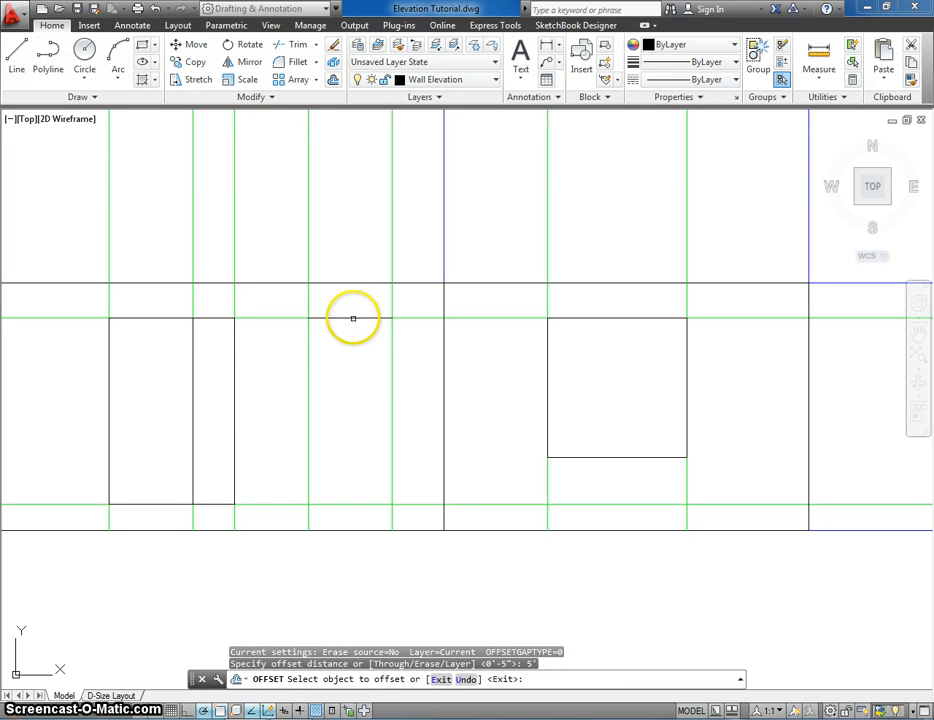
{"action": "left_click", "coordinate": [353, 318]}
{"action": "left_click", "coordinate": [354, 371]}
{"action": "key", "text": "Escape"}
Step: Close the narrower window with two vertical side lines between its head and sill
{"action": "type", "text": "l"}
{"action": "key", "text": "Return"}
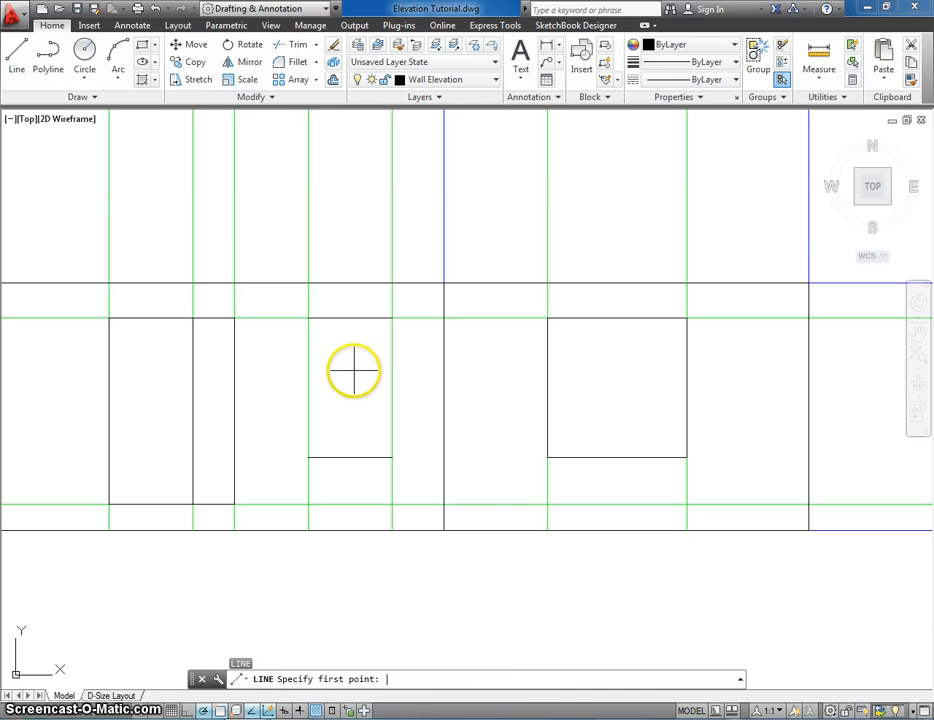
{"action": "left_click", "coordinate": [392, 318]}
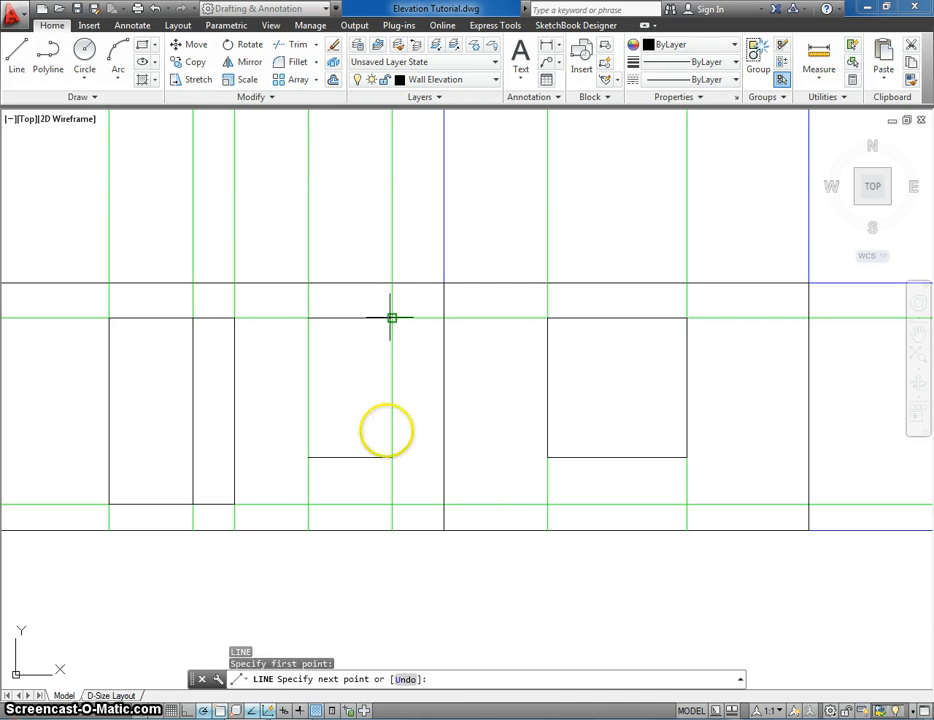
{"action": "left_click", "coordinate": [392, 457]}
{"action": "key", "text": "Escape"}
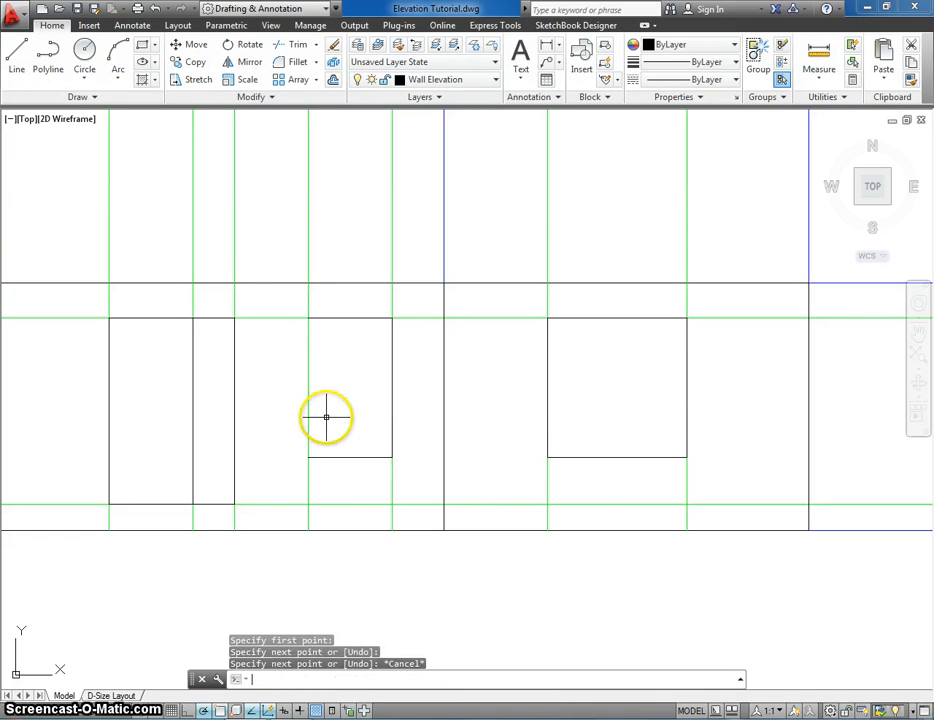
{"action": "type", "text": "l"}
{"action": "key", "text": "Return"}
{"action": "left_click", "coordinate": [308, 318]}
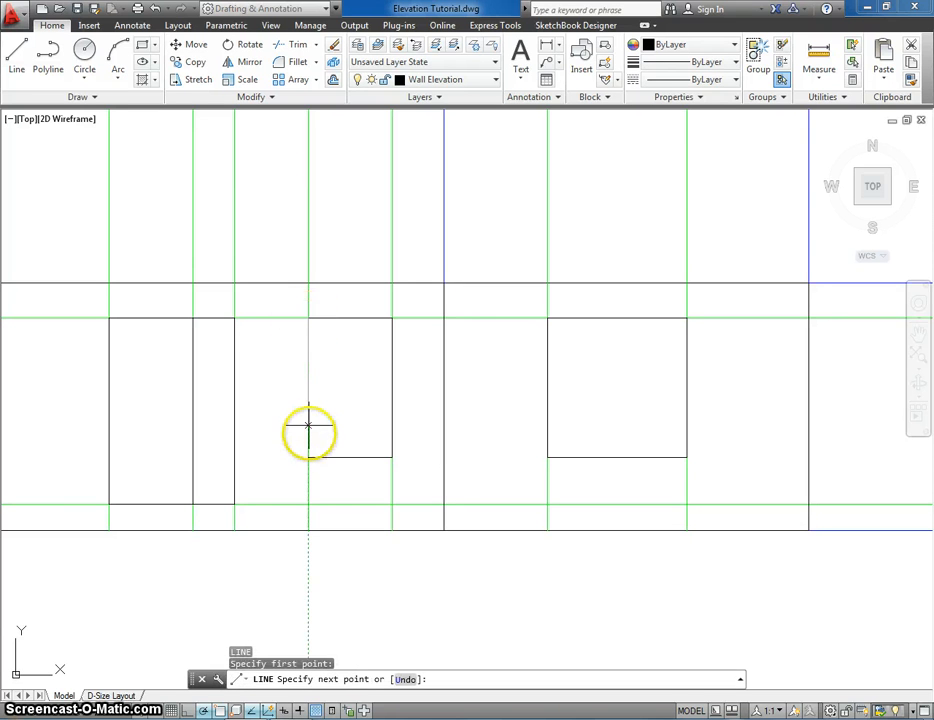
{"action": "left_click", "coordinate": [308, 457]}
{"action": "key", "text": "Escape"}
{"action": "scroll", "coordinate": [330, 440], "scroll_direction": "down", "scroll_amount": 5}
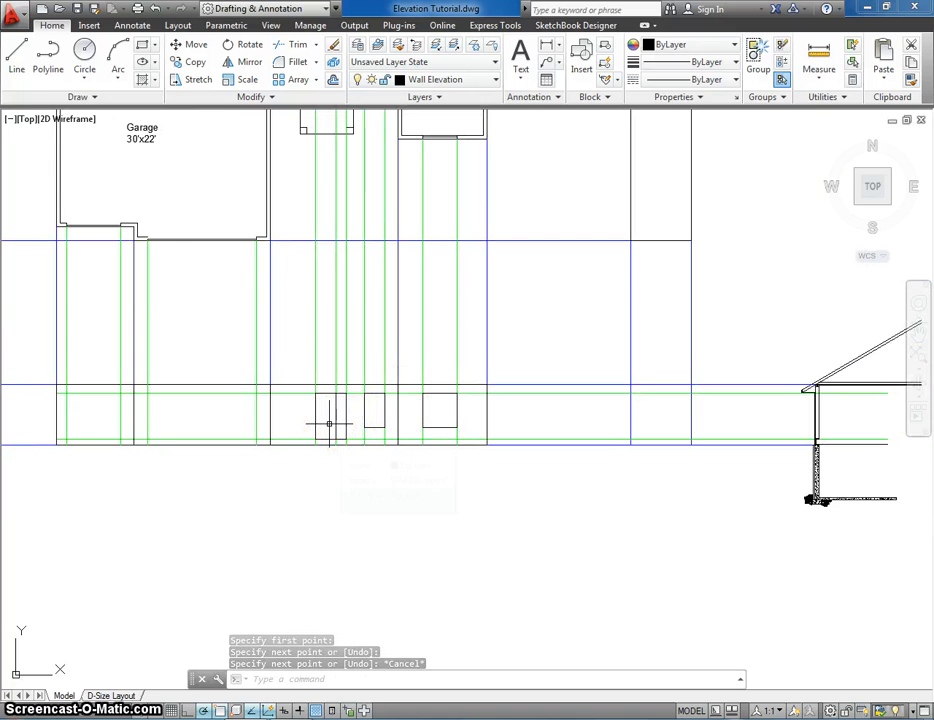
{"action": "middle_click_drag", "start_coordinate": [323, 427], "coordinate": [320, 489]}
{"action": "middle_click_drag", "start_coordinate": [338, 446], "coordinate": [349, 417]}
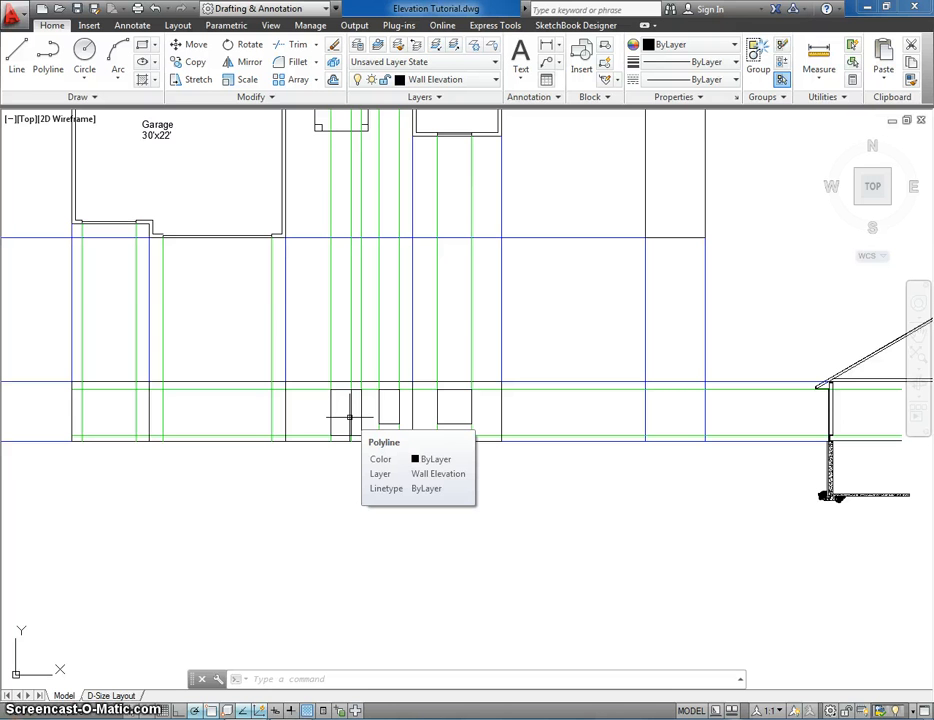
Step: Draw the wide garage door opening as a rectangle from the 80" height line to the wall's base line between its vertical projections
{"action": "mouse_move", "coordinate": [349, 417]}
{"action": "middle_mouse_down"}
{"action": "mouse_move", "coordinate": [384, 425]}
{"action": "mouse_move", "coordinate": [382, 446]}
{"action": "middle_mouse_up"}
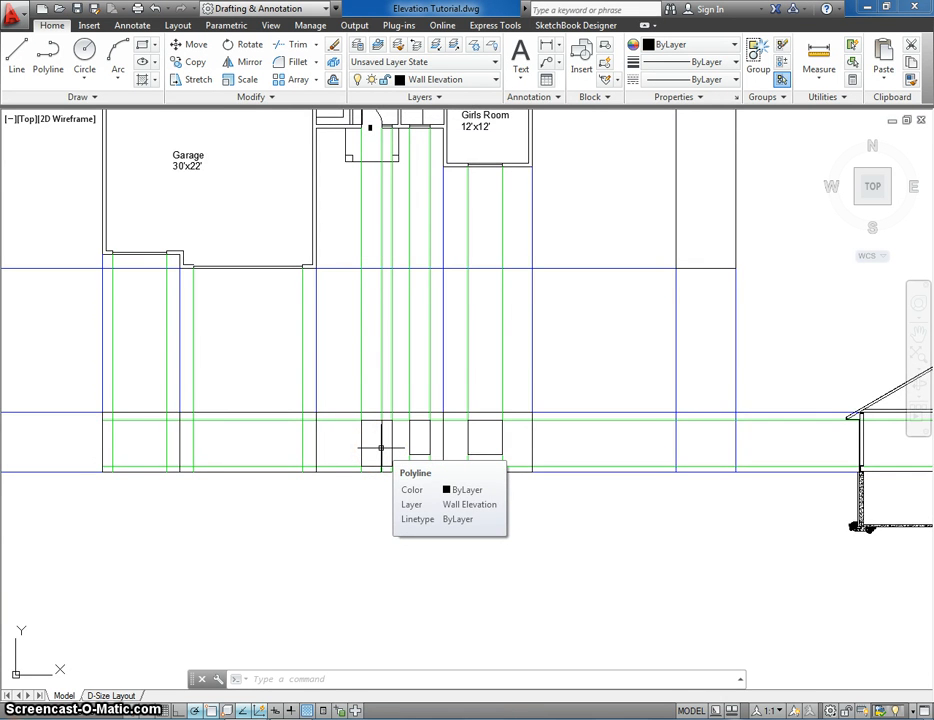
{"action": "middle_click_drag", "start_coordinate": [381, 447], "coordinate": [446, 480]}
{"action": "scroll", "coordinate": [313, 480], "scroll_direction": "up", "scroll_amount": 2}
{"action": "middle_click_drag", "start_coordinate": [313, 480], "coordinate": [306, 492]}
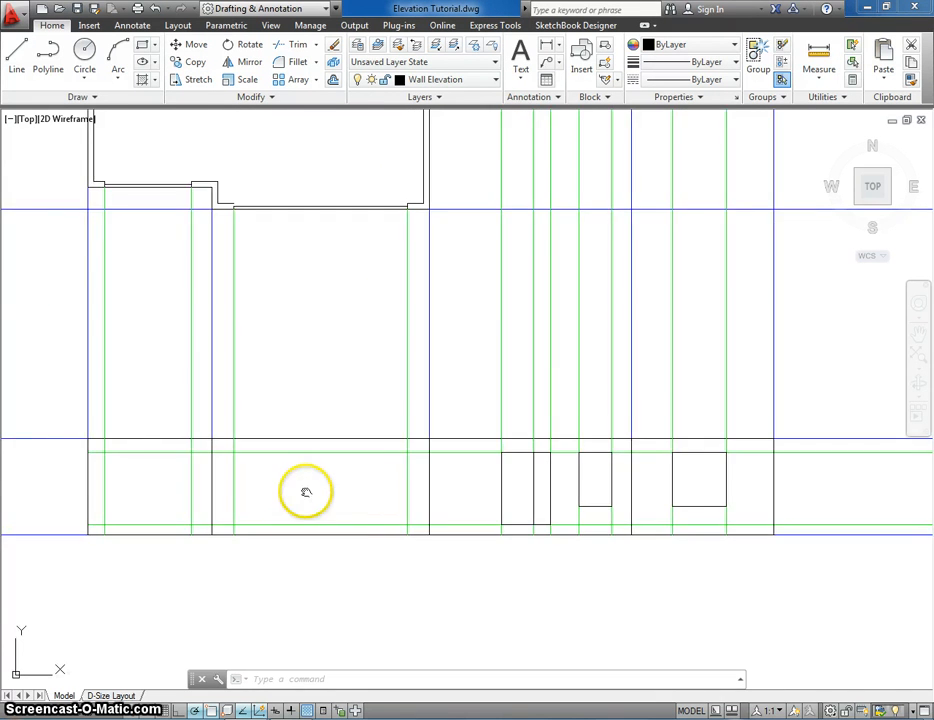
{"action": "scroll", "coordinate": [306, 492], "scroll_direction": "down", "scroll_amount": 1}
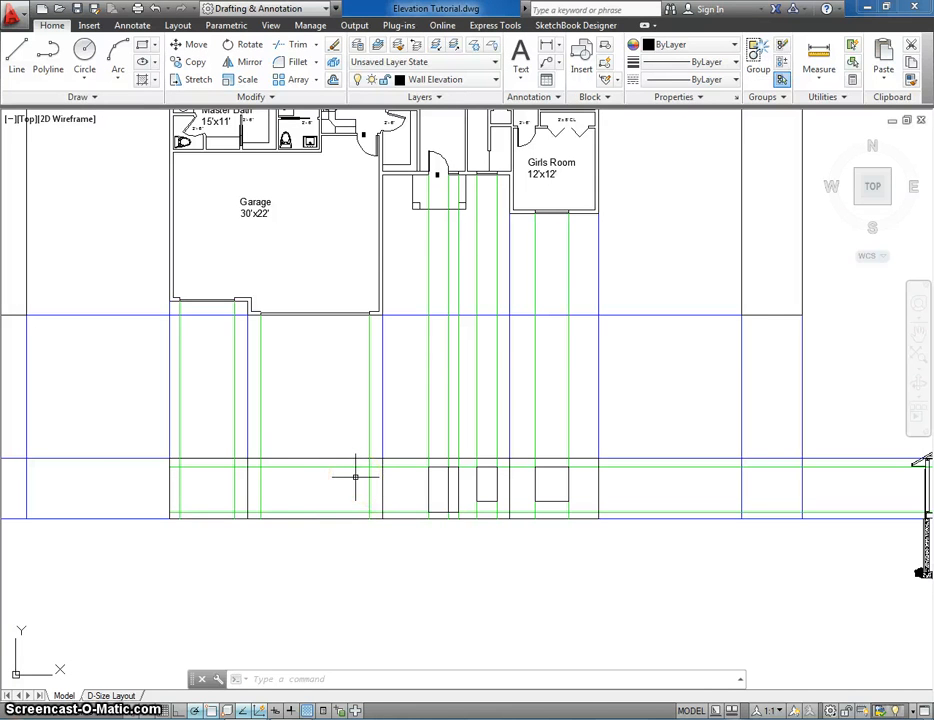
{"action": "scroll", "coordinate": [365, 560], "scroll_direction": "up", "scroll_amount": 4}
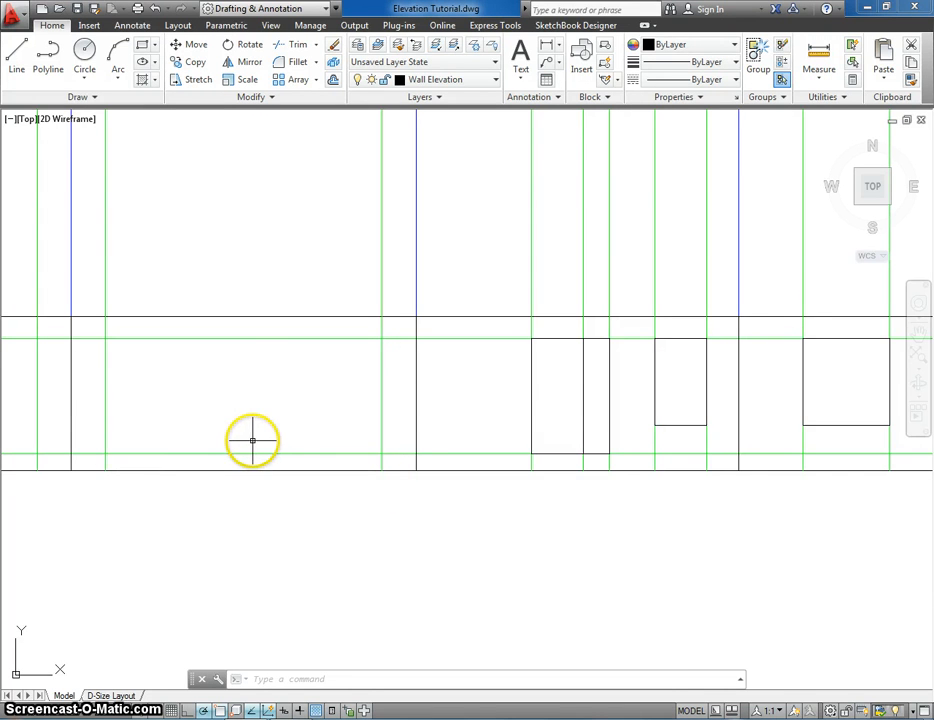
{"action": "middle_click_drag", "start_coordinate": [252, 440], "coordinate": [336, 438]}
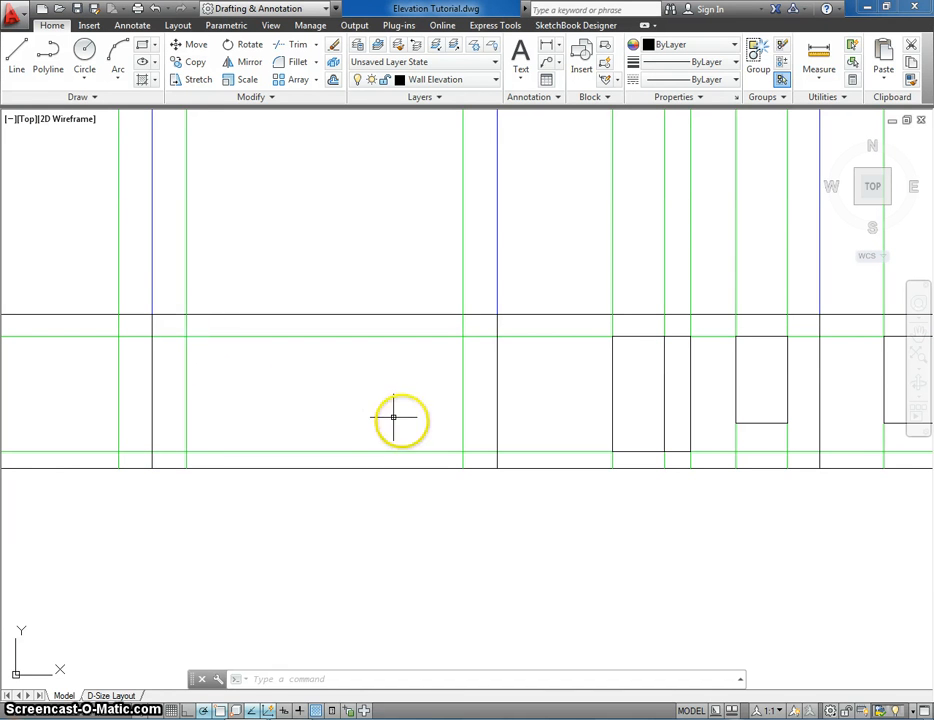
{"action": "left_click", "coordinate": [142, 45]}
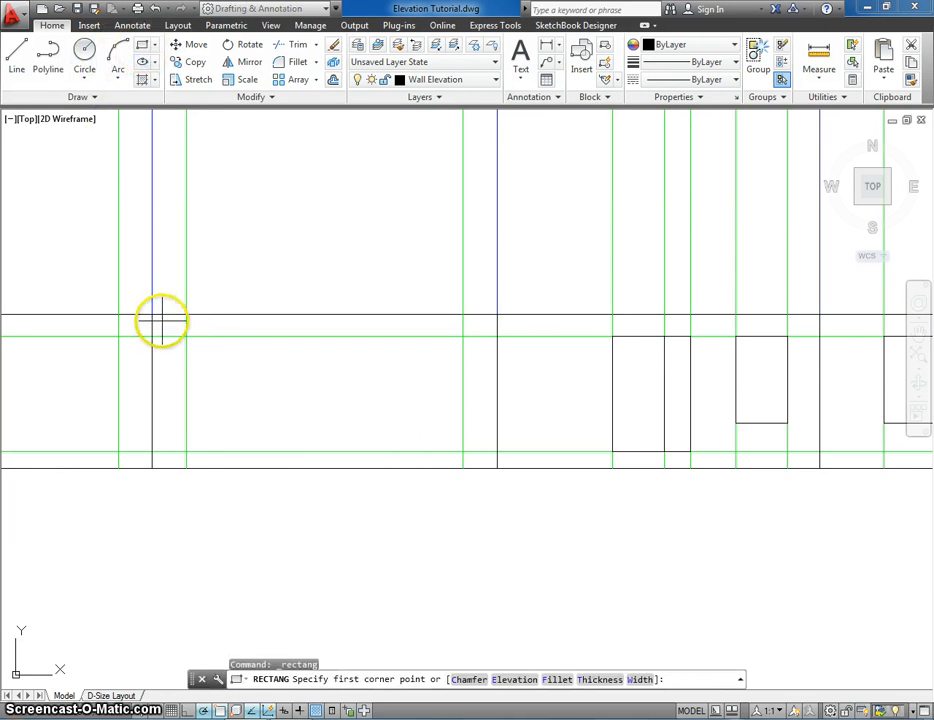
{"action": "left_click", "coordinate": [186, 337]}
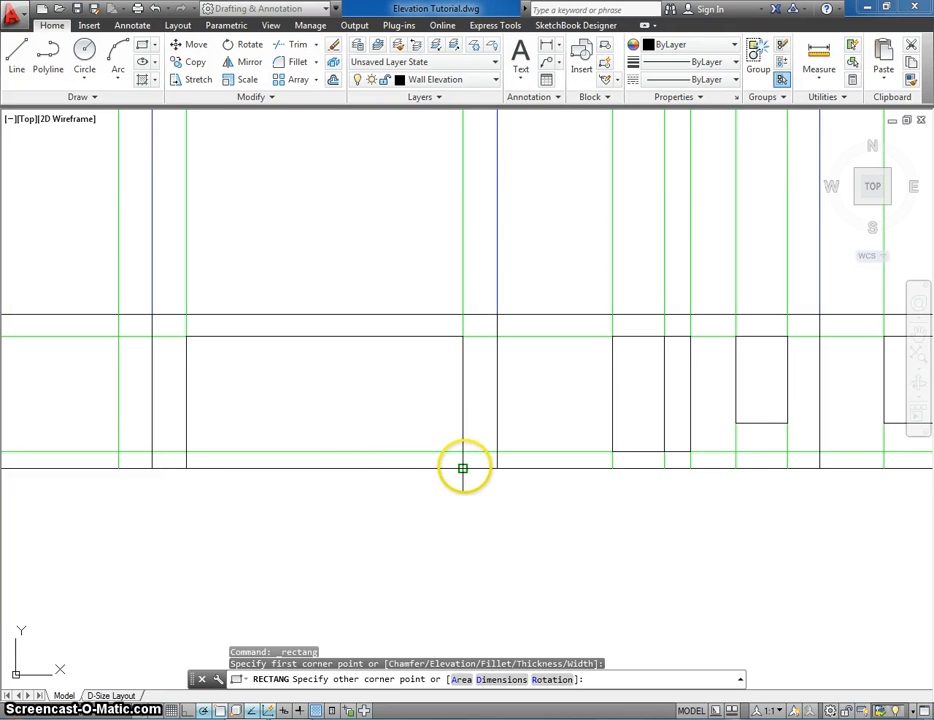
{"action": "left_click", "coordinate": [463, 468]}
{"action": "key", "text": "Escape"}
Step: Draw the narrower garage door opening as a rectangle between its vertical projections, from the 80" height line to the base line
{"action": "middle_click_drag", "start_coordinate": [336, 544], "coordinate": [529, 516]}
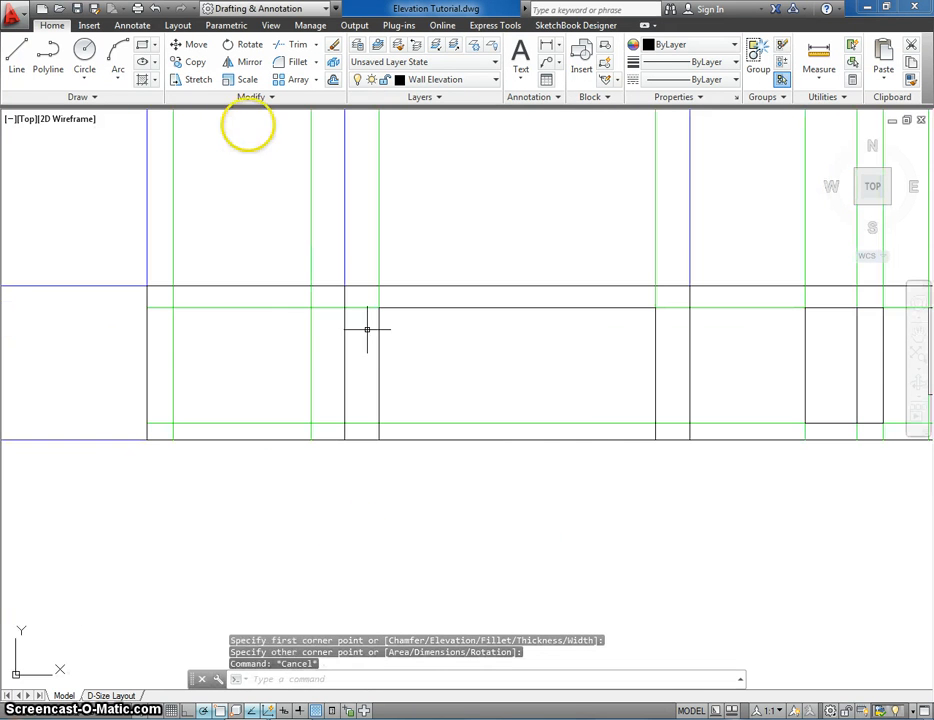
{"action": "left_click", "coordinate": [142, 45]}
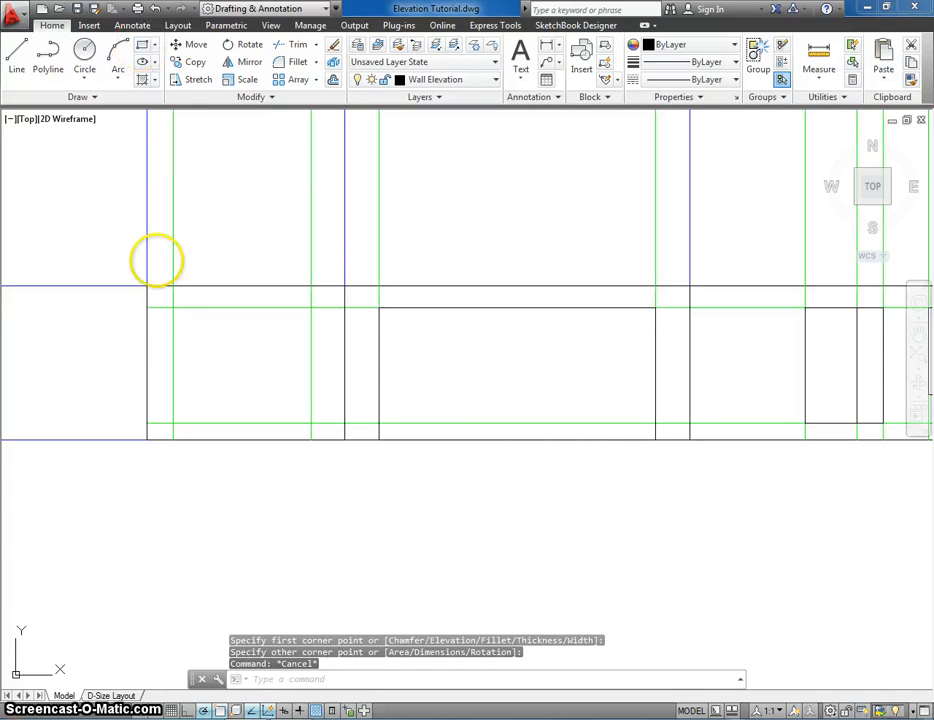
{"action": "left_click", "coordinate": [172, 309]}
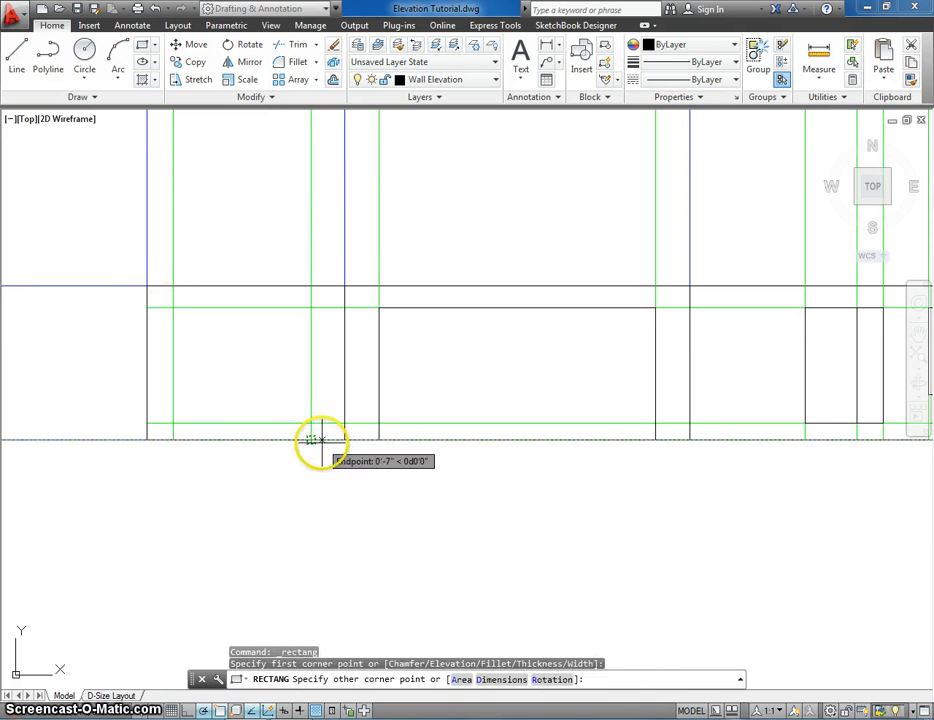
{"action": "left_click", "coordinate": [312, 438]}
{"action": "key", "text": "Escape"}
{"action": "middle_click_drag", "start_coordinate": [394, 508], "coordinate": [348, 507]}
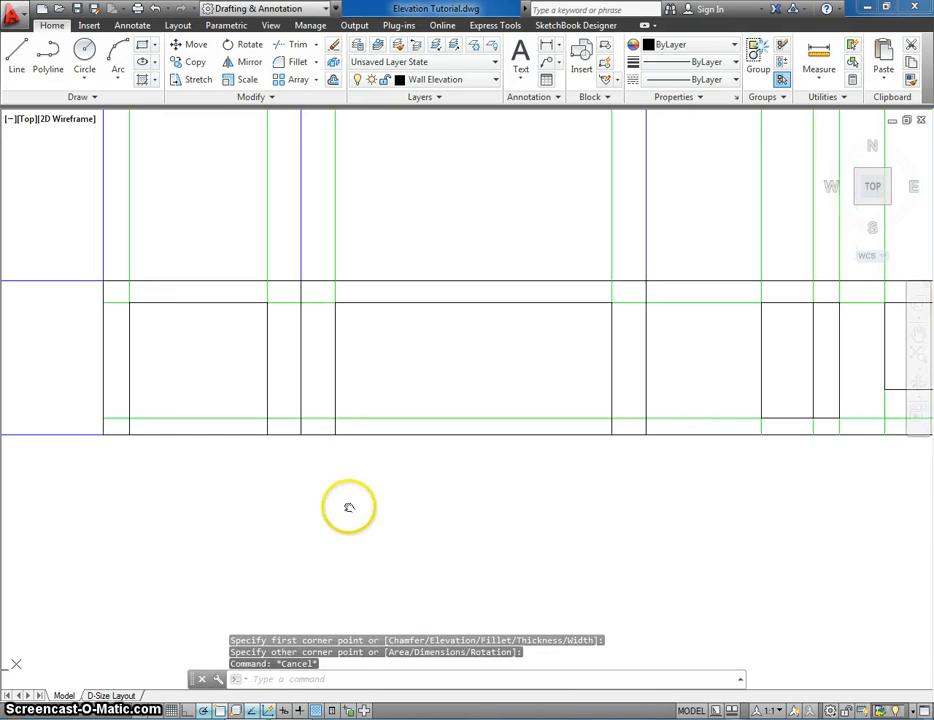
Step: Turn off the Windows and Door Projection and Wall Elevation Projection Lines layers
{"action": "scroll", "coordinate": [348, 507], "scroll_direction": "down", "scroll_amount": 2}
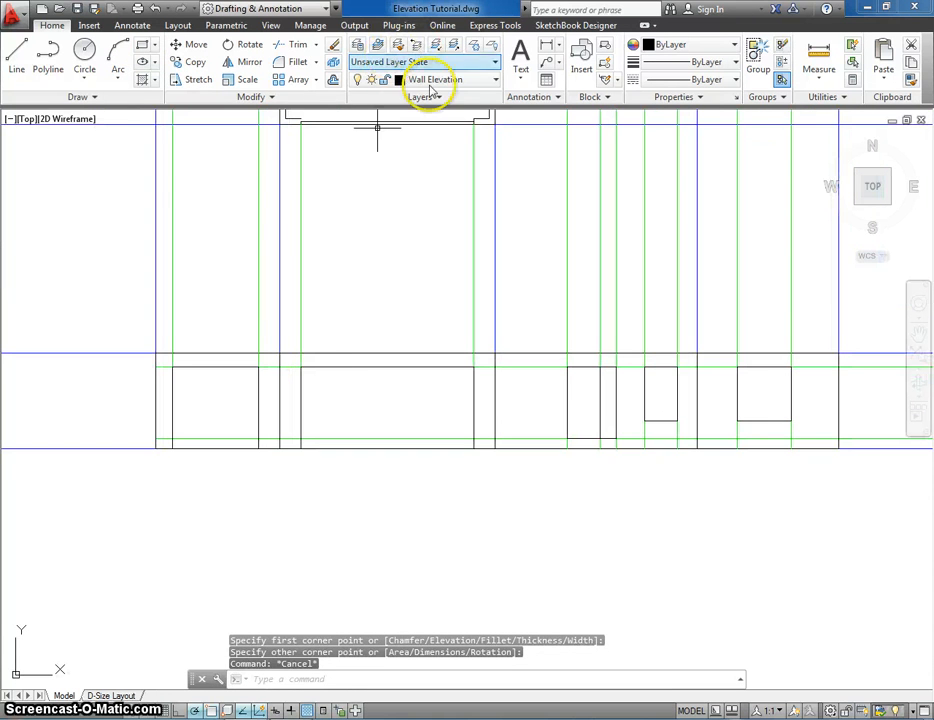
{"action": "left_click", "coordinate": [415, 80]}
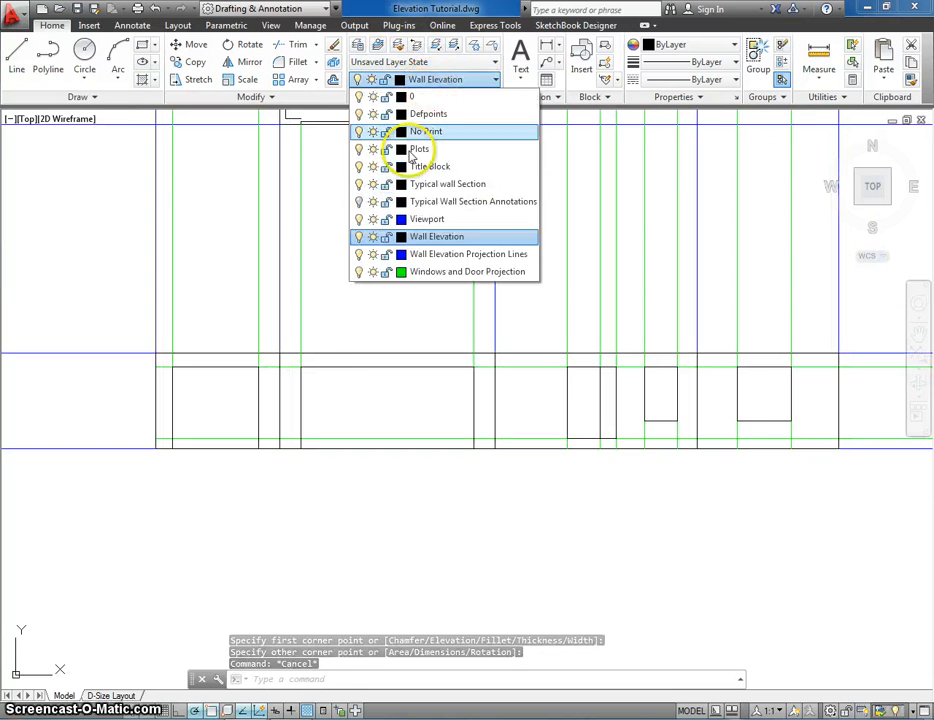
{"action": "left_click", "coordinate": [359, 271]}
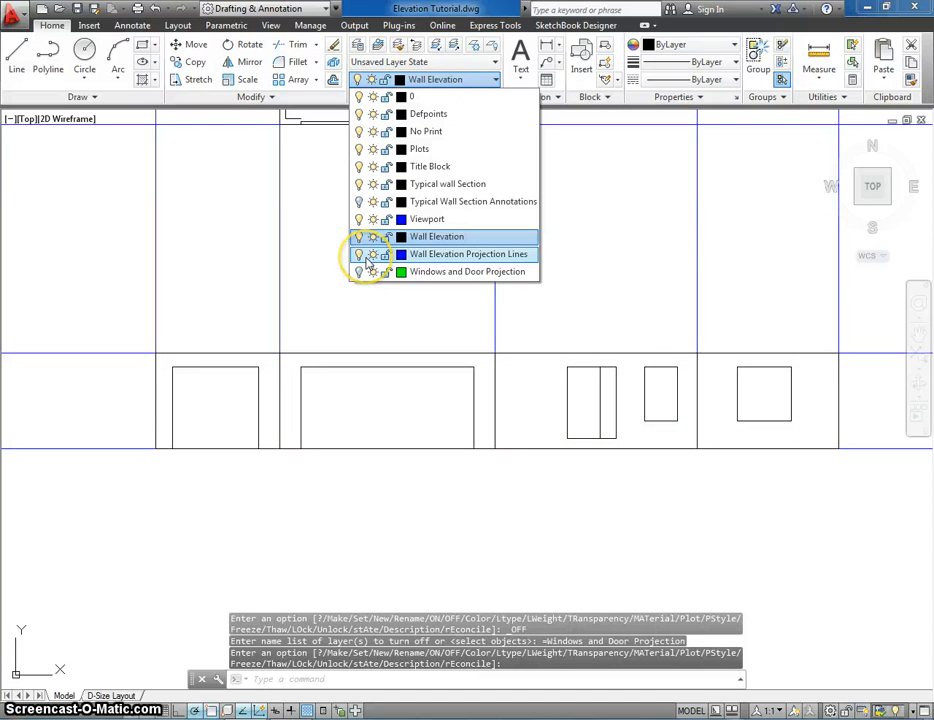
{"action": "left_click", "coordinate": [359, 254]}
{"action": "left_click", "coordinate": [340, 289]}
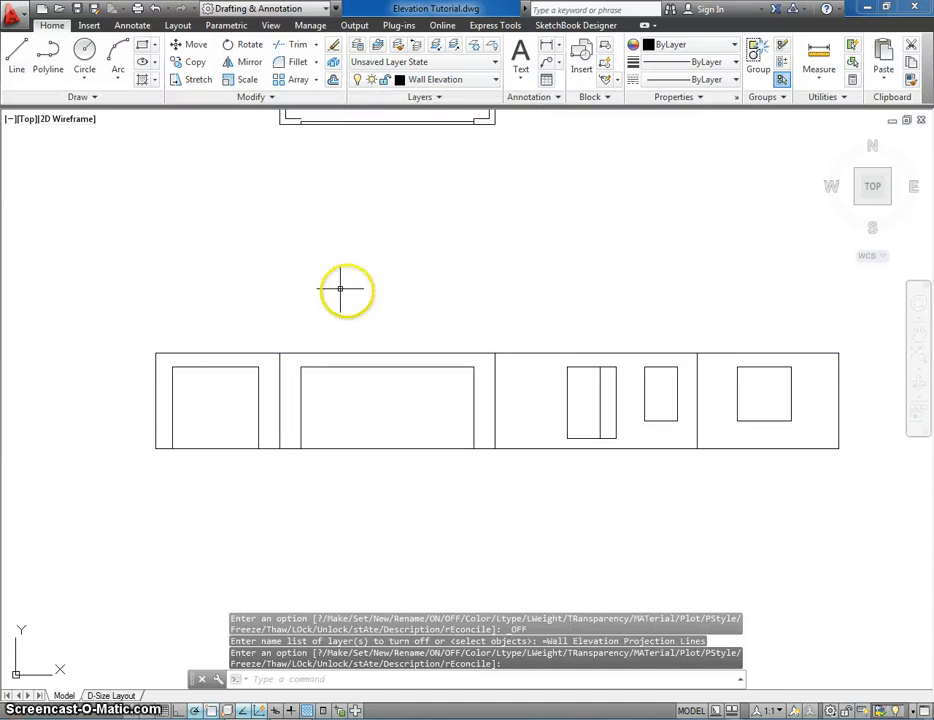
{"action": "scroll", "coordinate": [340, 289], "scroll_direction": "down", "scroll_amount": 5}
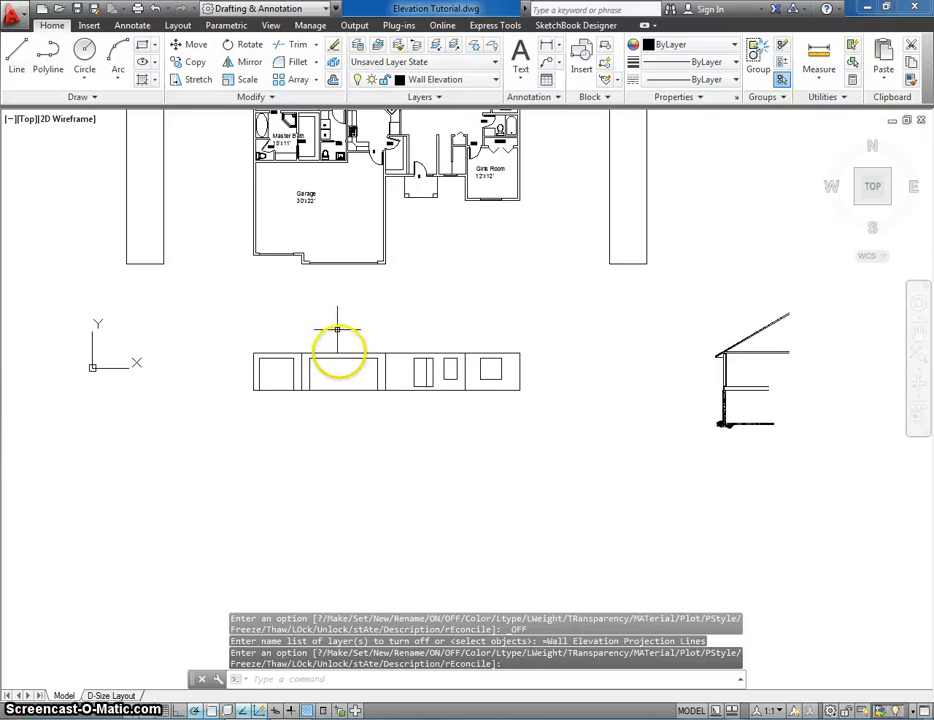
{"action": "middle_click_drag", "start_coordinate": [341, 358], "coordinate": [346, 337]}
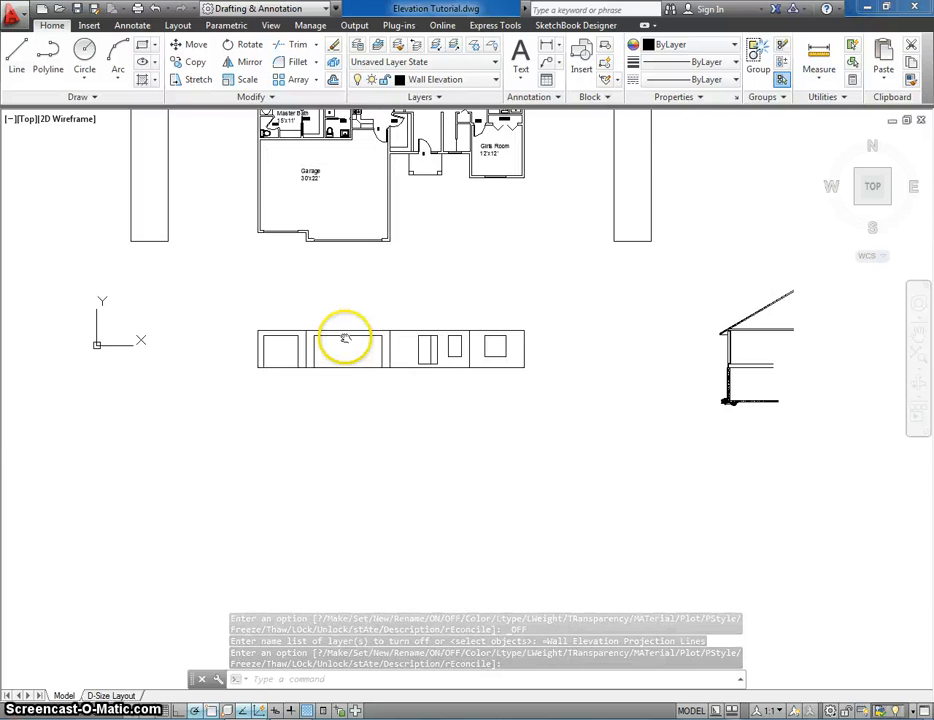
{"action": "scroll", "coordinate": [345, 337], "scroll_direction": "up", "scroll_amount": 5}
{"action": "middle_click_drag", "start_coordinate": [507, 388], "coordinate": [375, 390]}
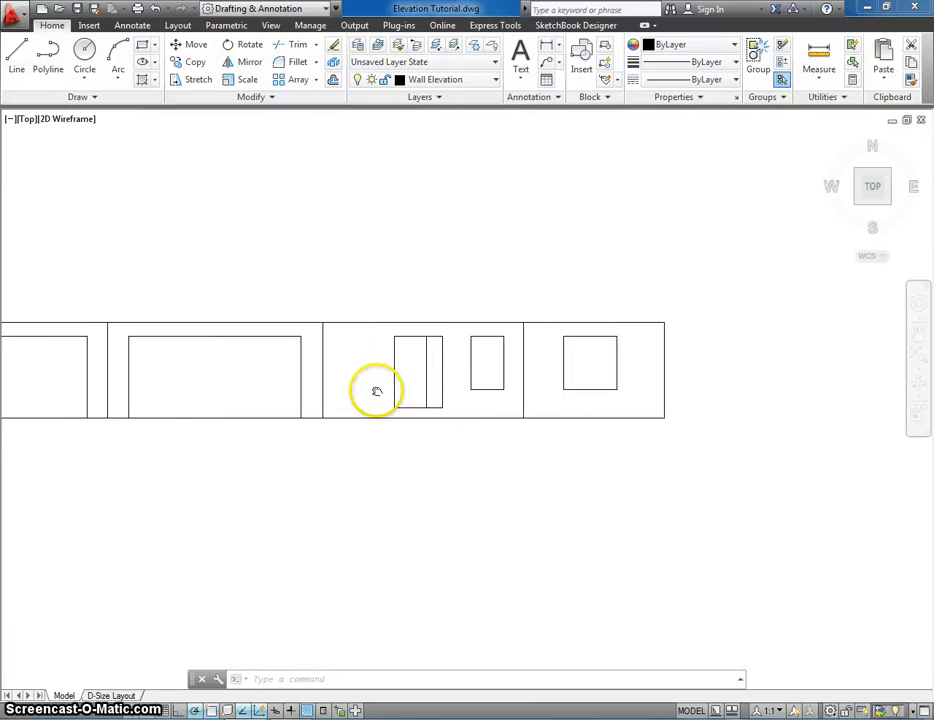
{"action": "middle_click_drag", "start_coordinate": [541, 374], "coordinate": [631, 375]}
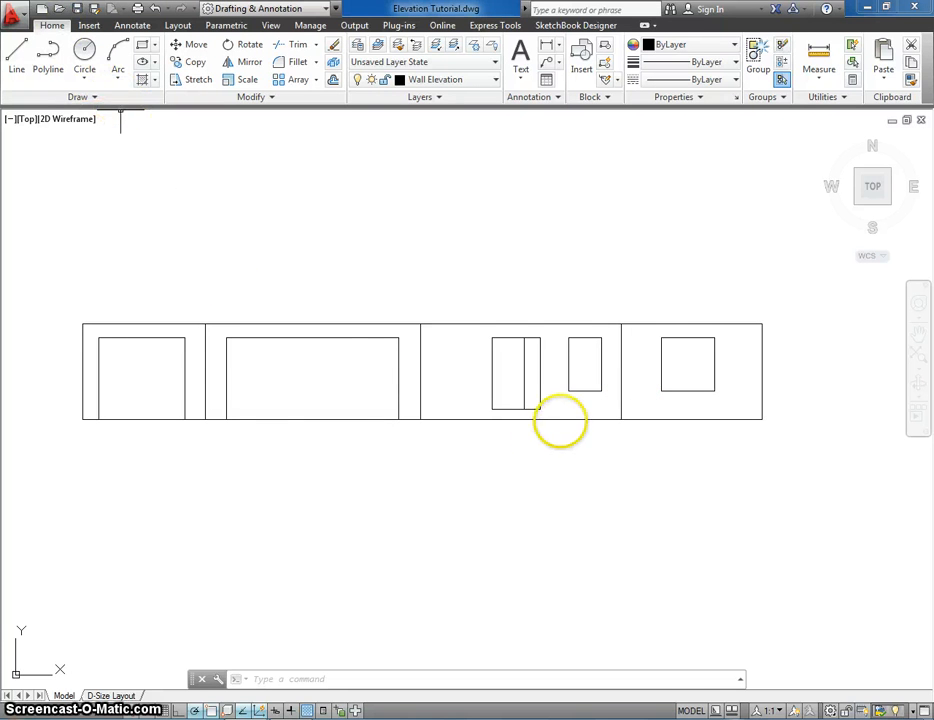
{"action": "middle_click_drag", "start_coordinate": [555, 419], "coordinate": [538, 415]}
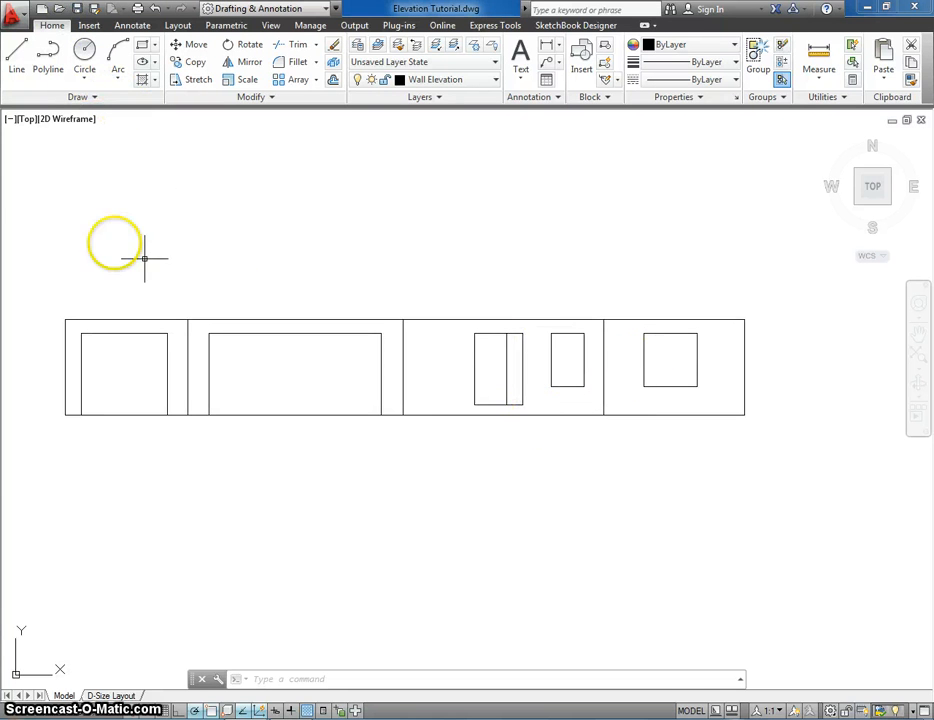
Step: Open the KJ House1 drawing and examine the garage doors, entry door and windows of its finished Front Elevation
{"action": "left_click", "coordinate": [60, 9]}
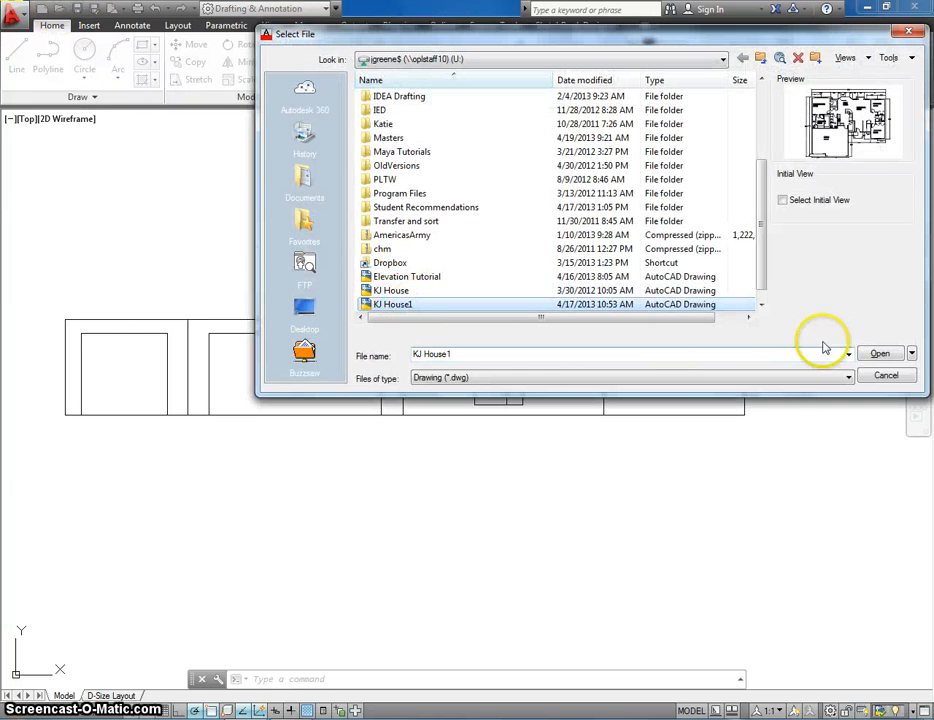
{"action": "left_click", "coordinate": [894, 354]}
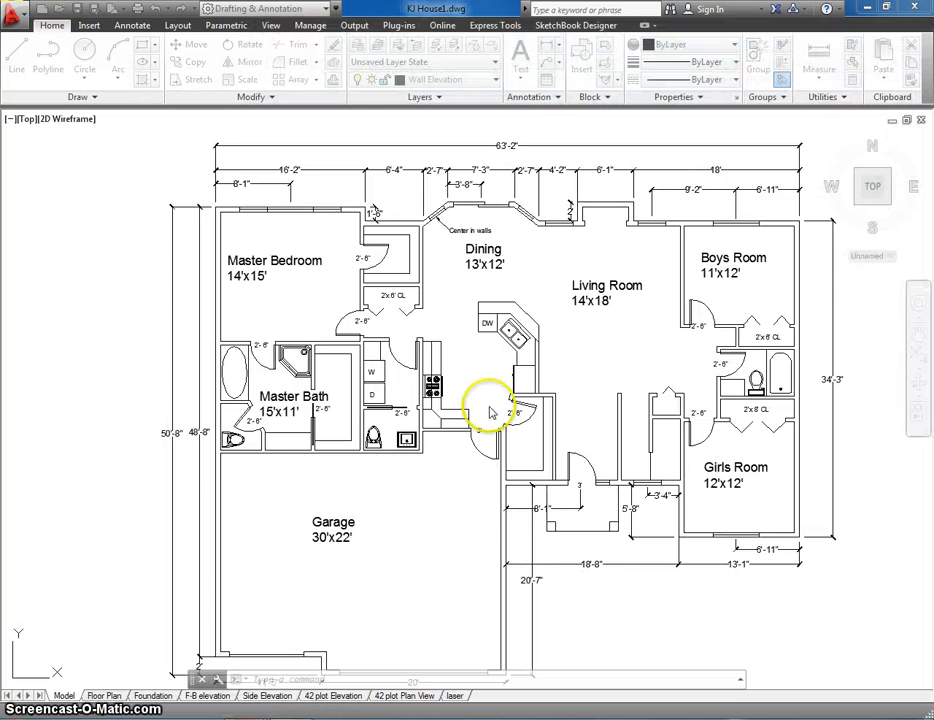
{"action": "scroll", "coordinate": [490, 408], "scroll_direction": "down", "scroll_amount": 7}
{"action": "middle_click_drag", "start_coordinate": [463, 396], "coordinate": [381, 490]}
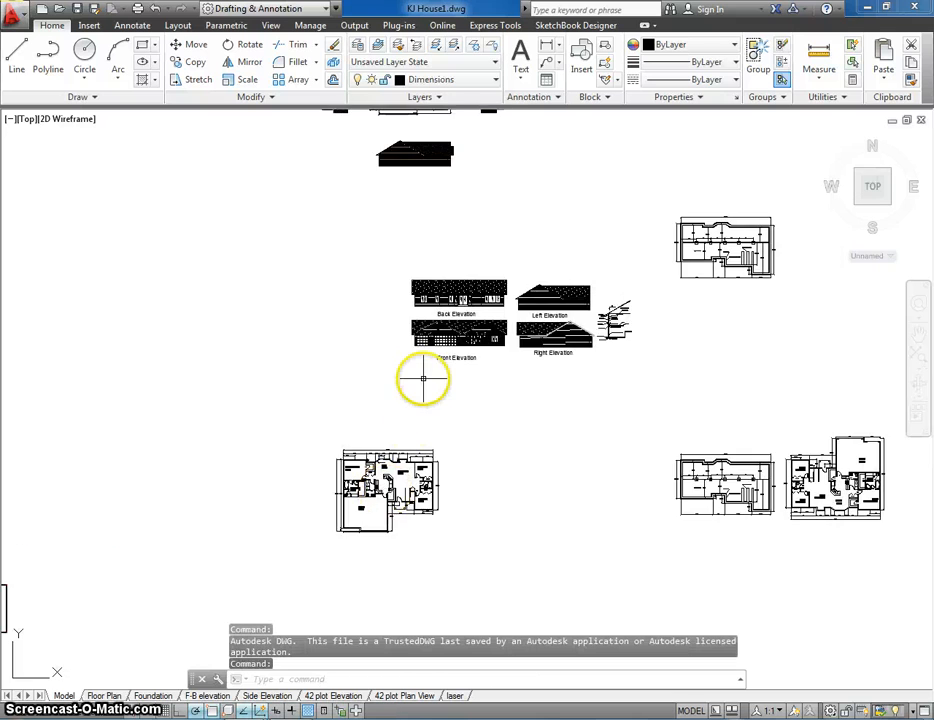
{"action": "scroll", "coordinate": [423, 378], "scroll_direction": "down", "scroll_amount": 2}
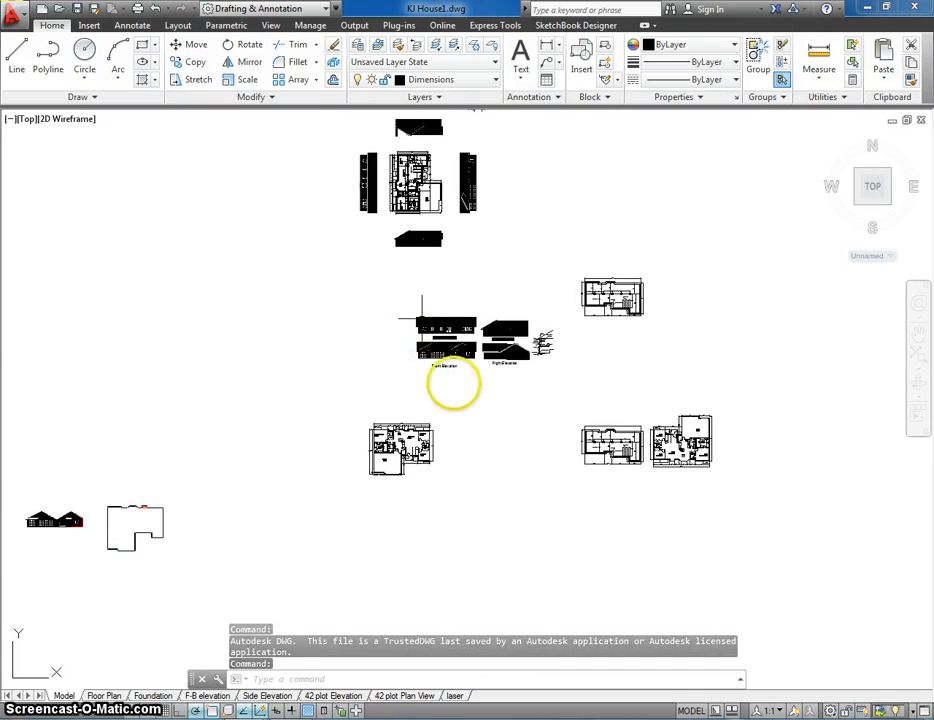
{"action": "scroll", "coordinate": [454, 371], "scroll_direction": "up", "scroll_amount": 10}
{"action": "mouse_move", "coordinate": [388, 288]}
{"action": "middle_mouse_down"}
{"action": "mouse_move", "coordinate": [442, 427]}
{"action": "mouse_move", "coordinate": [494, 503]}
{"action": "middle_mouse_up"}
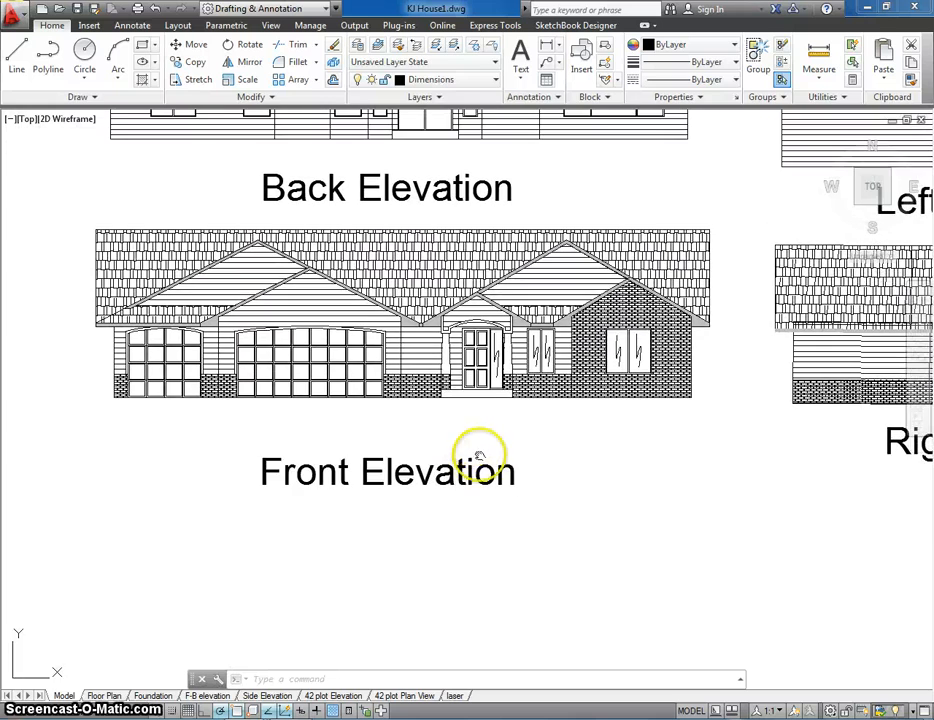
{"action": "middle_click_drag", "start_coordinate": [477, 459], "coordinate": [496, 479]}
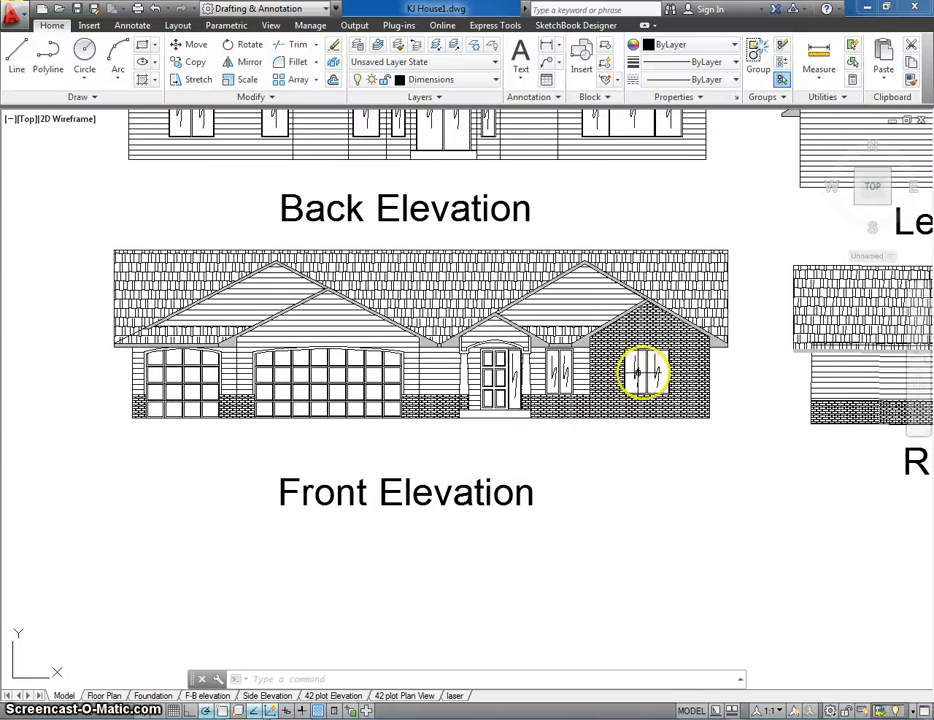
{"action": "scroll", "coordinate": [500, 378], "scroll_direction": "up", "scroll_amount": 2}
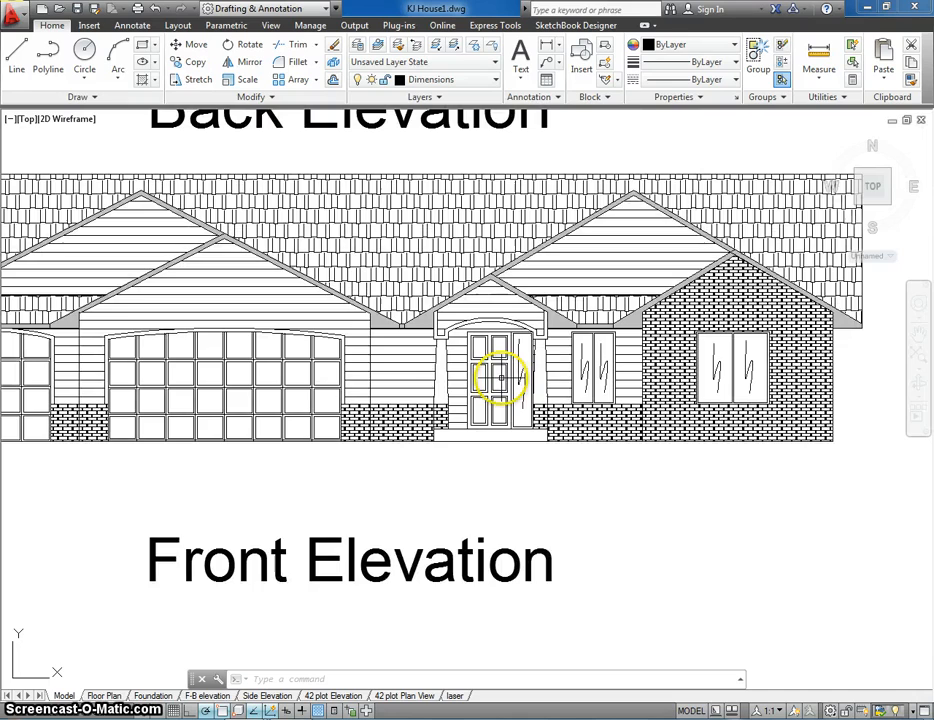
{"action": "scroll", "coordinate": [563, 372], "scroll_direction": "down", "scroll_amount": 2}
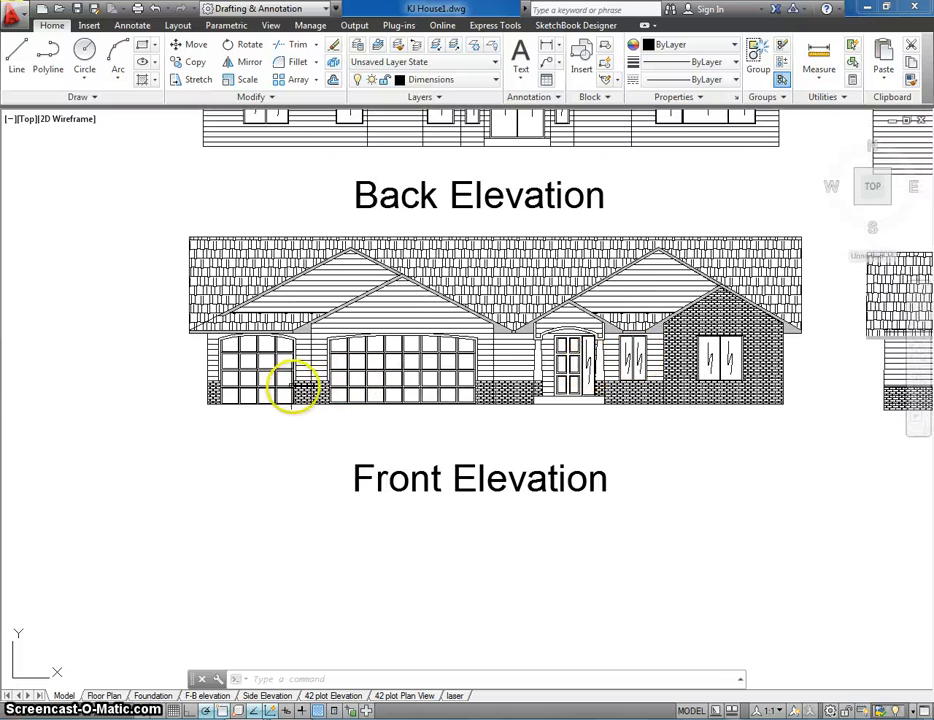
{"action": "middle_click_drag", "start_coordinate": [426, 413], "coordinate": [410, 414]}
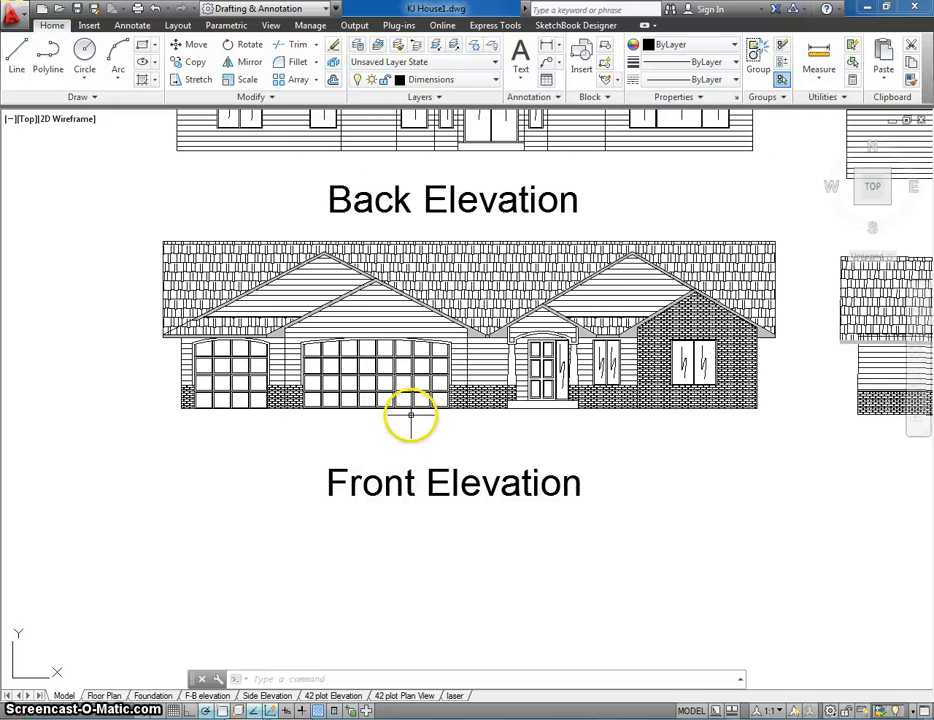
Step: Turn off the Roof Elevation layer in the KJ House1 drawing
{"action": "left_click", "coordinate": [460, 80]}
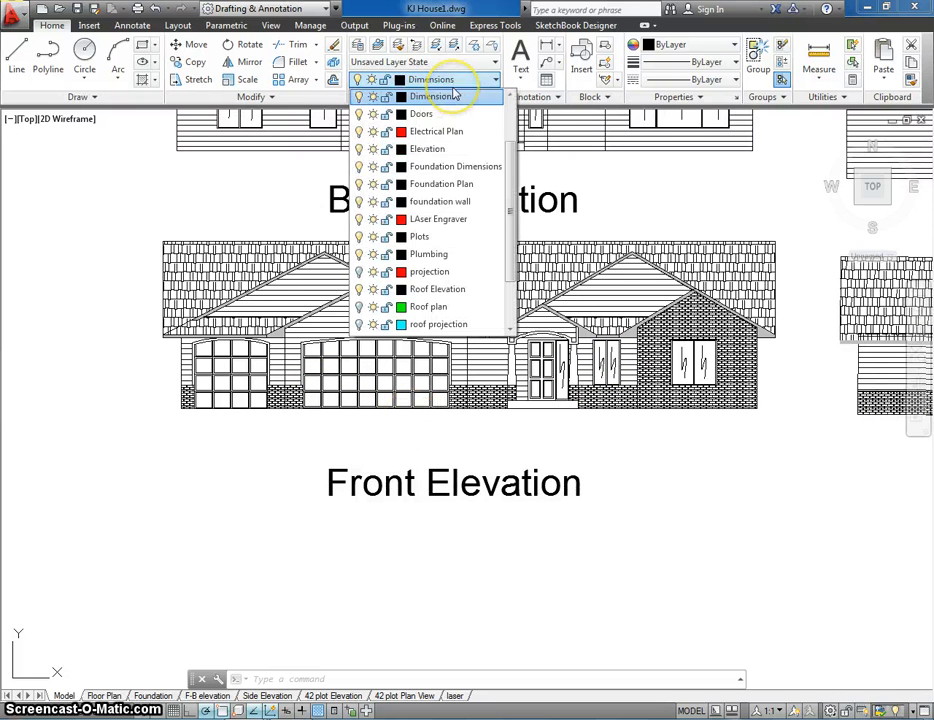
{"action": "left_click", "coordinate": [359, 289]}
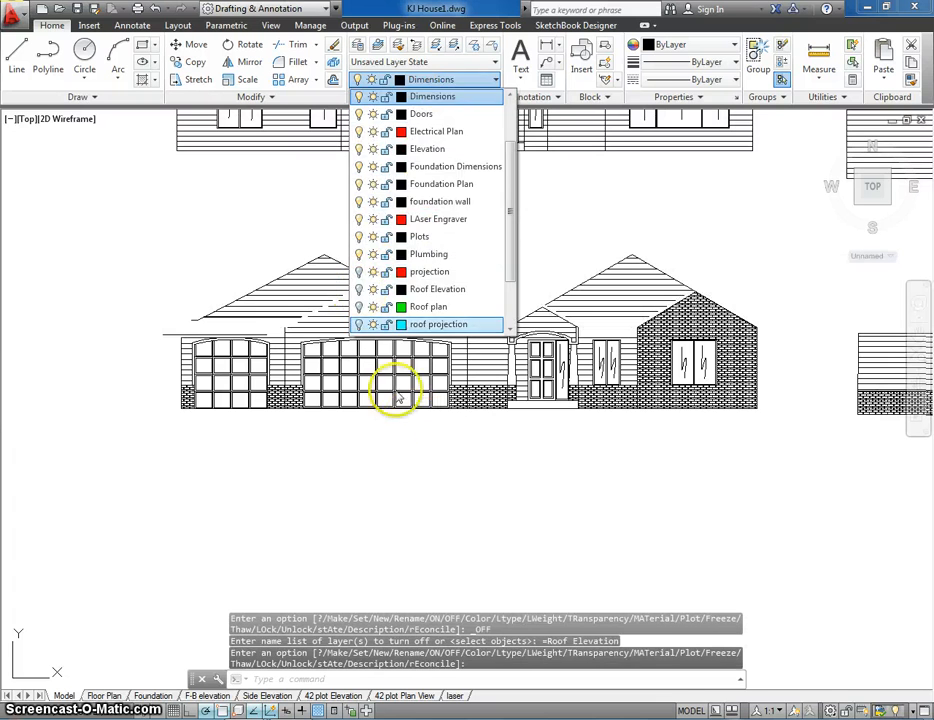
{"action": "middle_click_drag", "start_coordinate": [508, 444], "coordinate": [509, 436]}
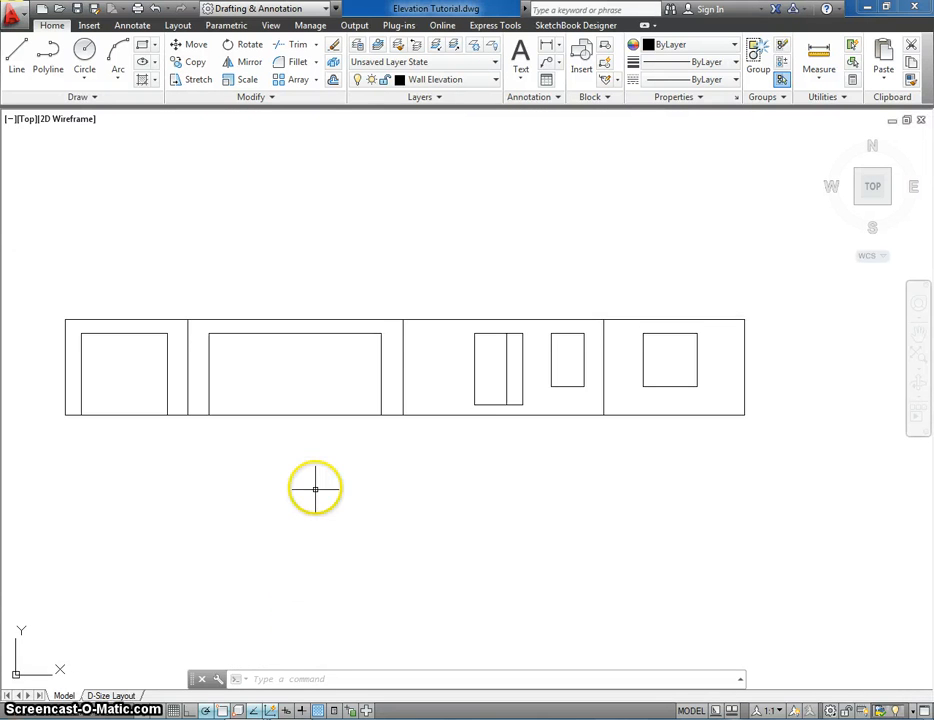
Step: Switch from the Elevation Tutorial drawing back to the KJ House1 drawing and maximize its window
{"action": "middle_click_drag", "start_coordinate": [317, 490], "coordinate": [334, 499]}
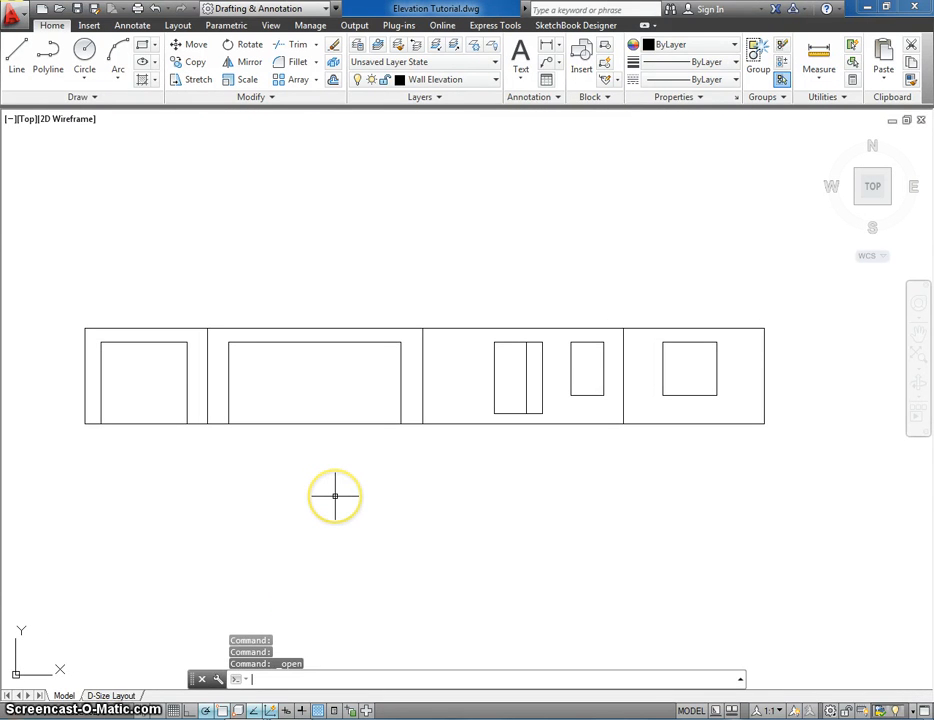
{"action": "key", "text": "super+d"}
{"action": "key", "text": "alt+Tab"}
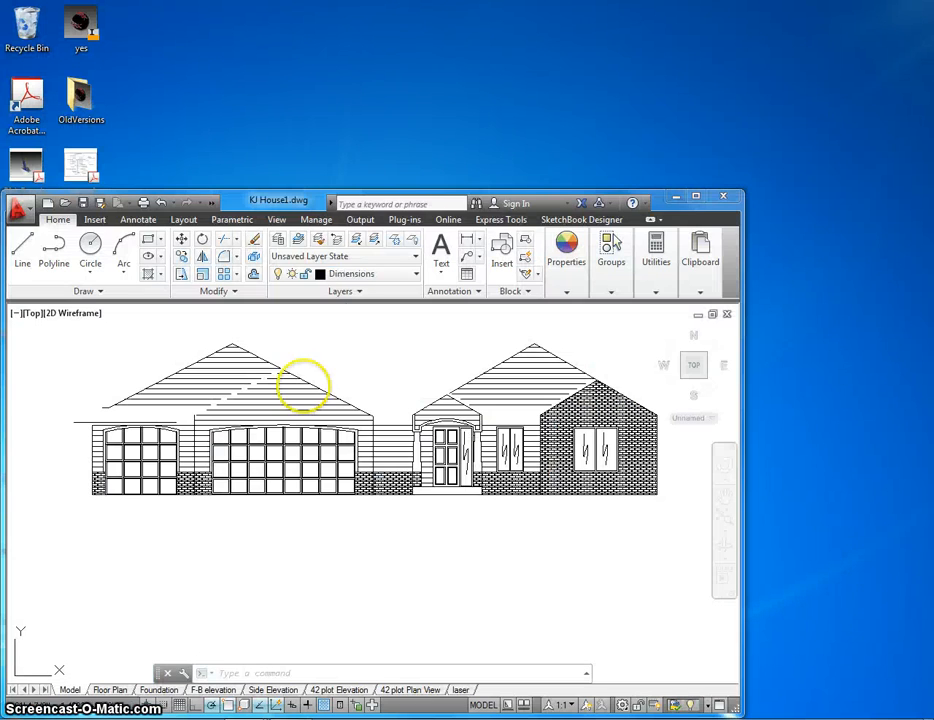
{"action": "left_click", "coordinate": [698, 198]}
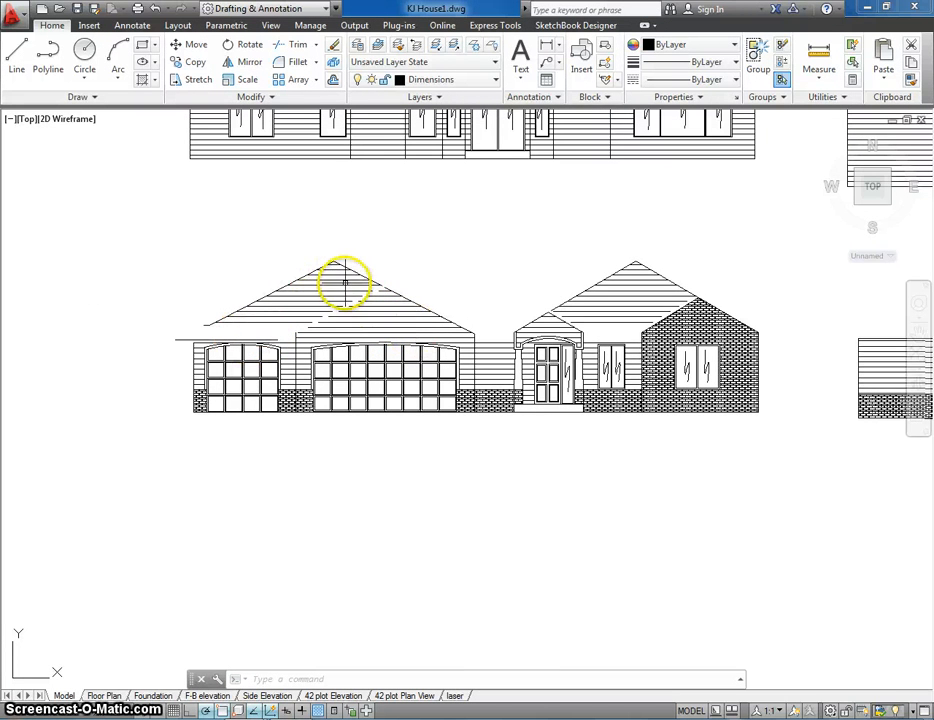
Step: Turn the Roof Elevation layer back on in the KJ House1 drawing
{"action": "middle_click_drag", "start_coordinate": [344, 284], "coordinate": [348, 372]}
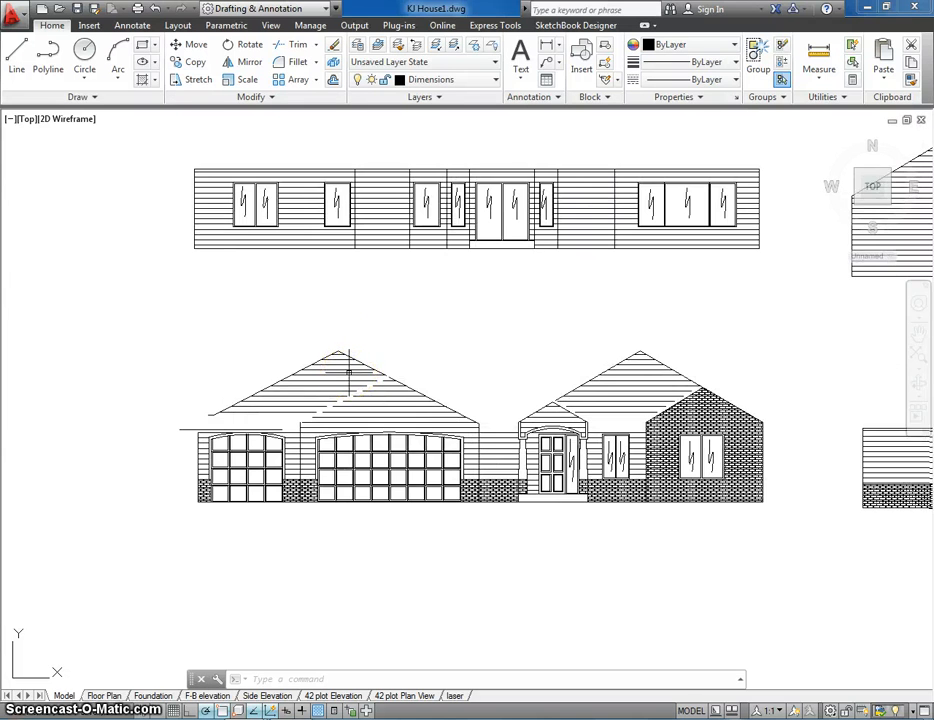
{"action": "scroll", "coordinate": [348, 371], "scroll_direction": "down", "scroll_amount": 2}
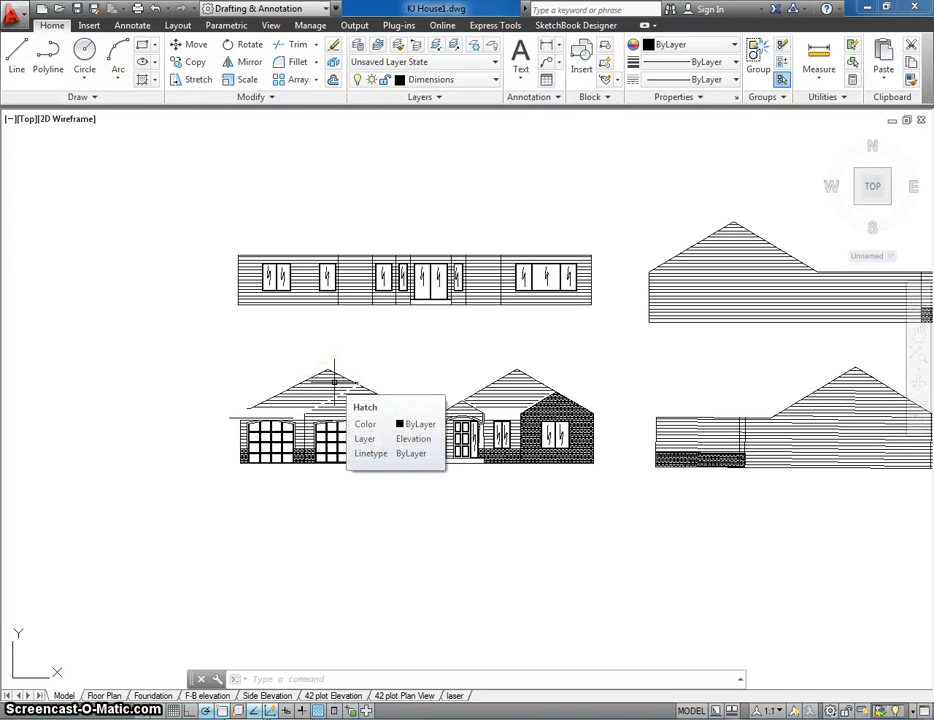
{"action": "mouse_move", "coordinate": [724, 365]}
{"action": "middle_mouse_down"}
{"action": "mouse_move", "coordinate": [557, 348]}
{"action": "mouse_move", "coordinate": [728, 306]}
{"action": "mouse_move", "coordinate": [563, 363]}
{"action": "middle_mouse_up"}
{"action": "scroll", "coordinate": [563, 363], "scroll_direction": "up", "scroll_amount": 2}
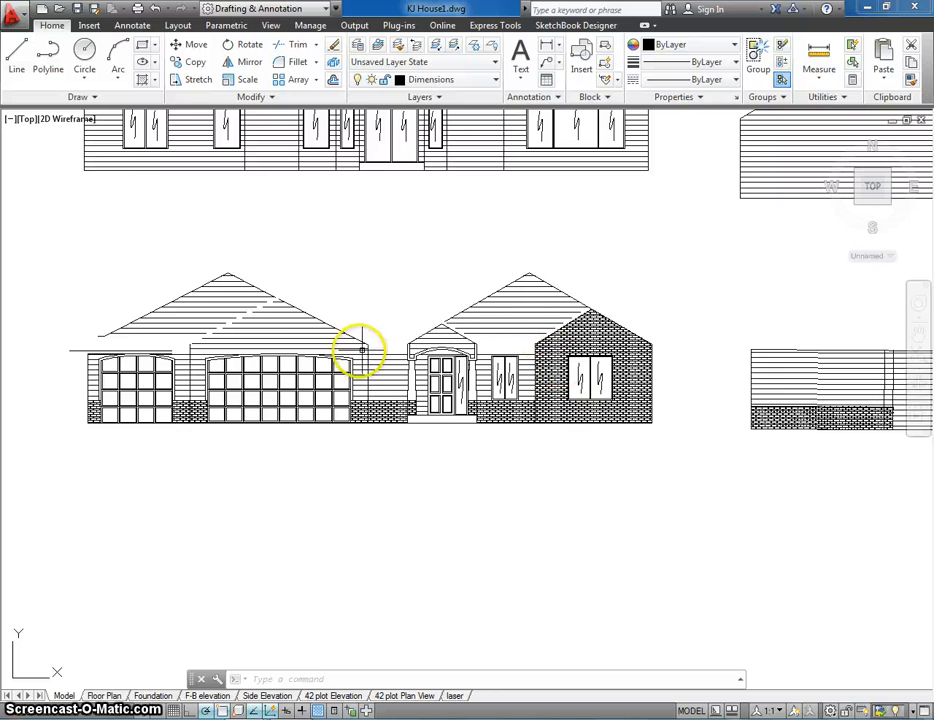
{"action": "middle_click_drag", "start_coordinate": [376, 350], "coordinate": [424, 343]}
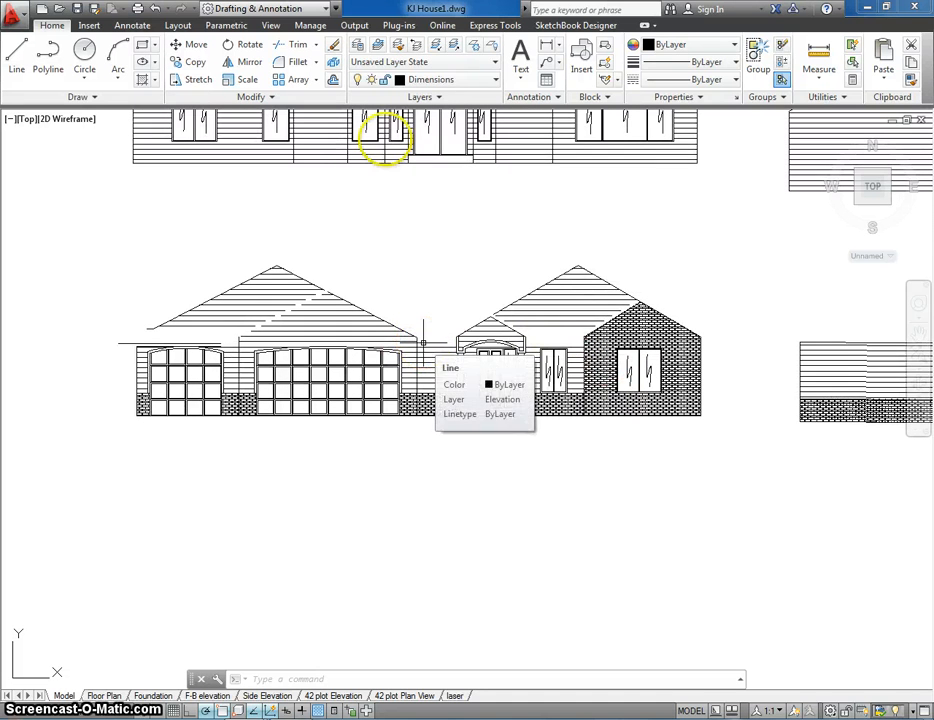
{"action": "left_click", "coordinate": [418, 84]}
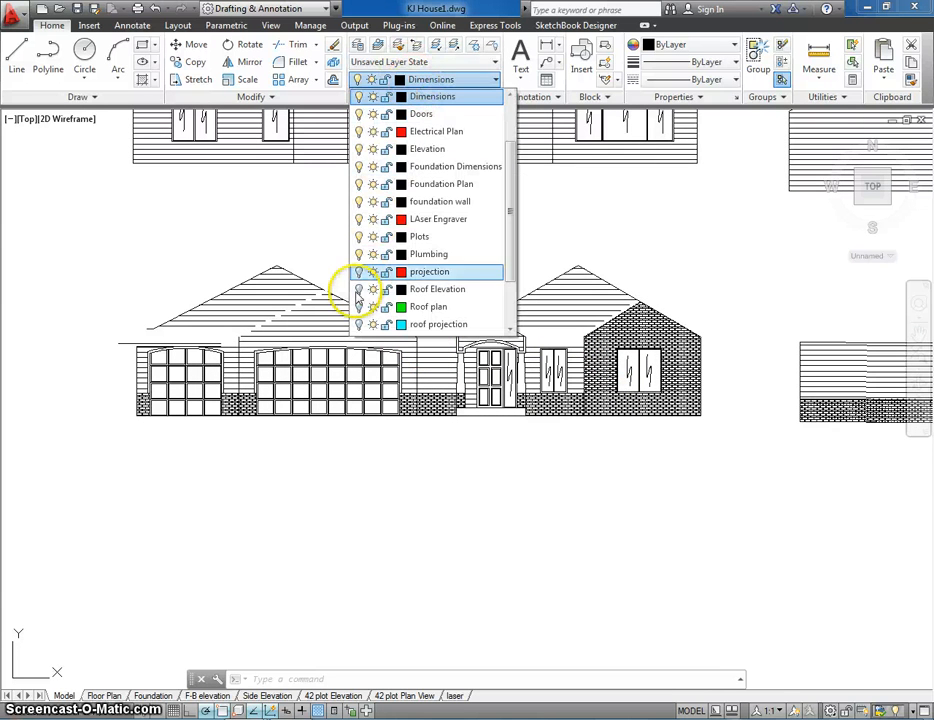
{"action": "left_click", "coordinate": [358, 289]}
{"action": "left_click", "coordinate": [153, 216]}
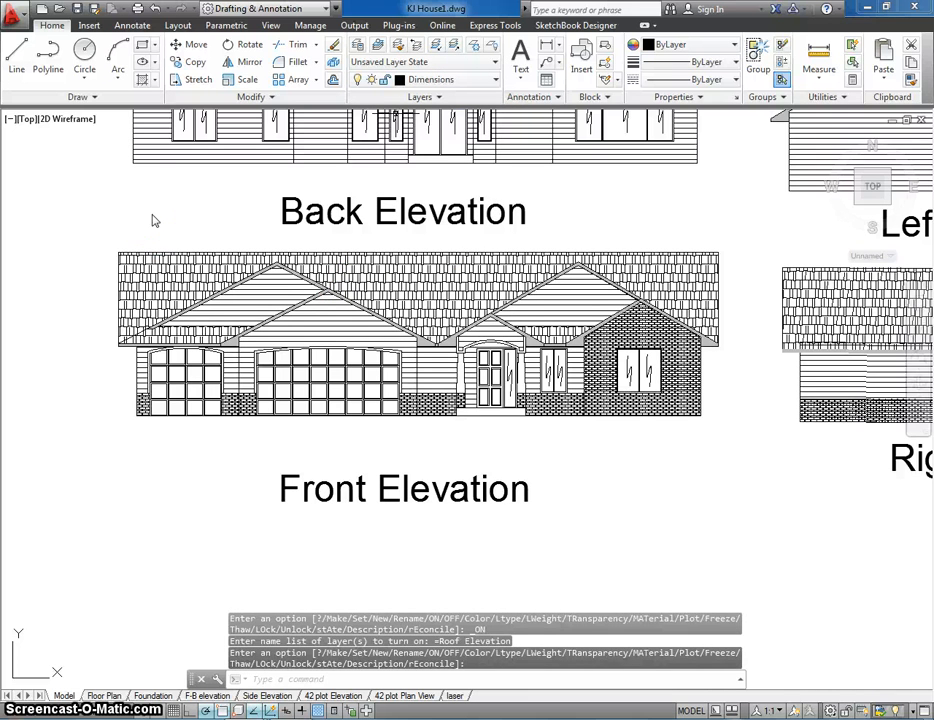
Step: Examine the finished Front, Back, Left and Right Elevations with their roofs, siding and brick in the KJ House1 drawing
{"action": "middle_click_drag", "start_coordinate": [153, 216], "coordinate": [150, 194]}
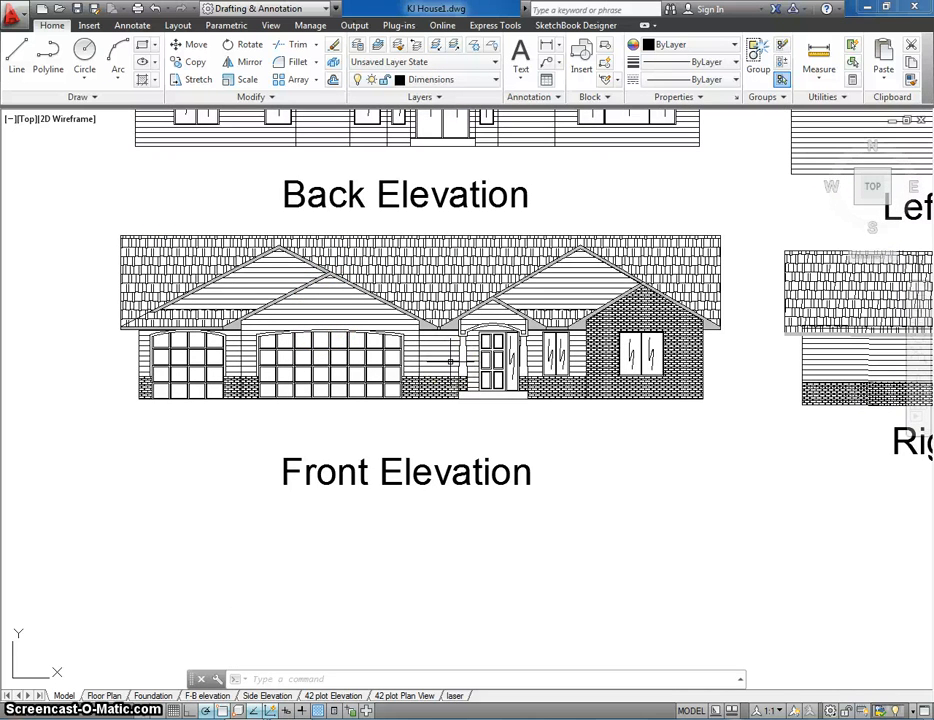
{"action": "mouse_move", "coordinate": [451, 361]}
{"action": "middle_mouse_down"}
{"action": "mouse_move", "coordinate": [422, 374]}
{"action": "mouse_move", "coordinate": [215, 386]}
{"action": "middle_mouse_up"}
{"action": "scroll", "coordinate": [420, 375], "scroll_direction": "down", "scroll_amount": 2}
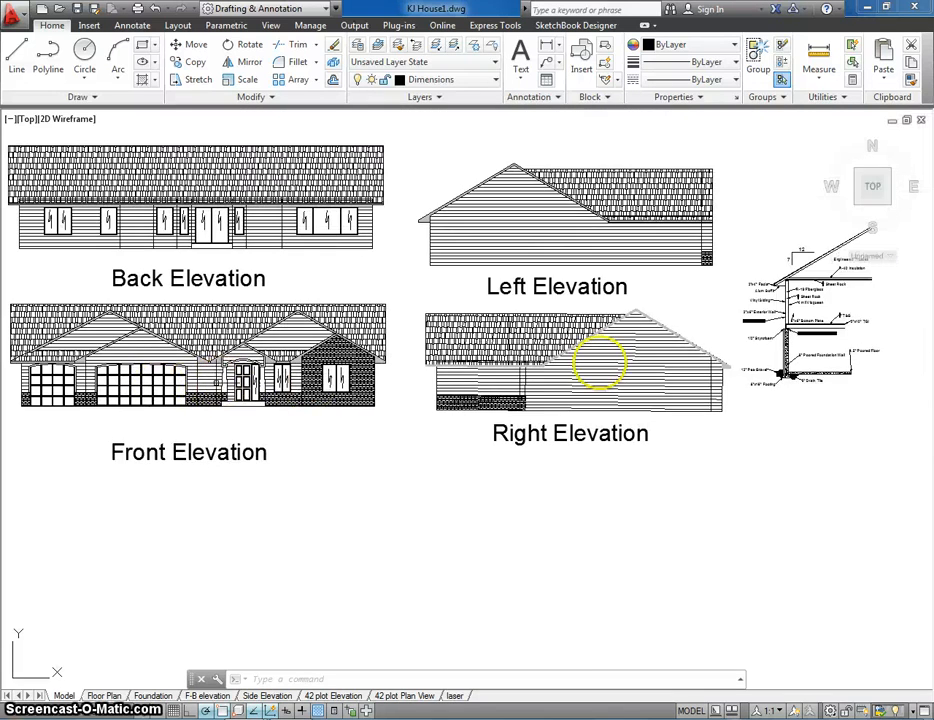
{"action": "middle_click_drag", "start_coordinate": [437, 382], "coordinate": [615, 381]}
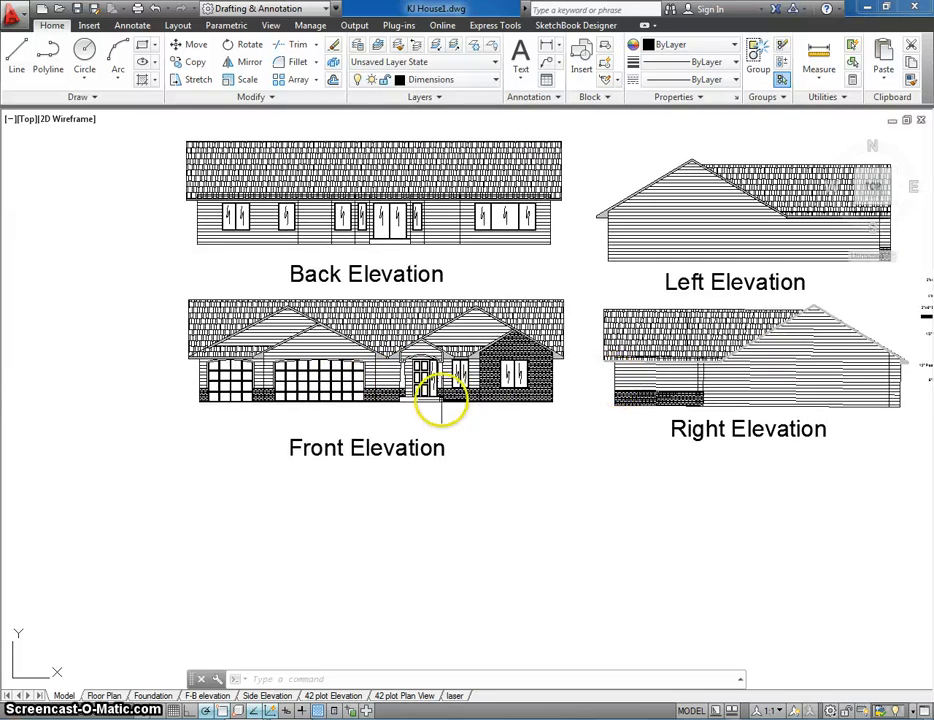
{"action": "scroll", "coordinate": [440, 396], "scroll_direction": "up", "scroll_amount": 4}
{"action": "middle_click_drag", "start_coordinate": [392, 348], "coordinate": [412, 340]}
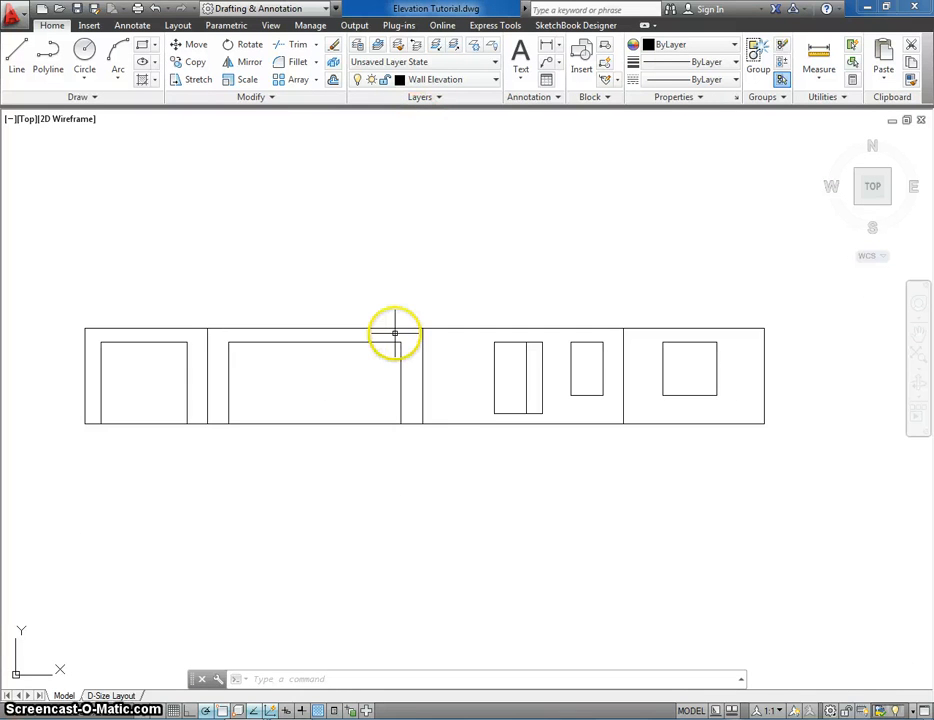
Step: Switch to the Elevation Tutorial drawing and review the wall outlines around the floor plan and the front elevation's openings
{"action": "scroll", "coordinate": [396, 333], "scroll_direction": "down", "scroll_amount": 4}
{"action": "middle_click_drag", "start_coordinate": [396, 333], "coordinate": [409, 496]}
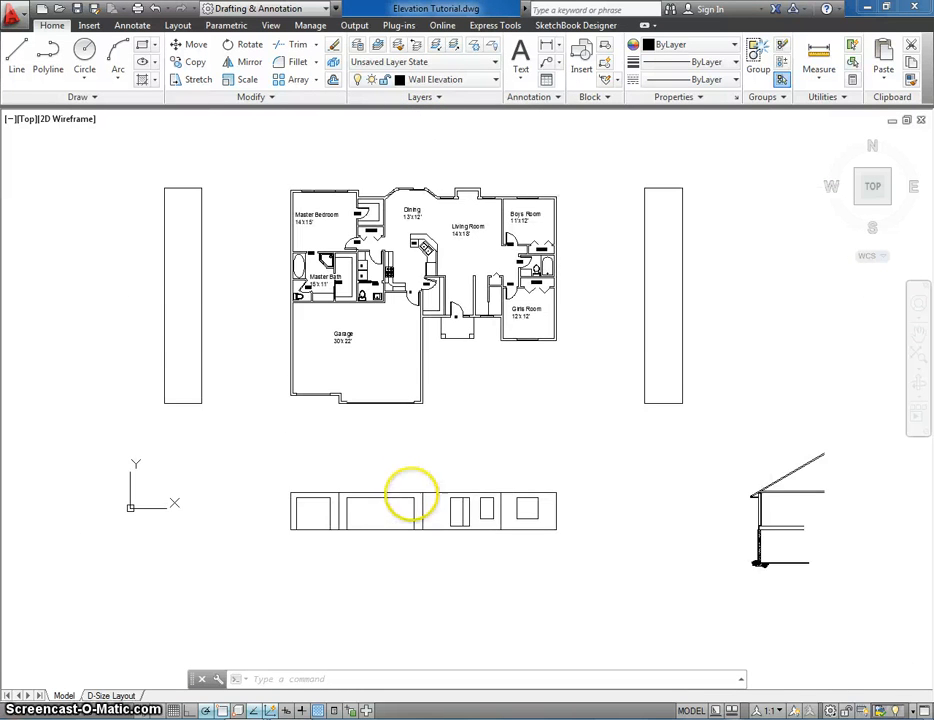
{"action": "middle_click_drag", "start_coordinate": [621, 334], "coordinate": [621, 447]}
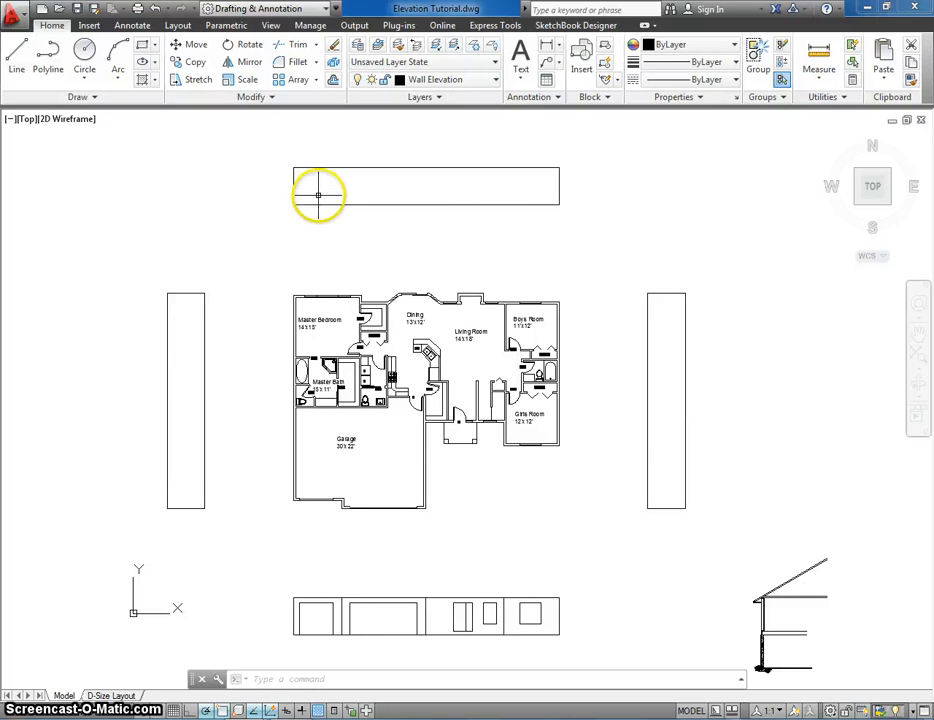
{"action": "middle_click_drag", "start_coordinate": [371, 371], "coordinate": [381, 262]}
{"action": "scroll", "coordinate": [427, 402], "scroll_direction": "up", "scroll_amount": 4}
{"action": "middle_click_drag", "start_coordinate": [427, 402], "coordinate": [386, 369]}
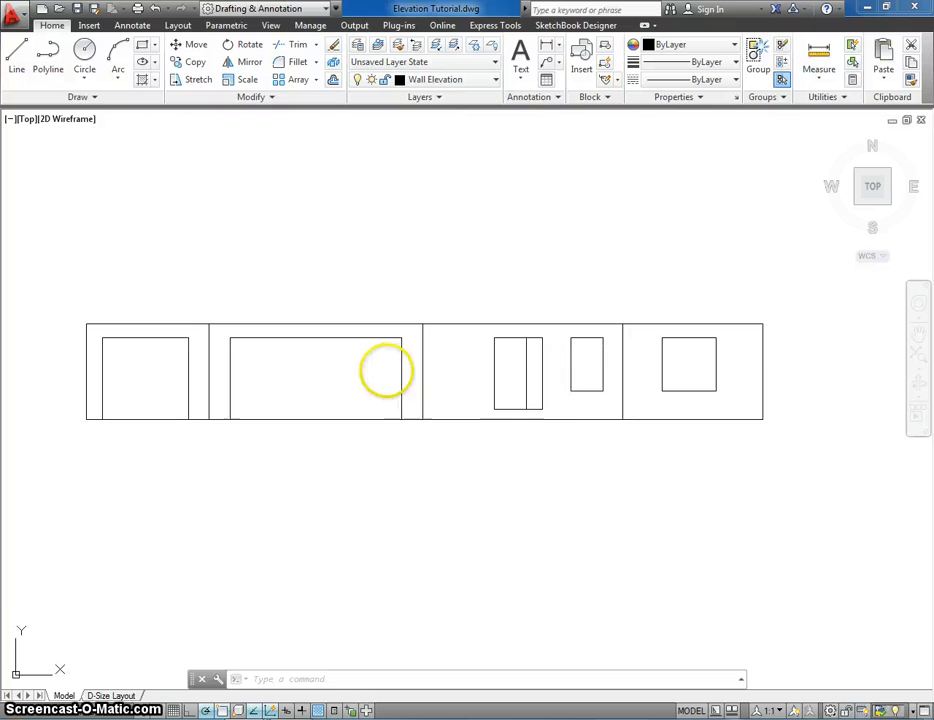
{"action": "middle_click_drag", "start_coordinate": [521, 388], "coordinate": [506, 372]}
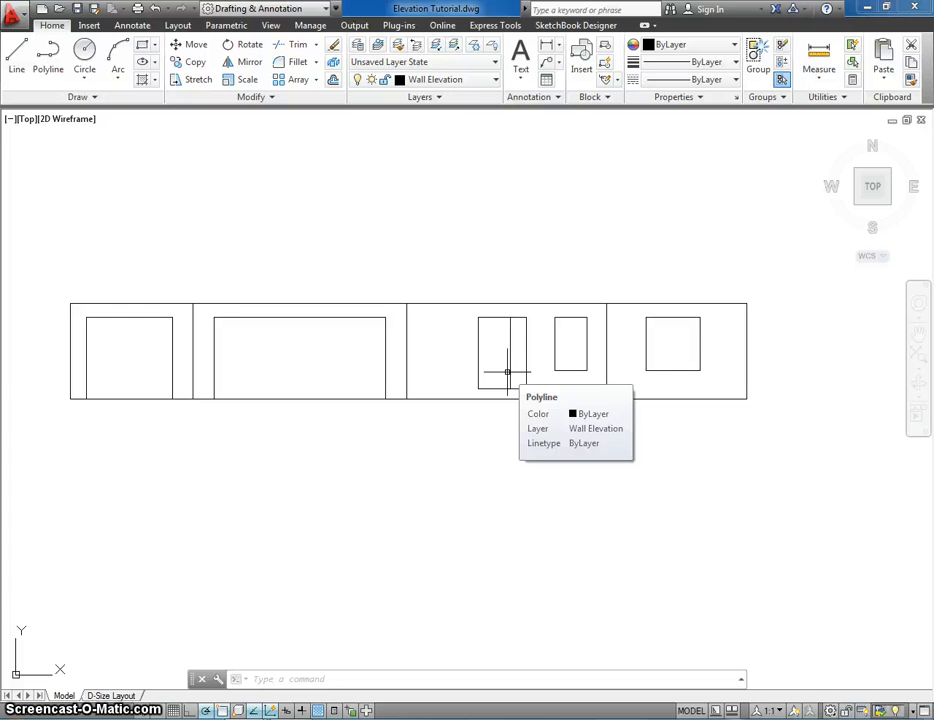
{"action": "middle_click_drag", "start_coordinate": [507, 372], "coordinate": [500, 377]}
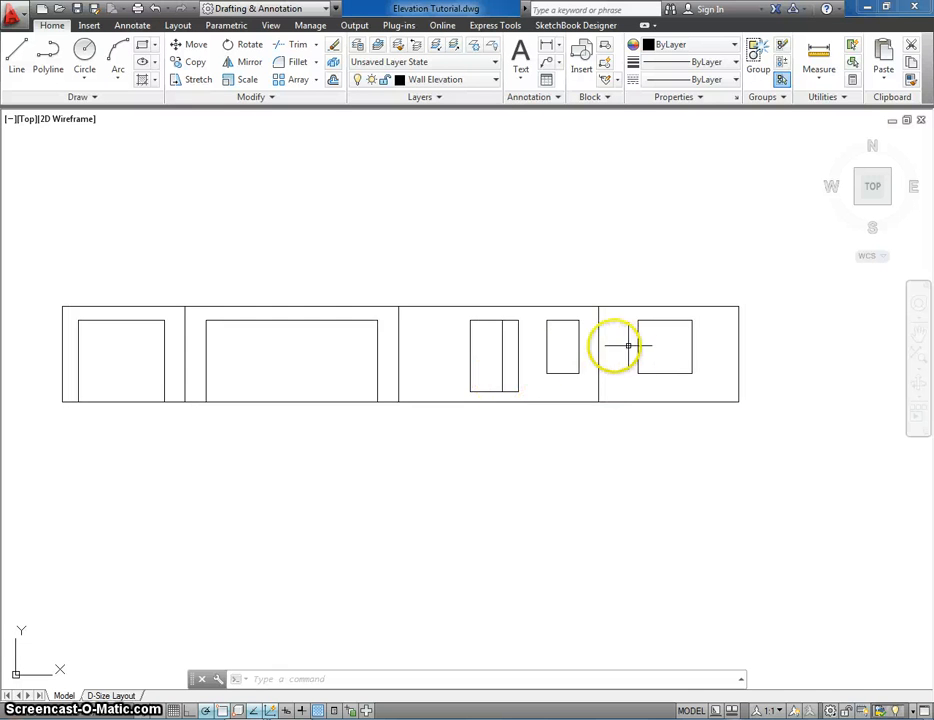
{"action": "middle_click_drag", "start_coordinate": [595, 351], "coordinate": [515, 367]}
{"action": "middle_click_drag", "start_coordinate": [423, 371], "coordinate": [513, 354]}
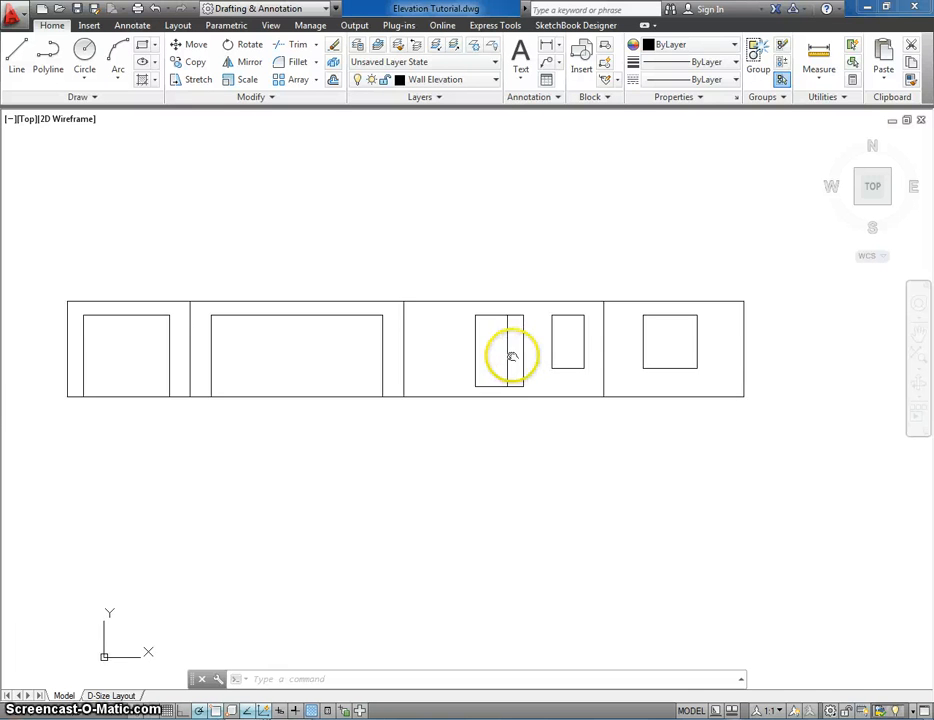